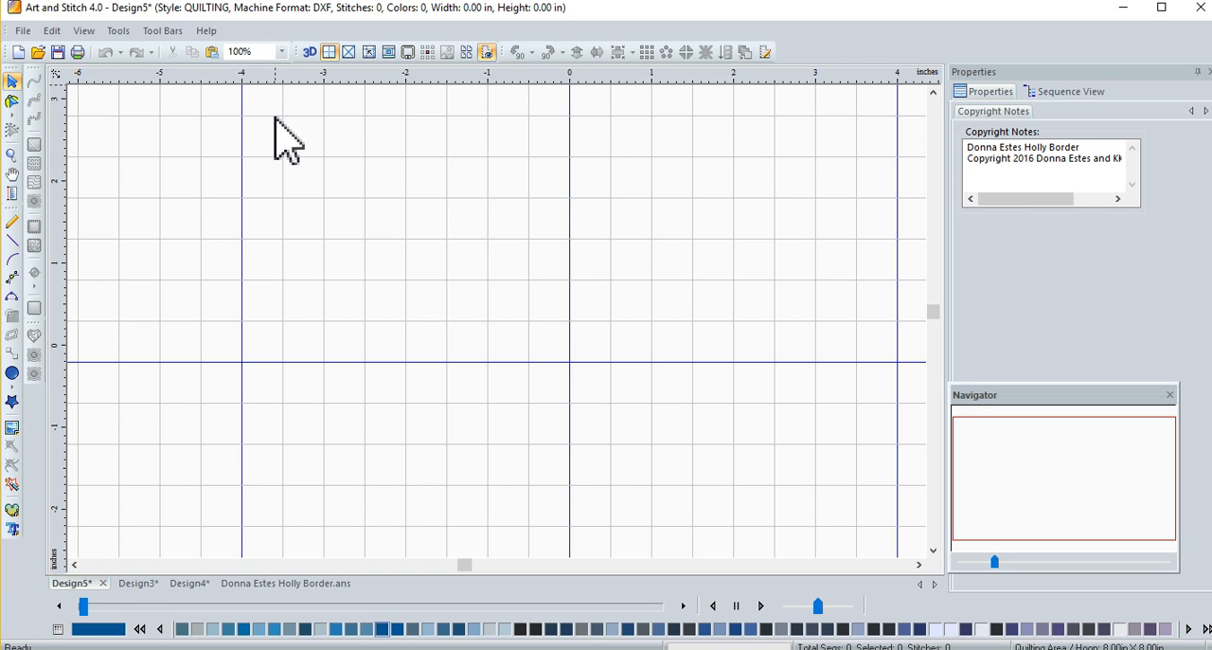
Place horizontal guides at +2 and −2 inches and a vertical guide 2 inches right of centre
mouse_move(277, 121)
left_mouse_down()
mouse_move(263, 418)
mouse_move(350, 497)
mouse_move(433, 522)
left_mouse_up()
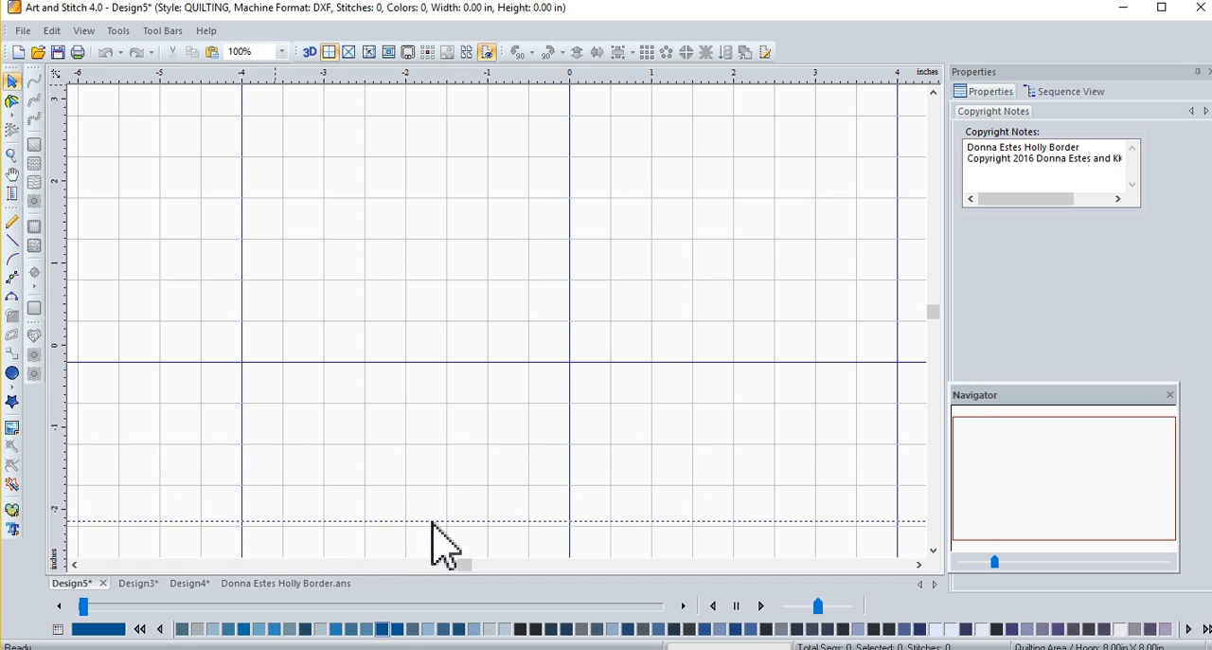
left_click_drag(432, 523, 434, 529)
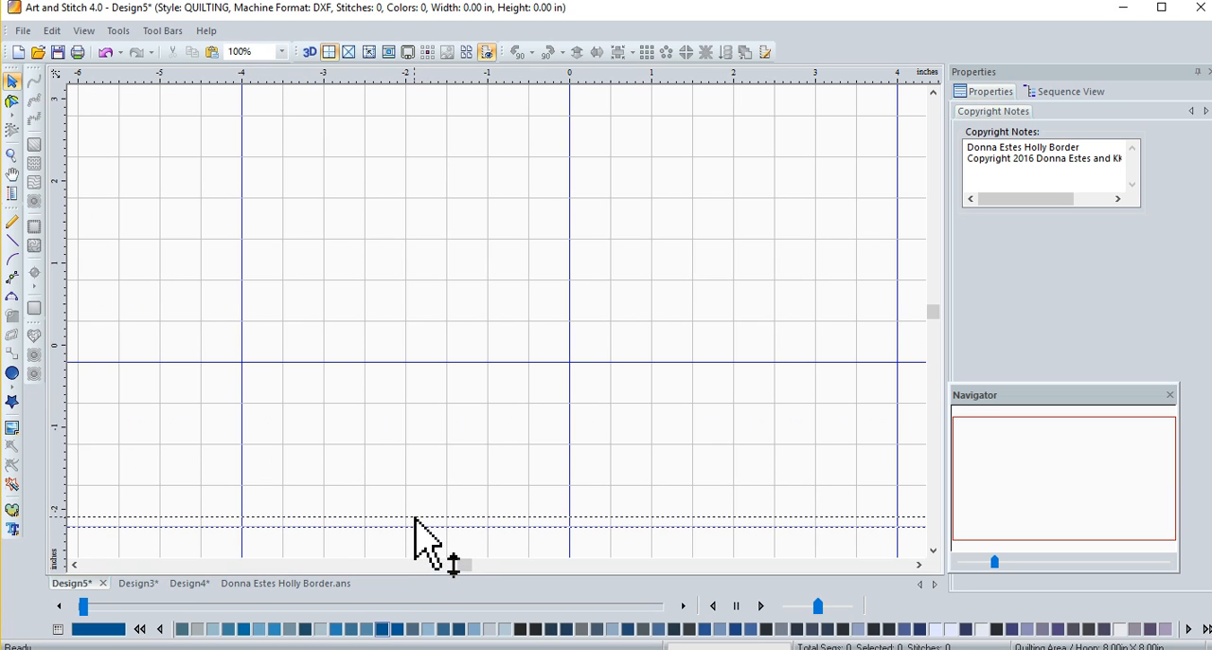
left_click_drag(418, 528, 413, 511)
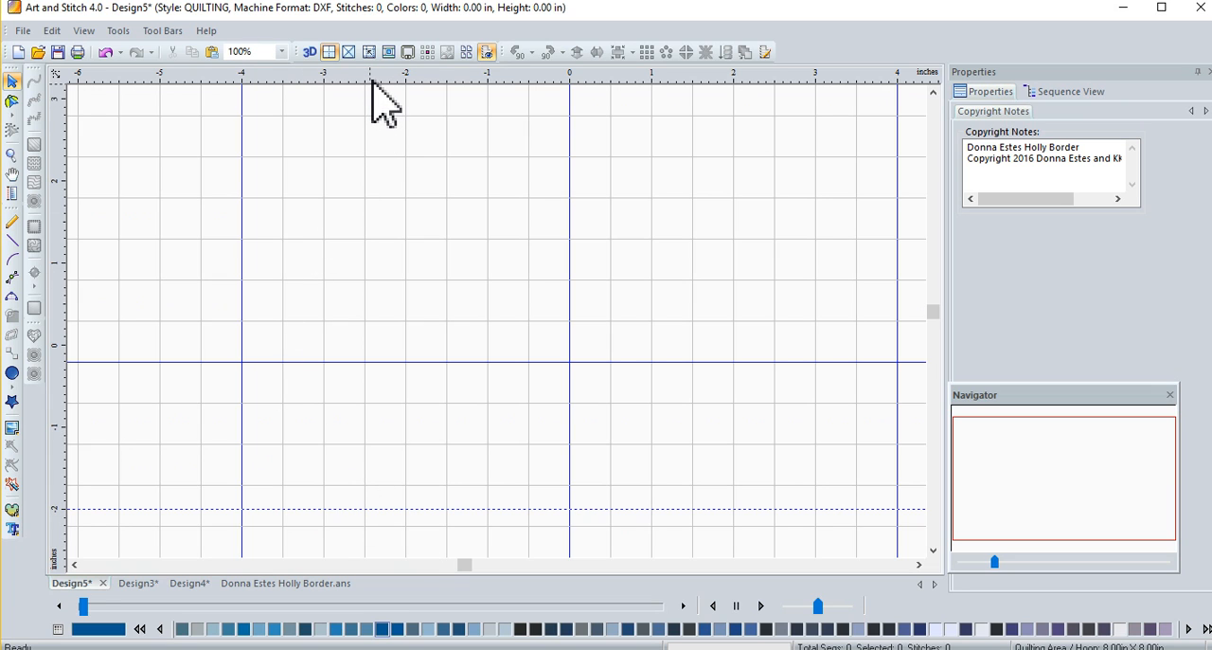
left_click_drag(374, 84, 367, 181)
left_click_drag(69, 230, 731, 276)
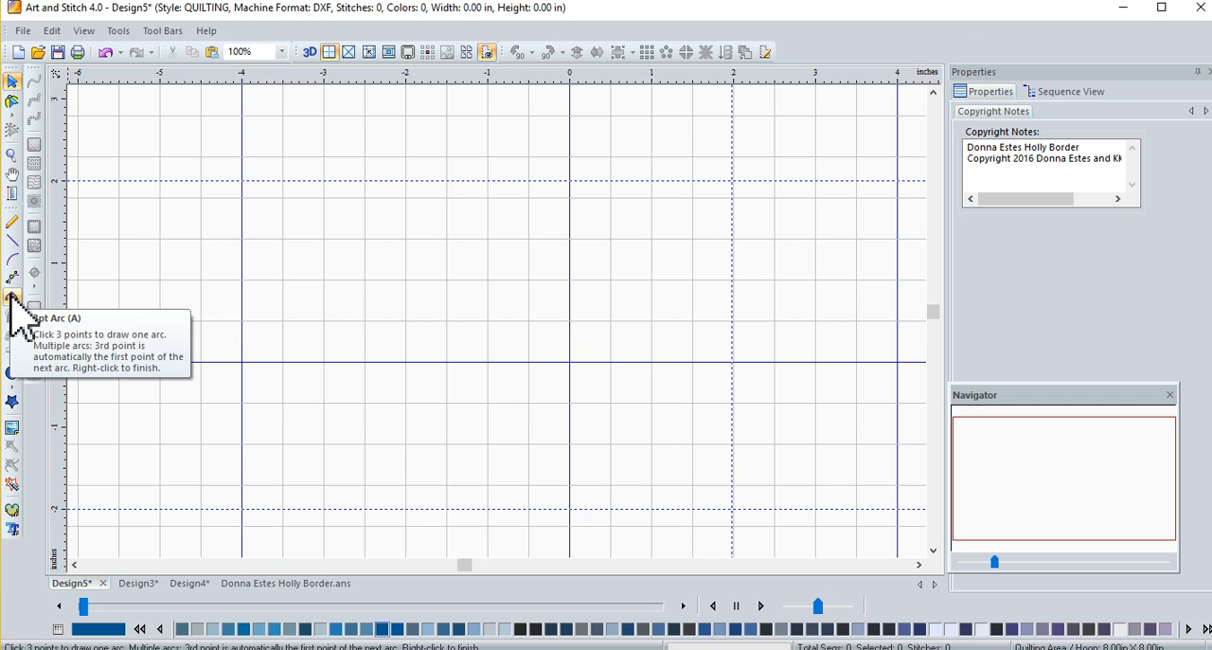
With the 3pt Arc tool, draw the leaf's left scallops from the base up to the top tip
left_click(13, 299)
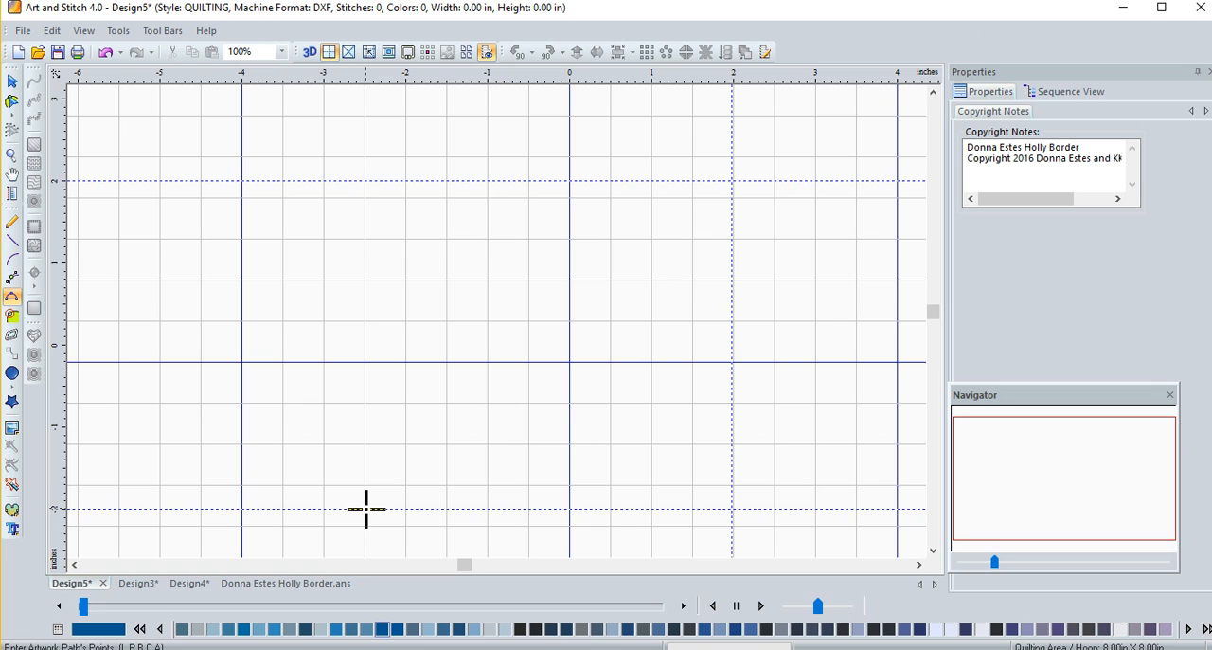
left_click(366, 508)
left_click(432, 442)
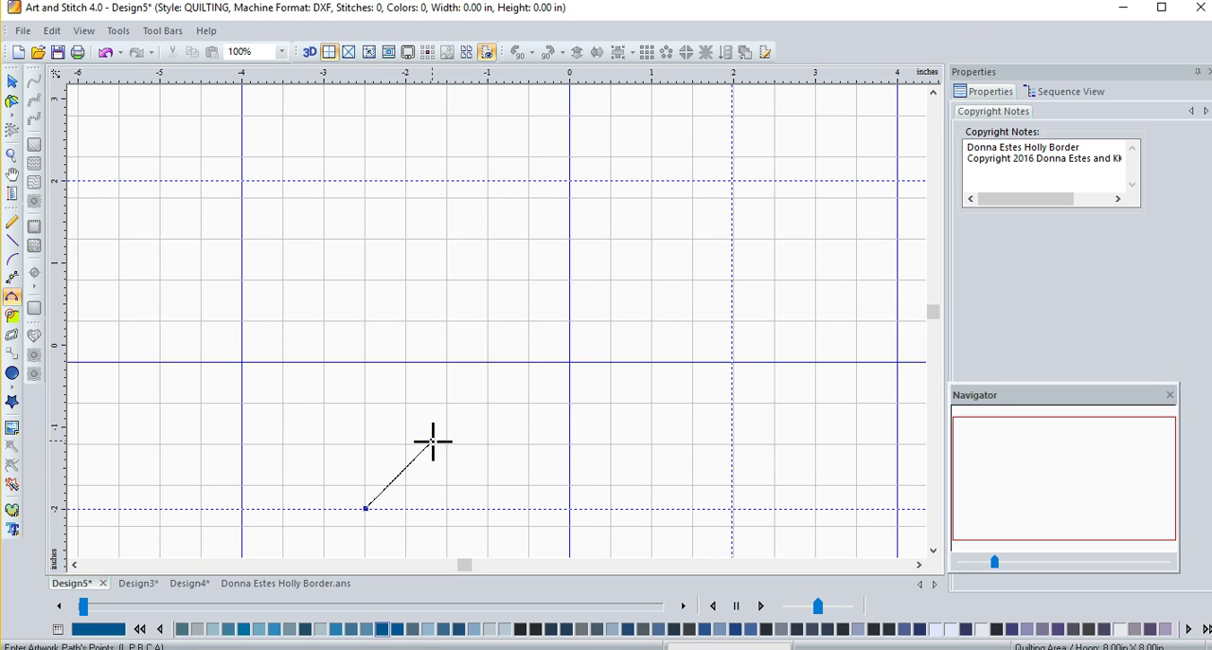
left_click(402, 351)
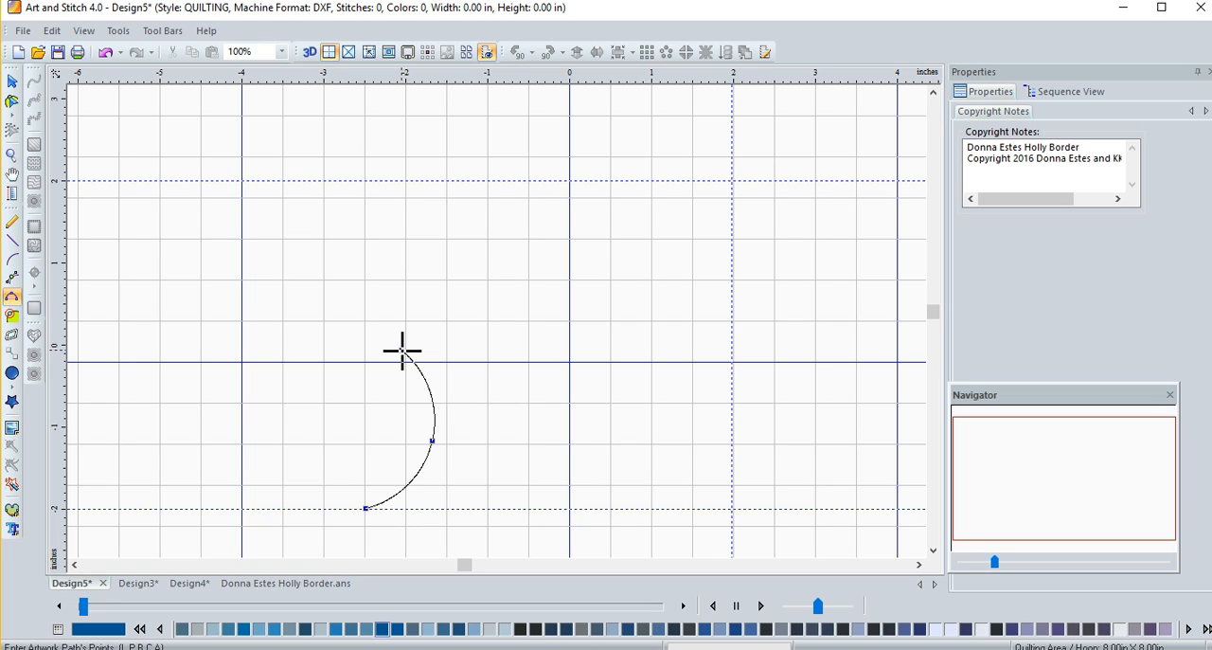
left_click(488, 306)
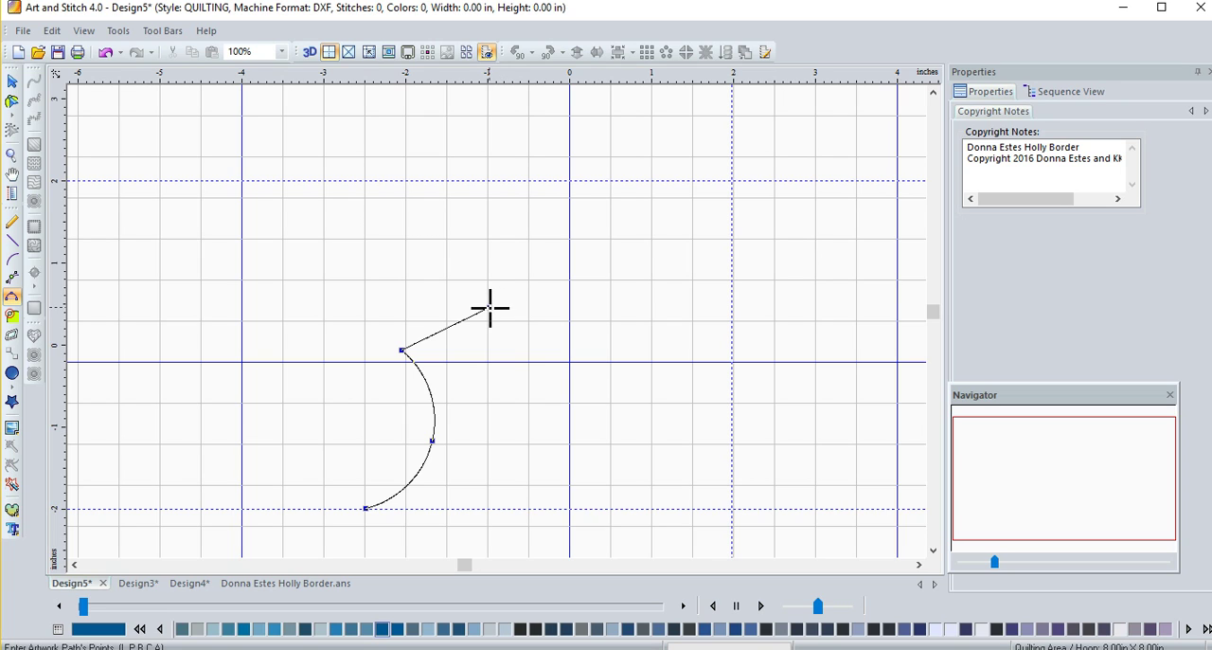
left_click(482, 233)
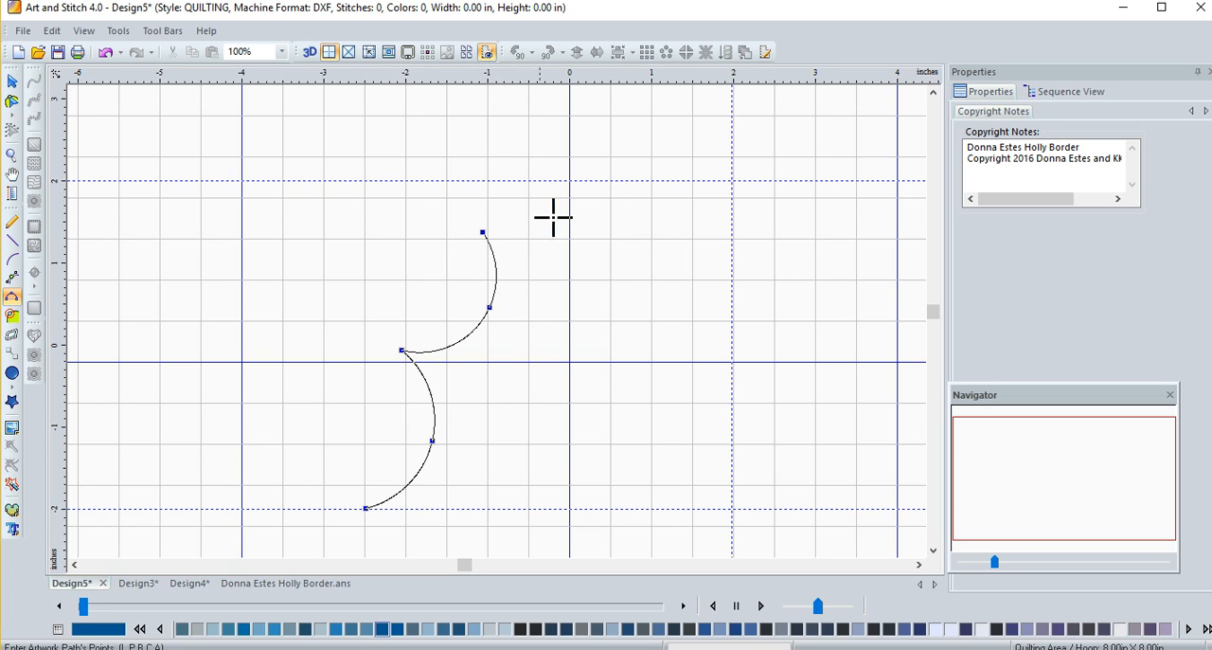
left_click(598, 235)
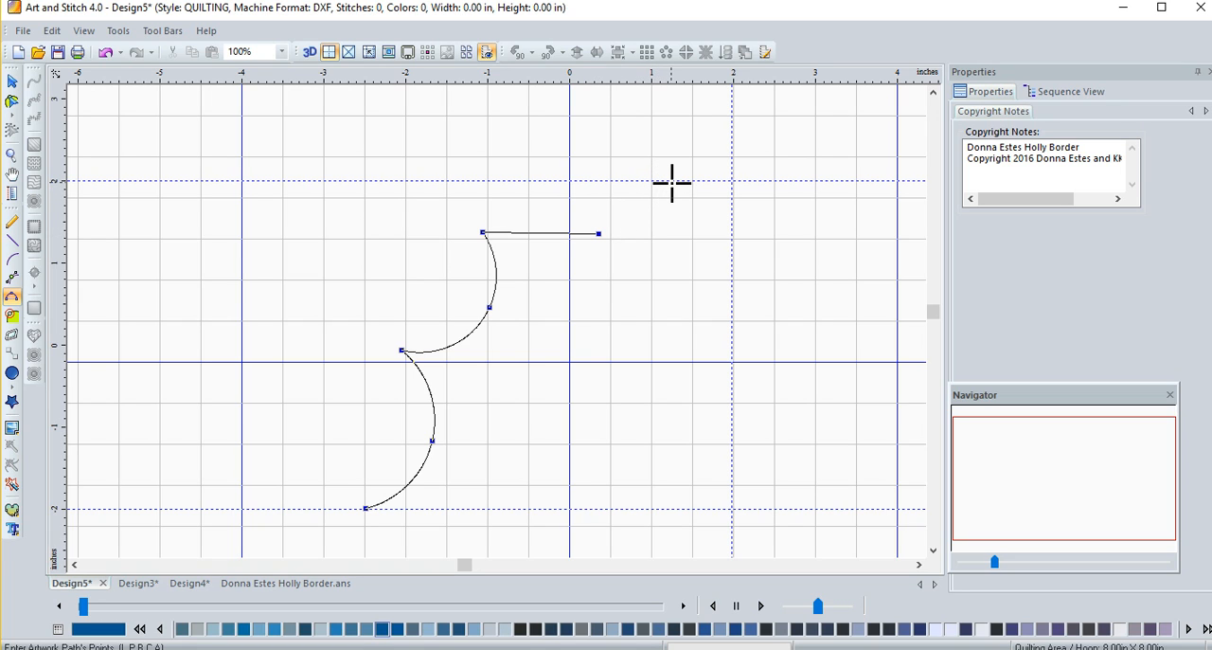
left_click(670, 184)
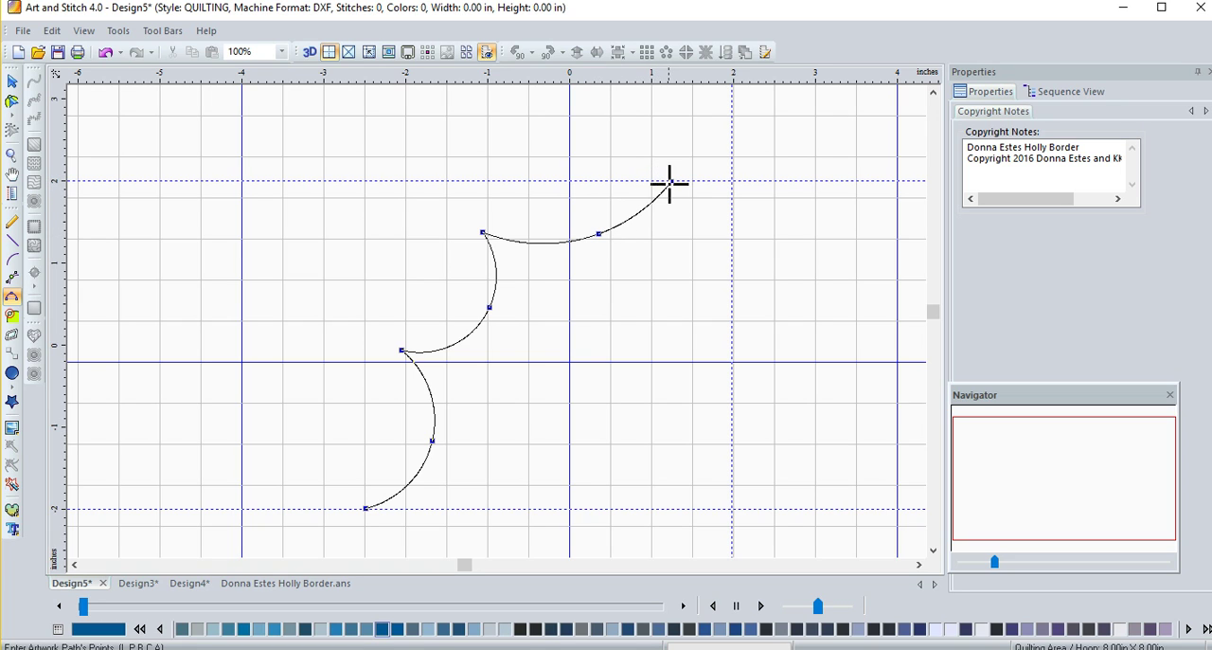
Continue the scalloped edge down the right side and along the bottom back to the base
left_click(672, 286)
left_click(690, 330)
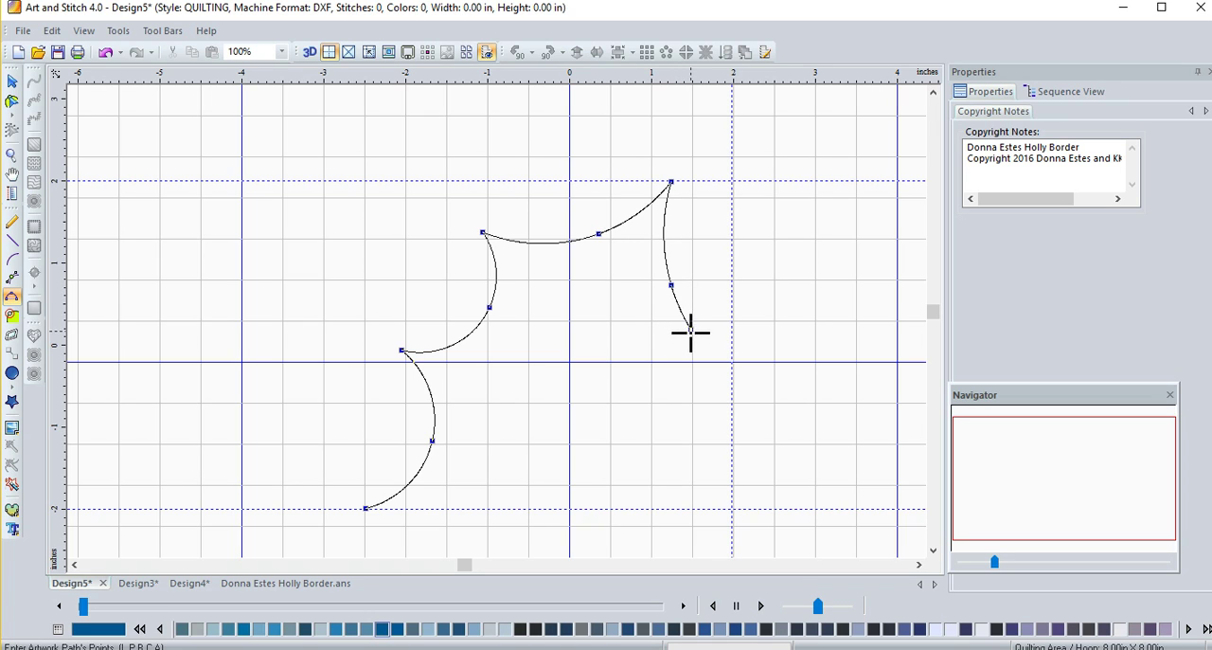
left_click(611, 367)
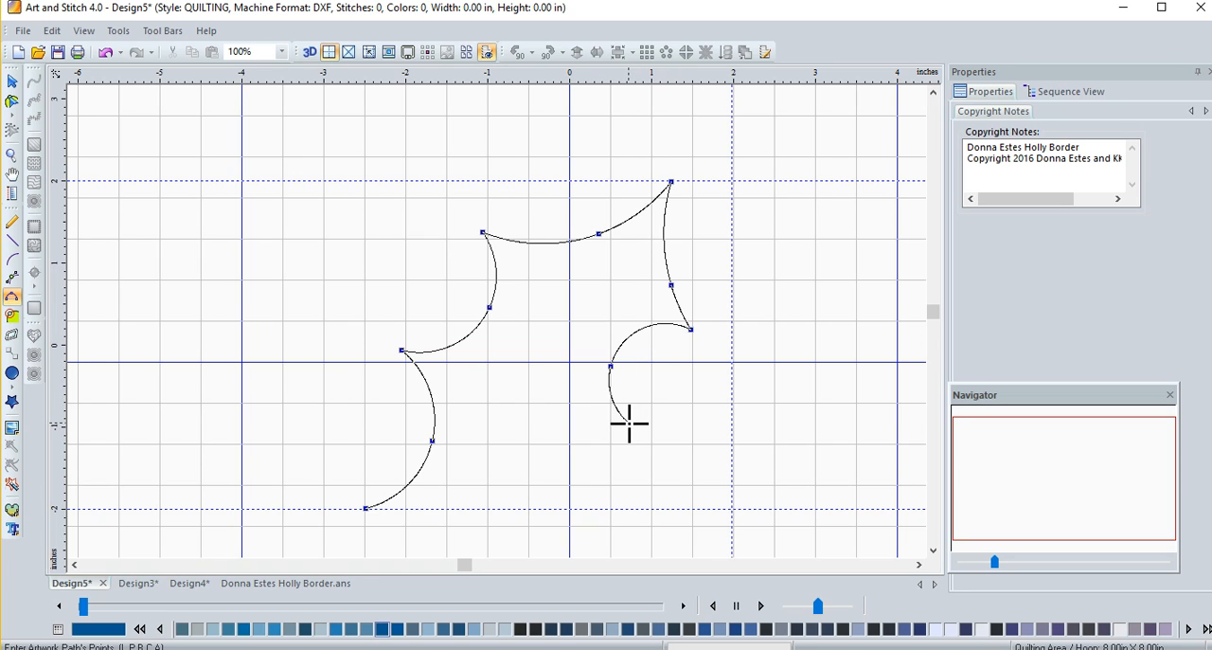
left_click(629, 423)
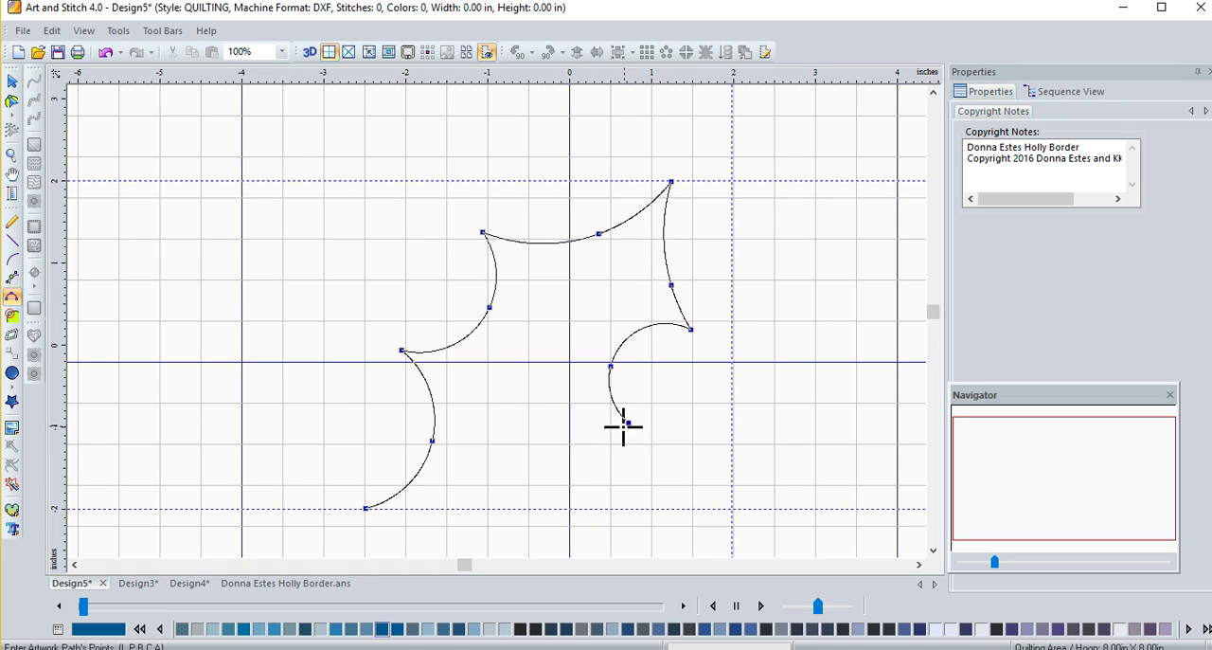
left_click(547, 439)
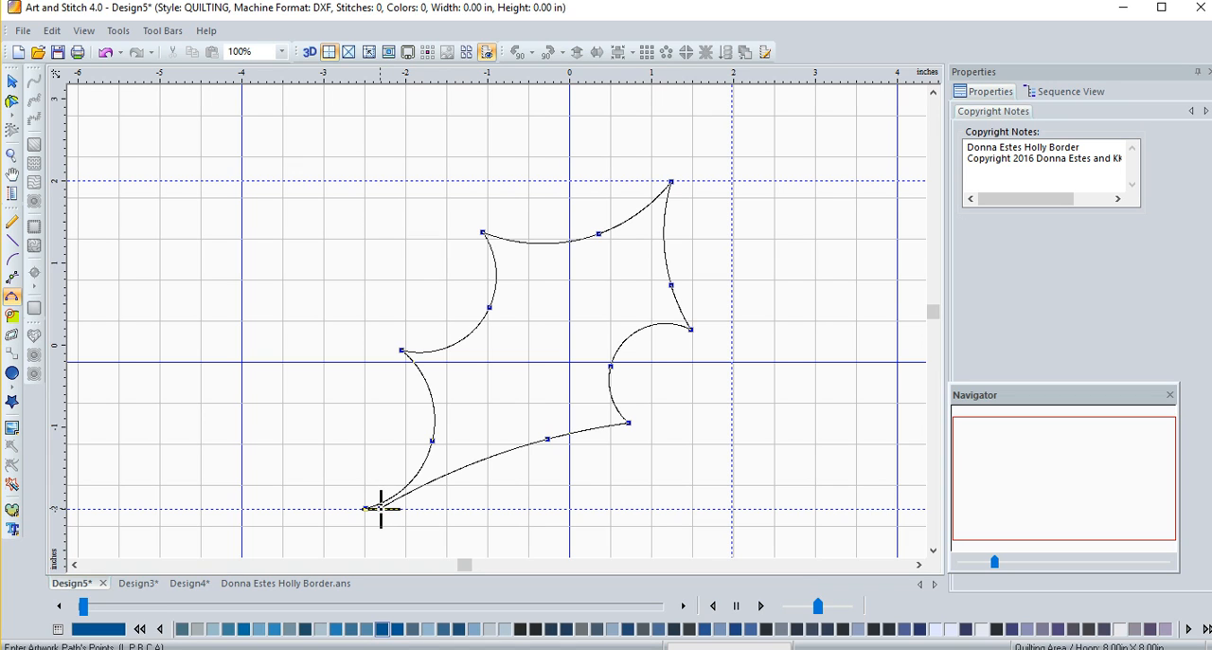
left_click(382, 508)
Draw the centre vein up into the leaf and back down to the base
left_click(517, 388)
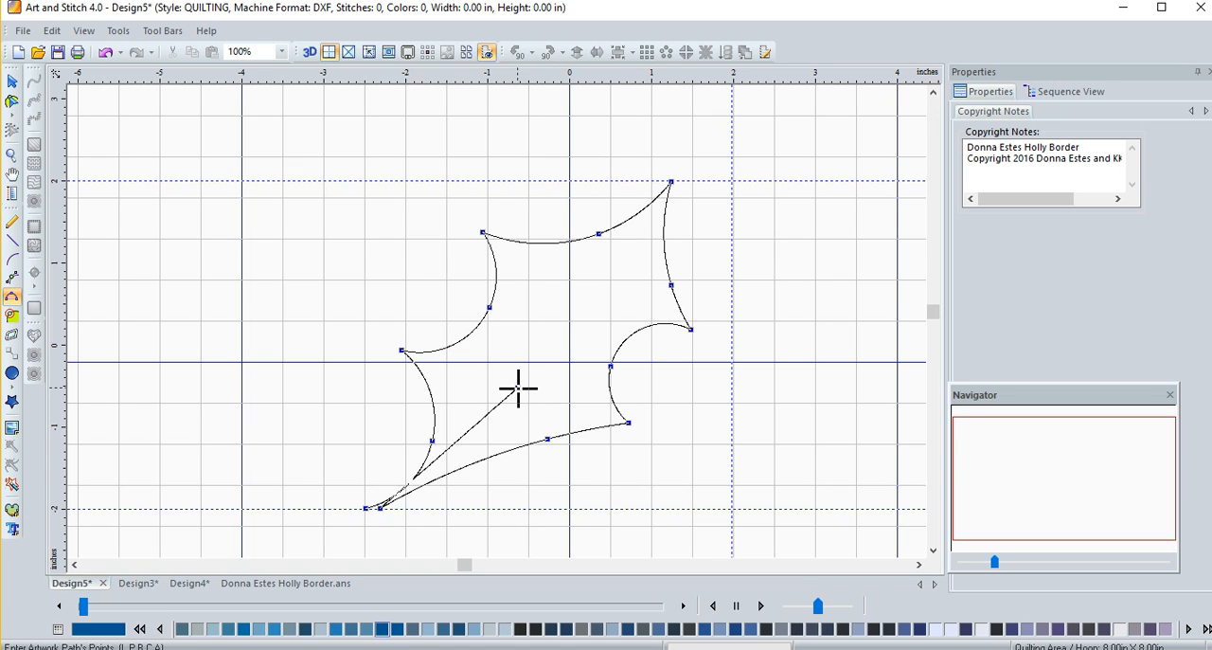
left_click(573, 303)
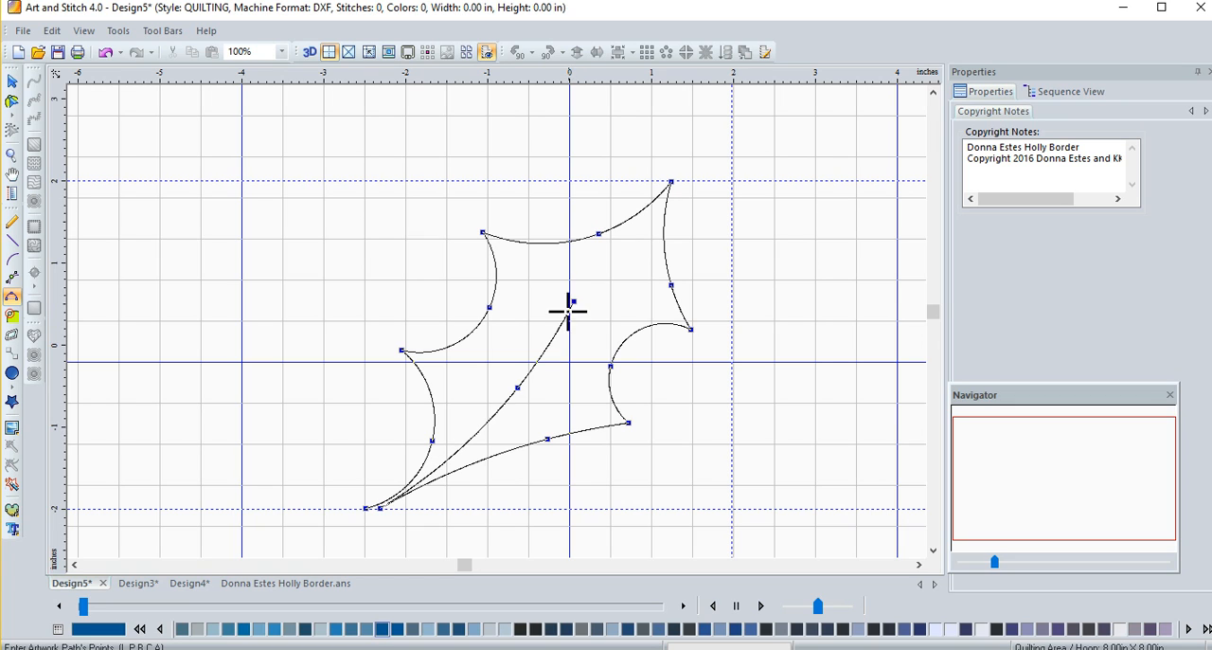
left_click(483, 429)
left_click(392, 497)
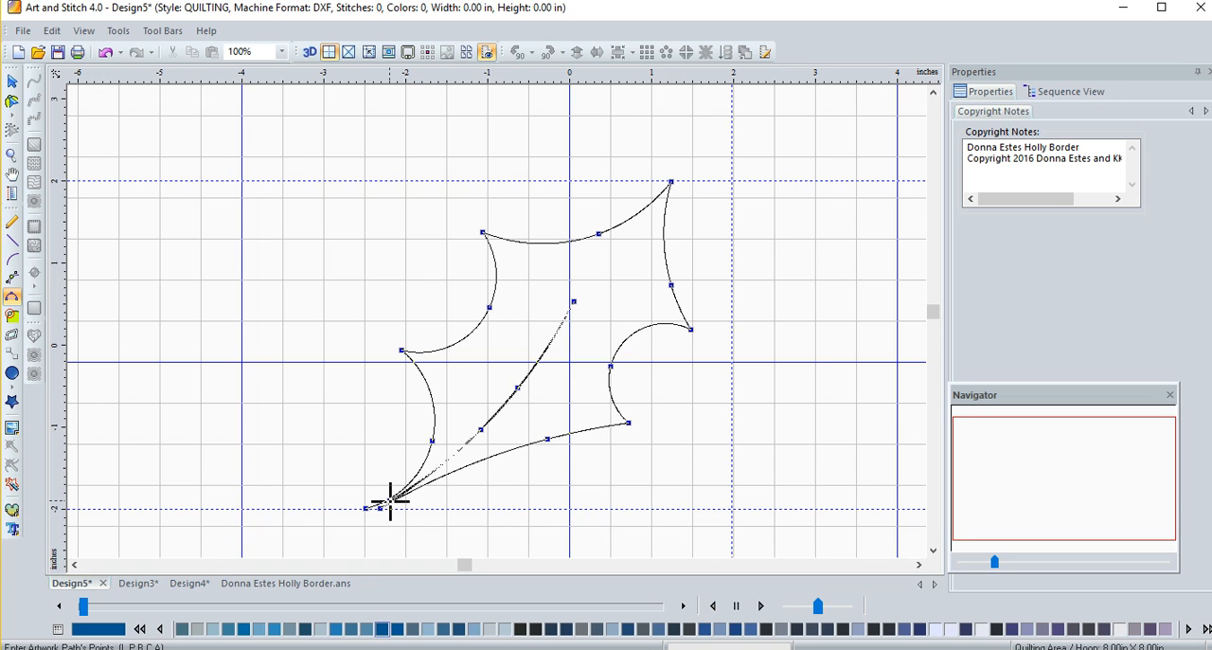
Draw the stem curving right from the base and start the curl turning upward
left_click(596, 446)
left_click(694, 457)
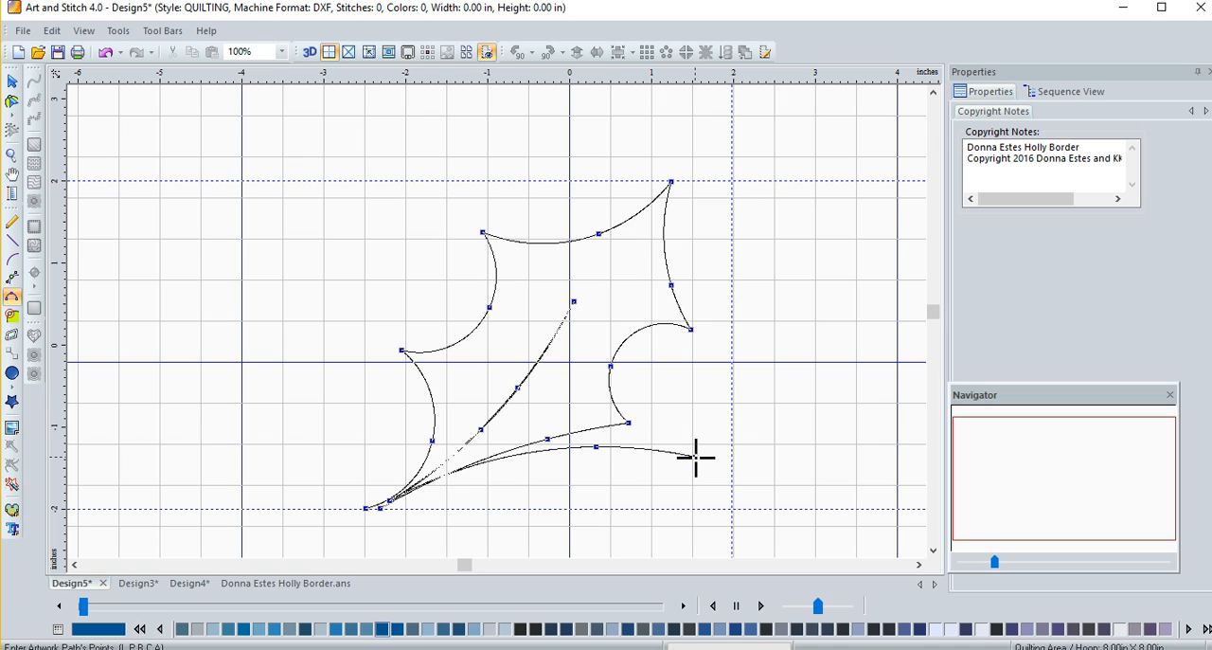
left_click(696, 458)
left_click(738, 446)
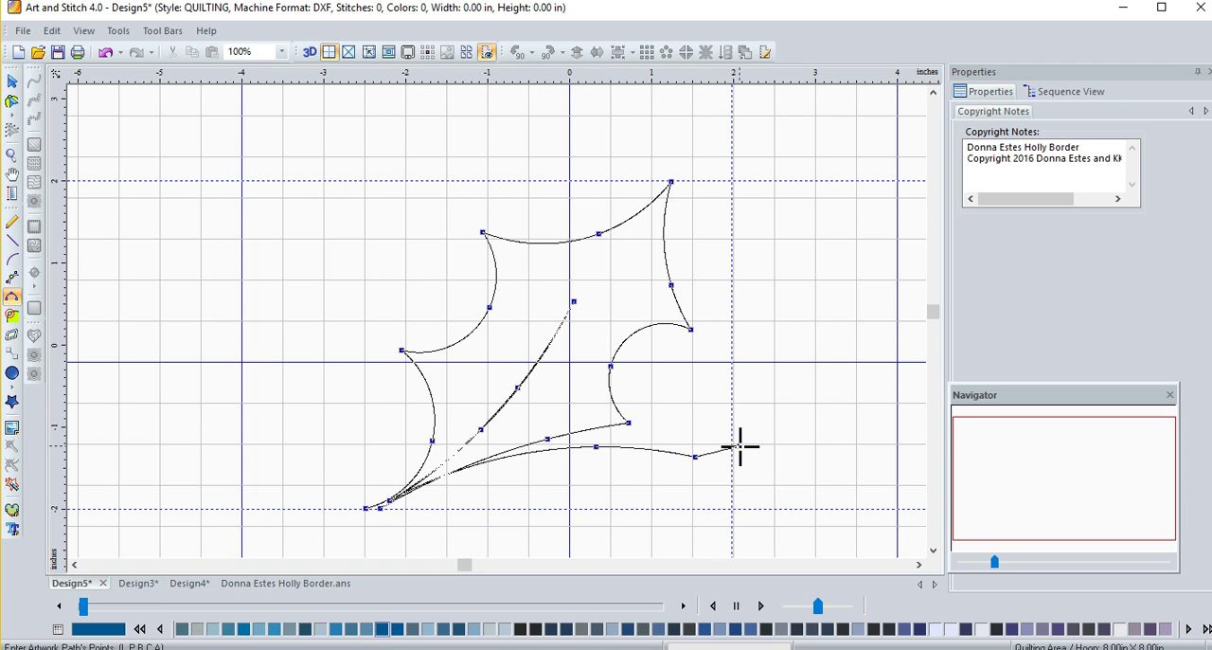
left_click(753, 394)
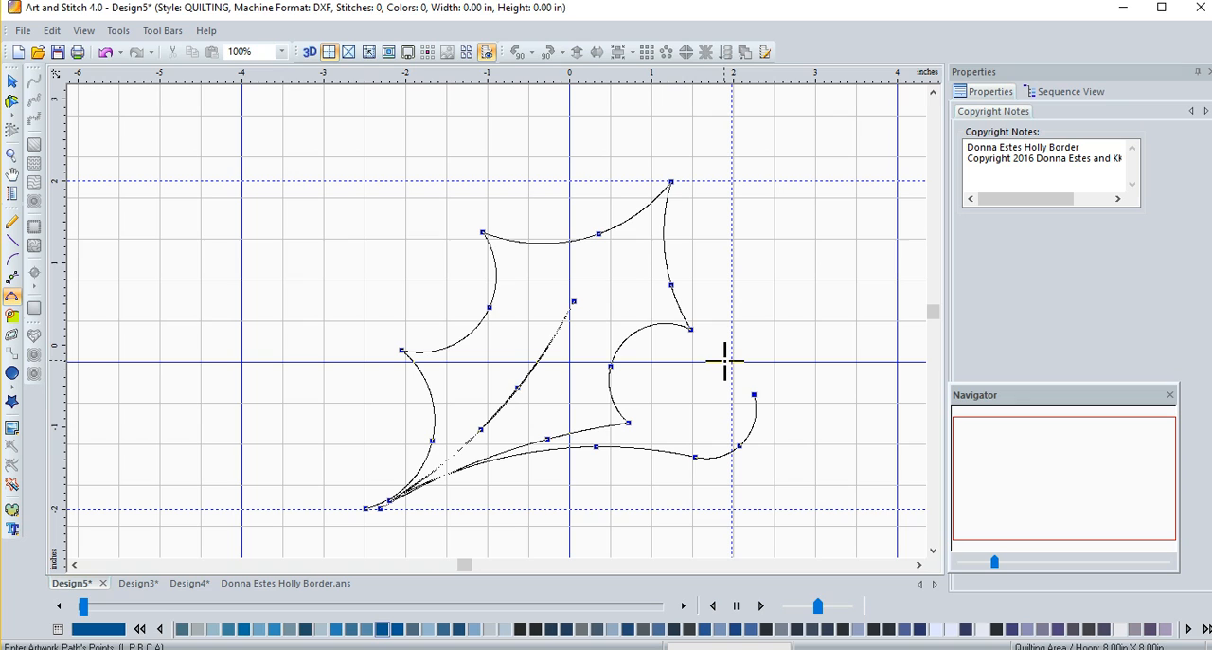
Wind the curl over the top and inward toward a small curve at the spiral centre
left_click(725, 361)
left_click(680, 386)
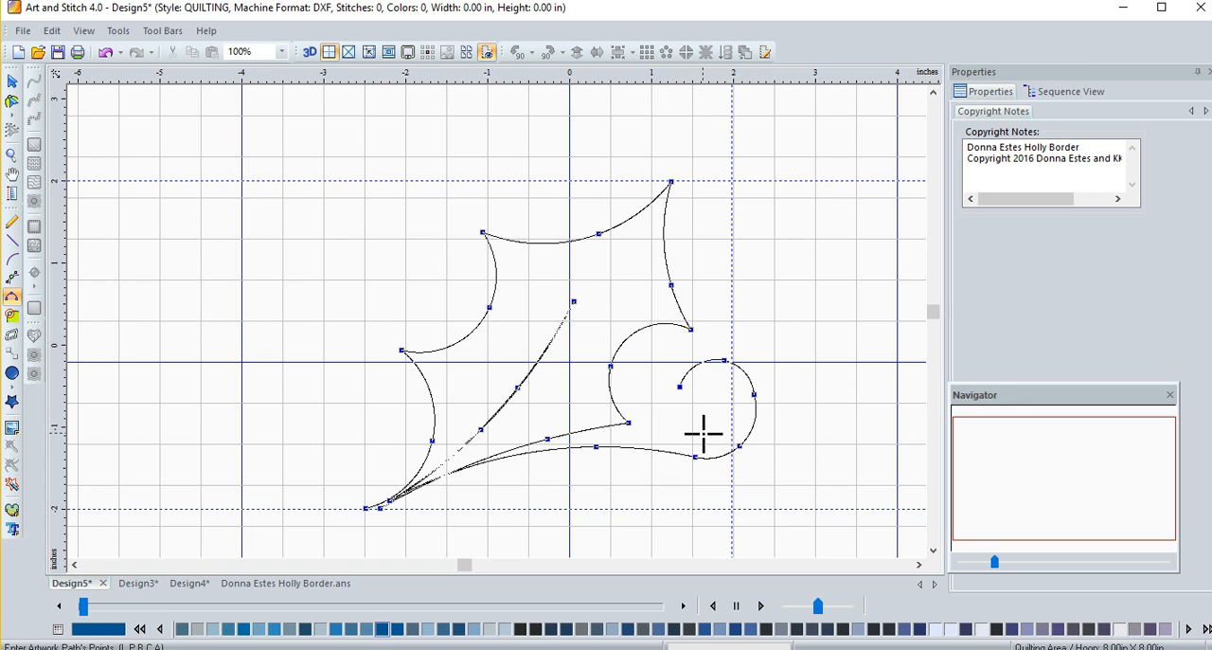
left_click(706, 427)
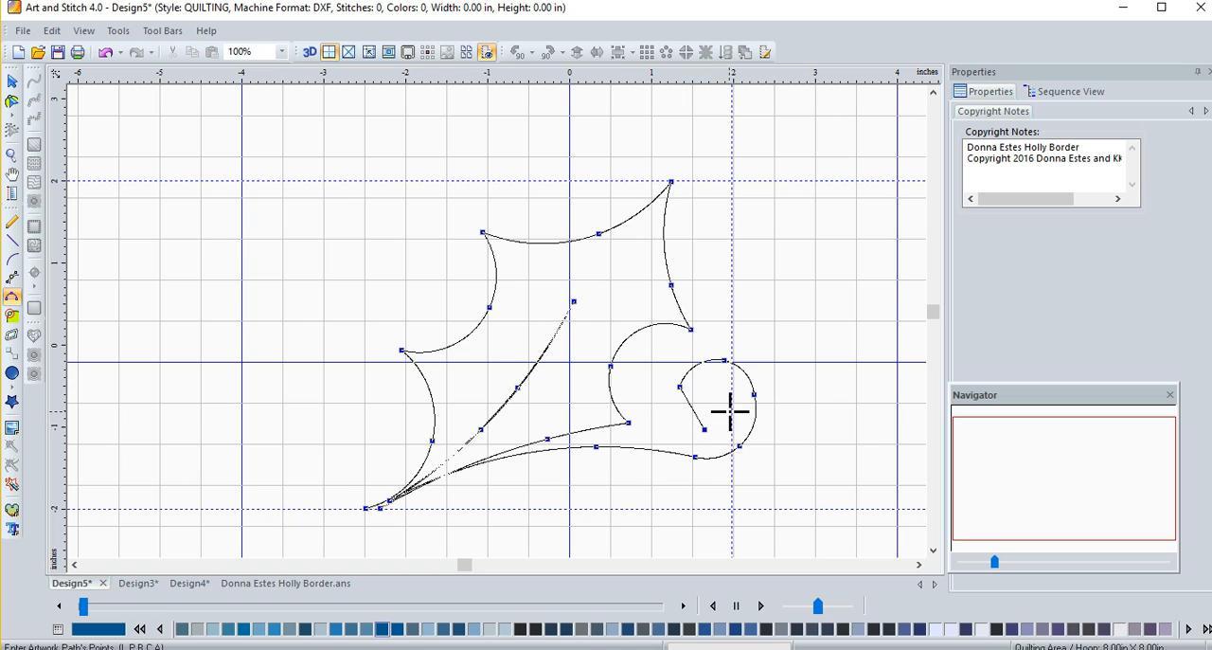
left_click(731, 405)
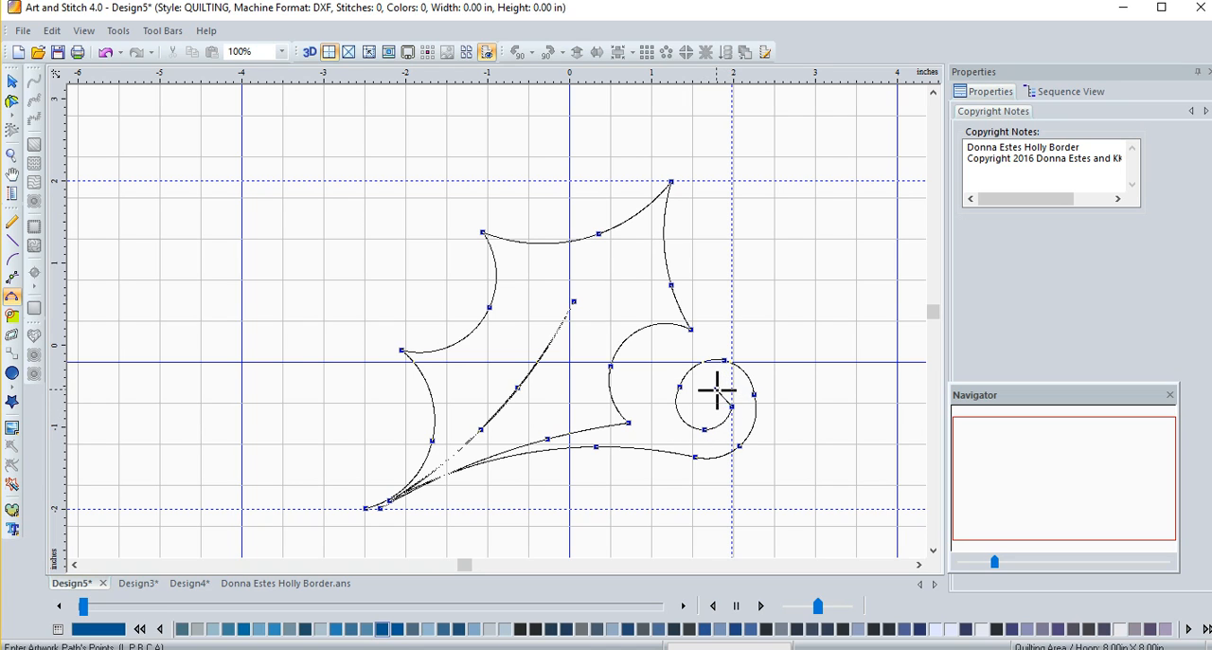
left_click(715, 390)
left_click(707, 405)
left_click(720, 395)
Carry the spiral back out around its left, top and right to finish the curl
left_click(725, 430)
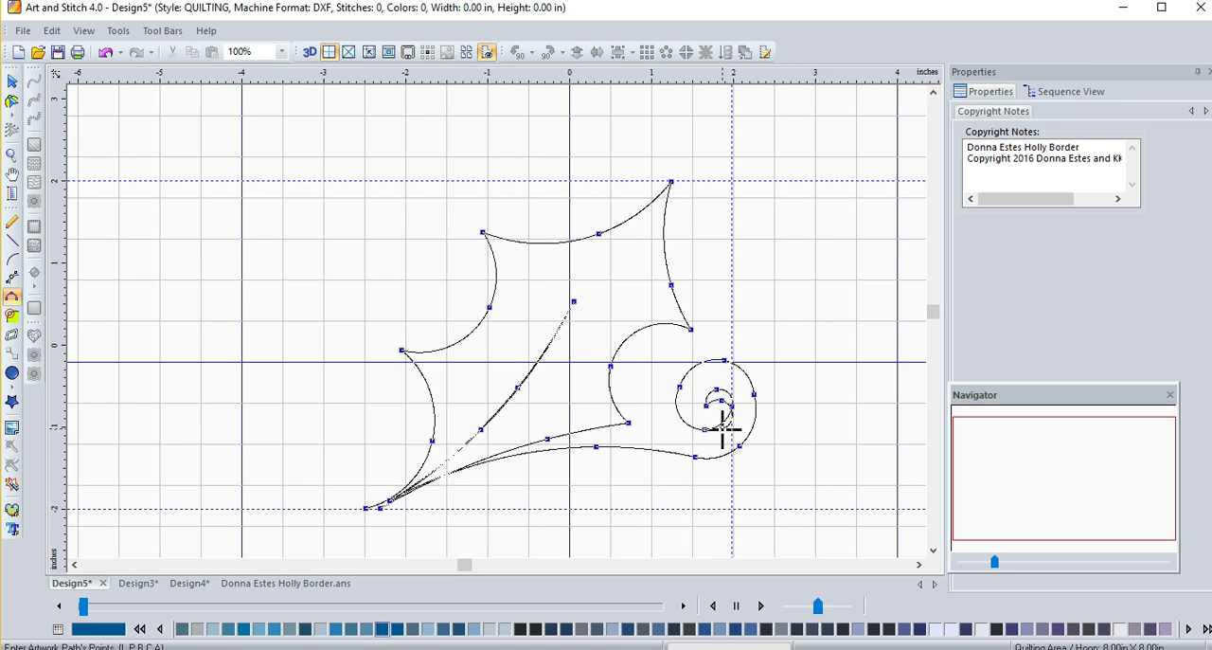
left_click(670, 413)
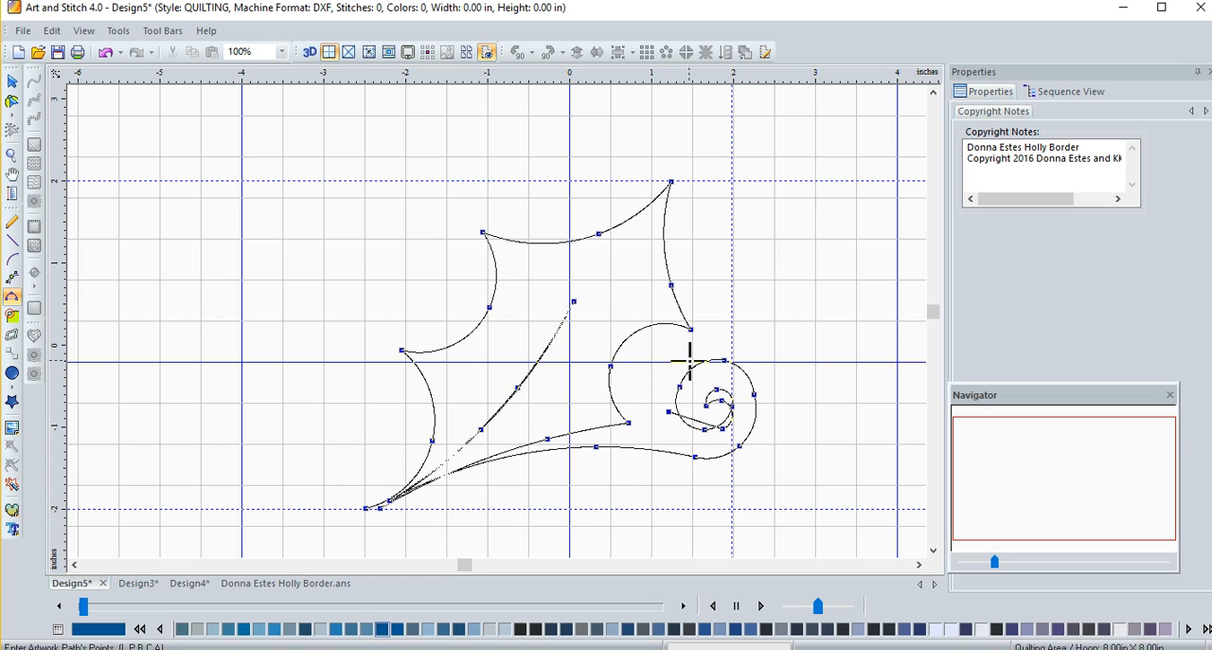
left_click(689, 361)
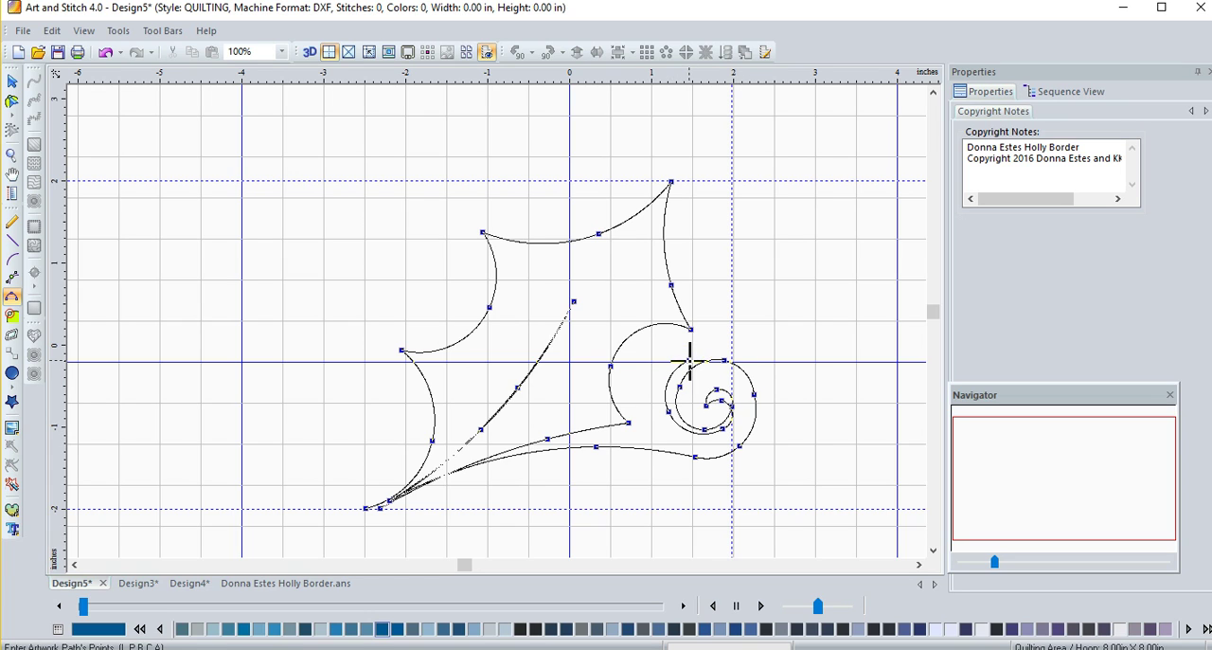
left_click(750, 390)
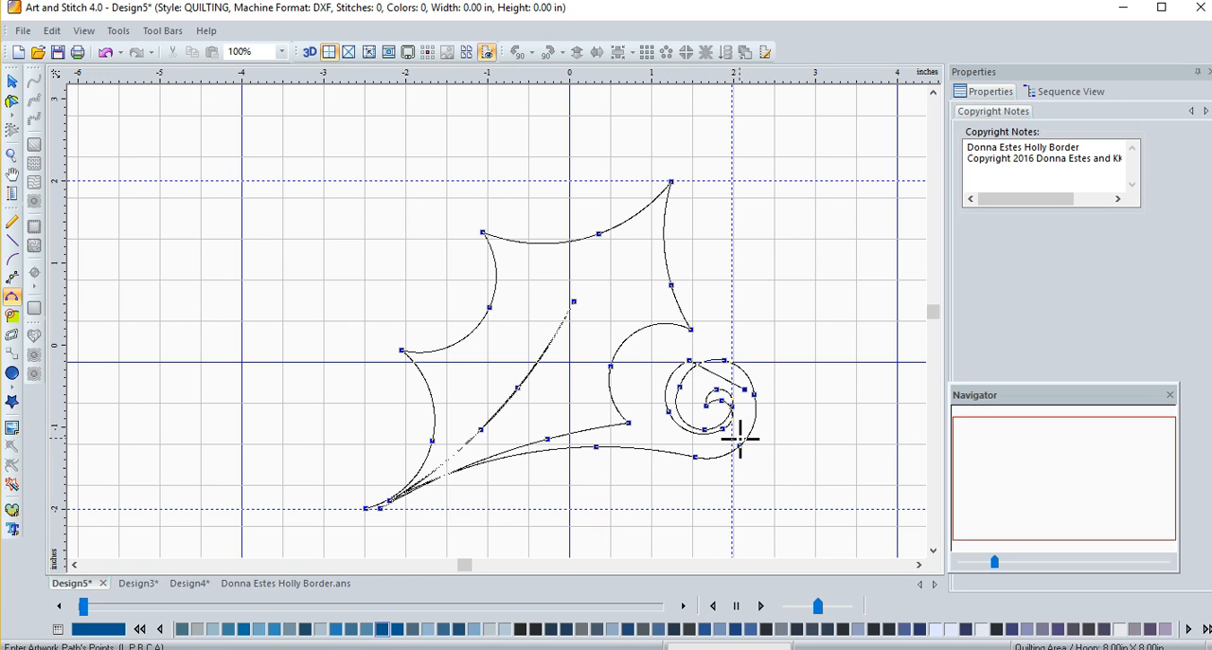
left_click(724, 450)
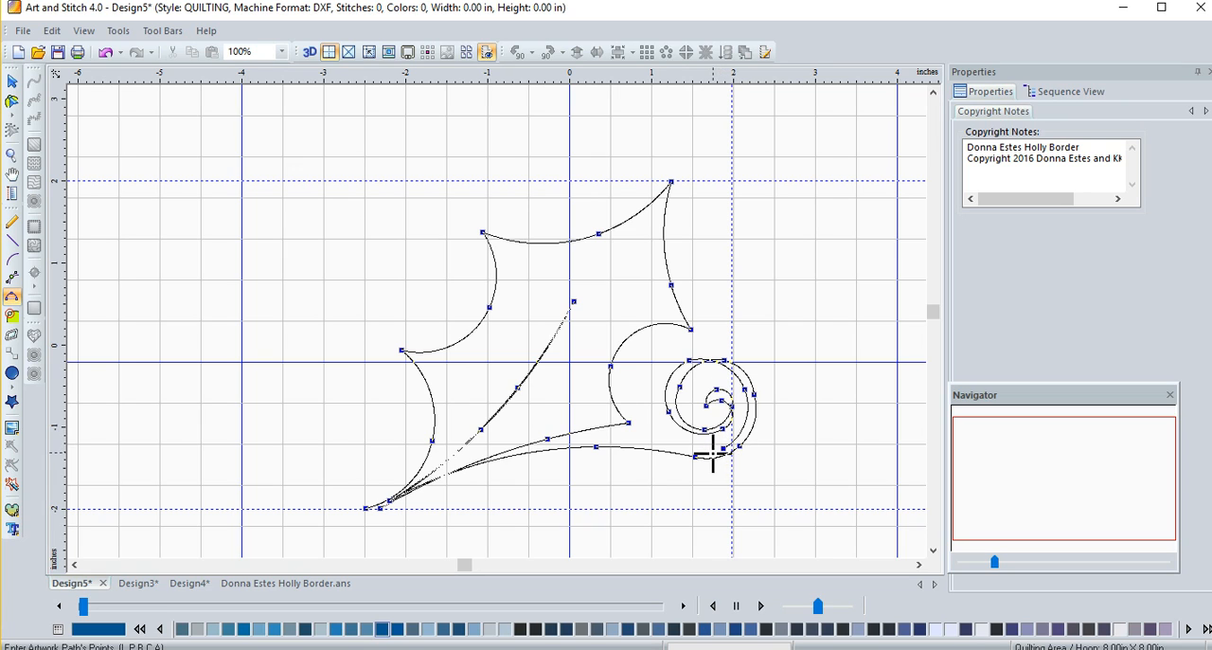
Try two tail starts below the spiral and undo the stray points each time
left_click(652, 464)
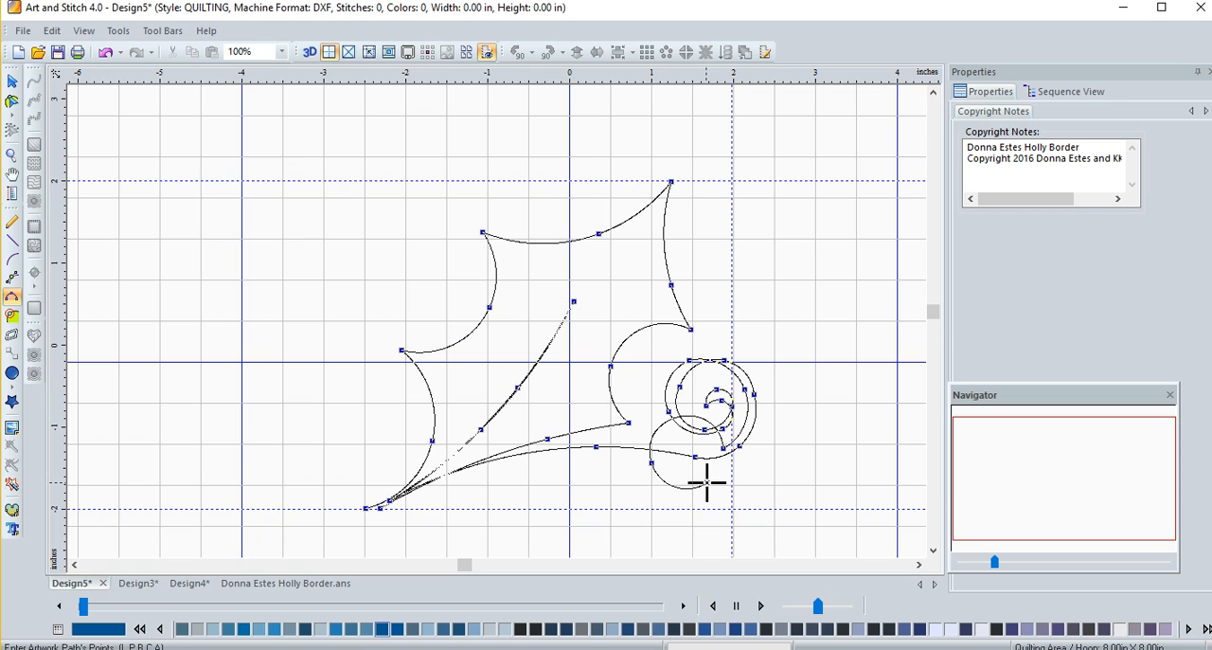
left_click(707, 483)
key("BackSpace")
key("BackSpace")
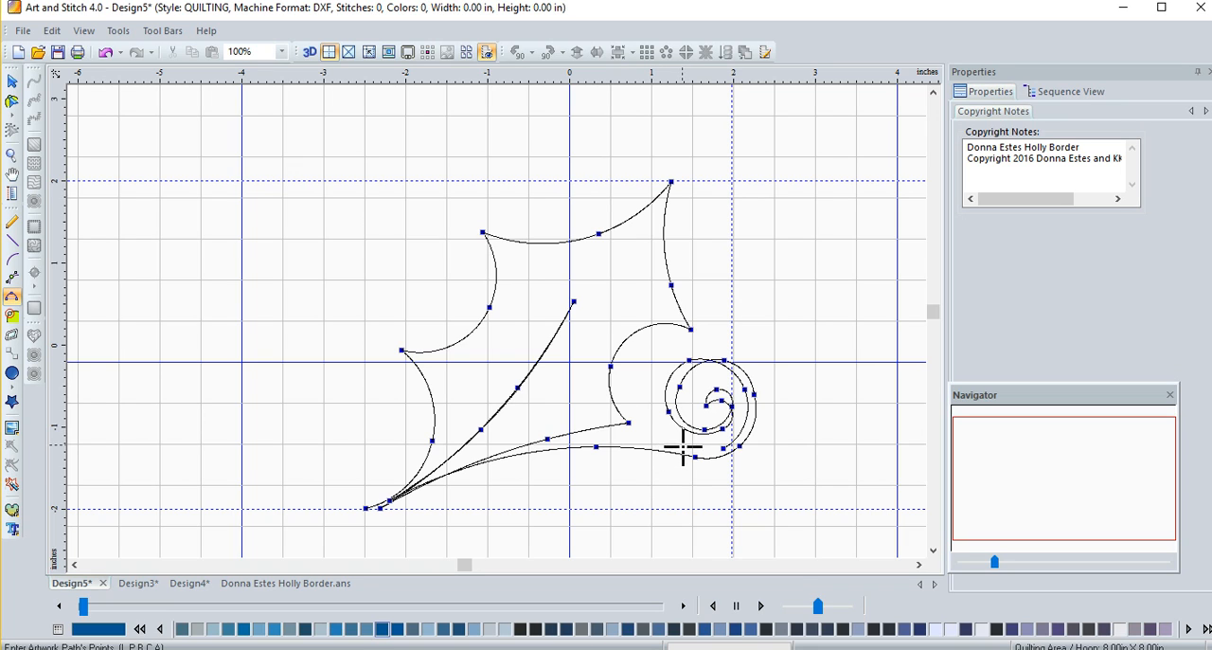
left_click(706, 429)
left_click(688, 447)
key("BackSpace")
key("BackSpace")
Draw the tail along the bottom curve to a pointed tip and finish the path
left_click(710, 456)
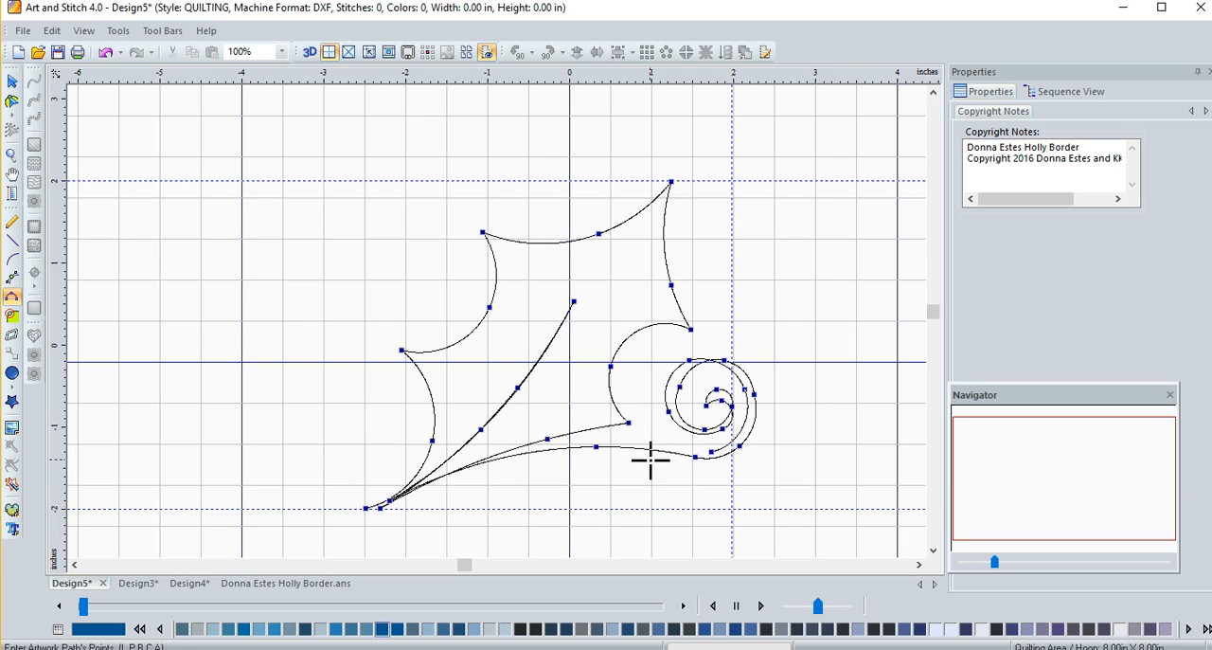
left_click(668, 463)
left_click(639, 460)
left_click(692, 482)
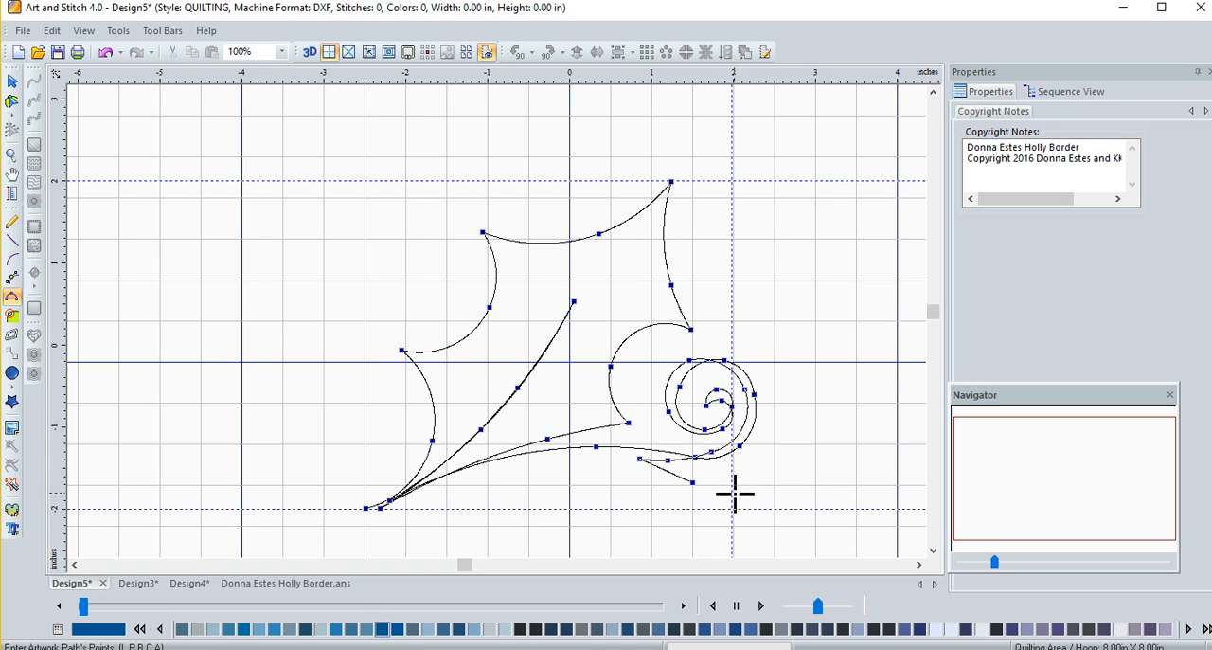
right_click(734, 488)
left_click(724, 500)
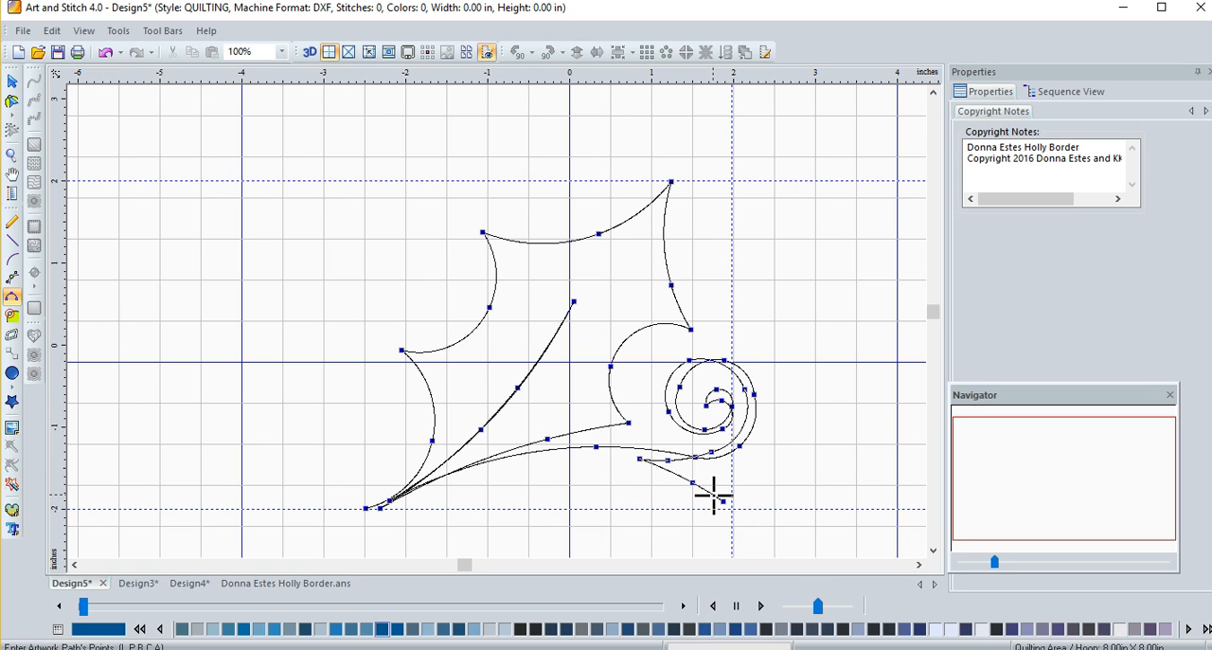
right_click(736, 481)
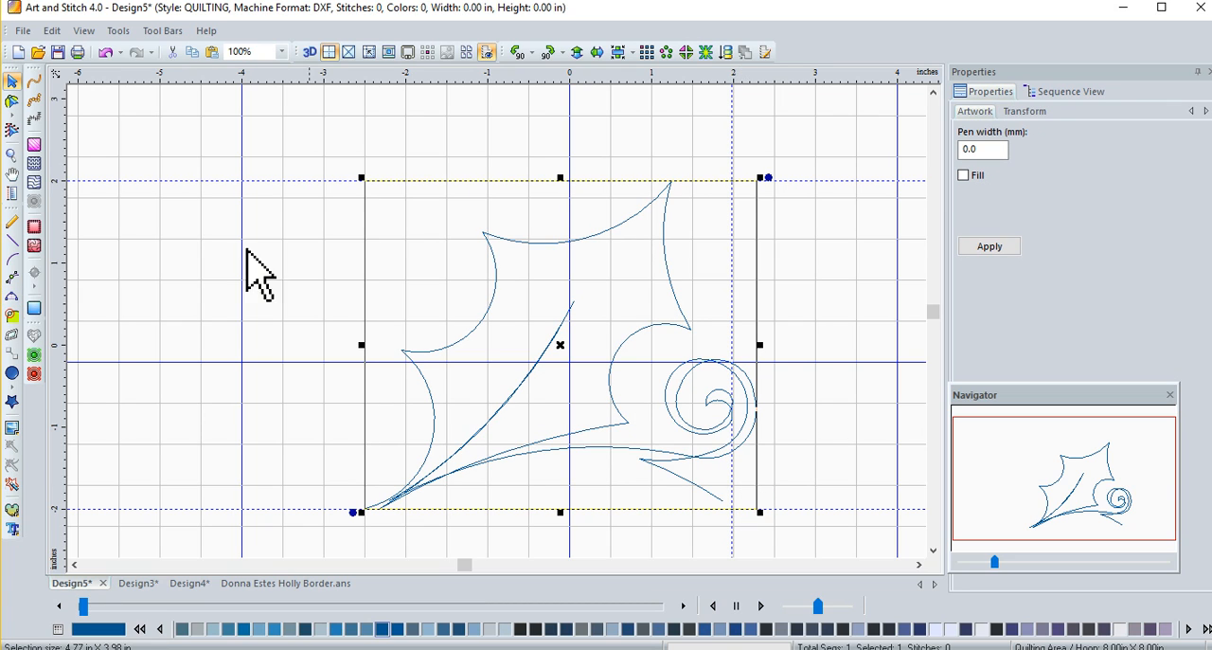
left_click(13, 83)
Zoom the Navigator to about 440% over the lower leaf where the stem curves join
left_click_drag(994, 563, 1061, 563)
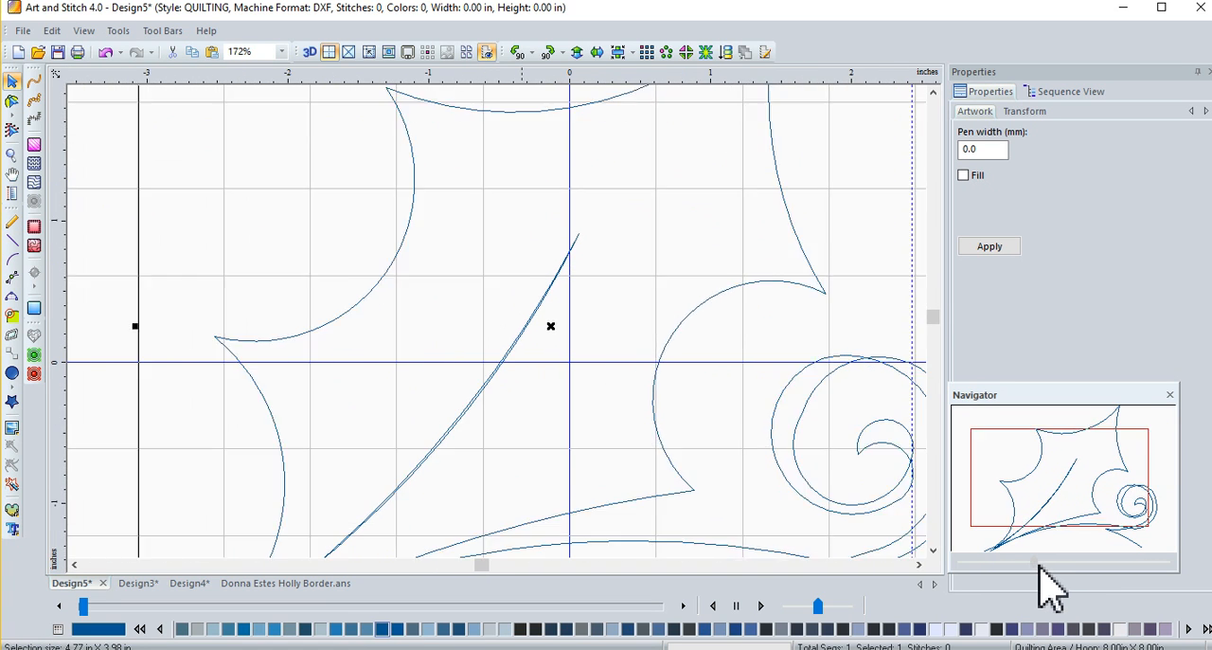
left_click_drag(1065, 502, 1064, 526)
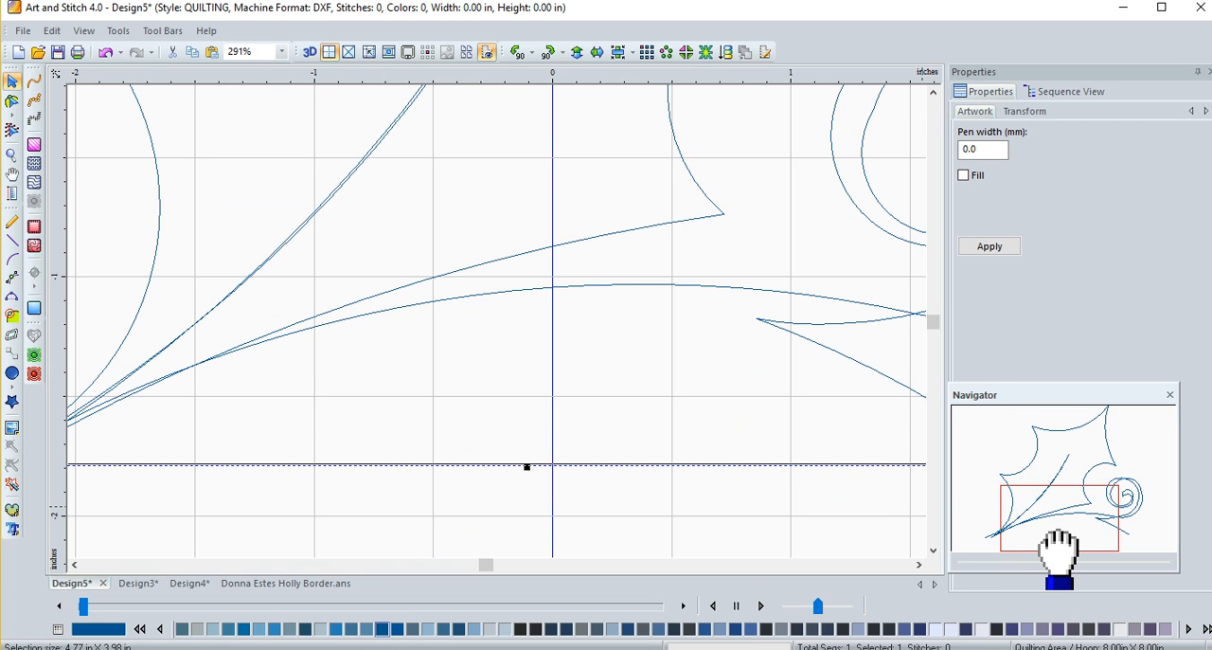
left_click_drag(1062, 564, 1118, 567)
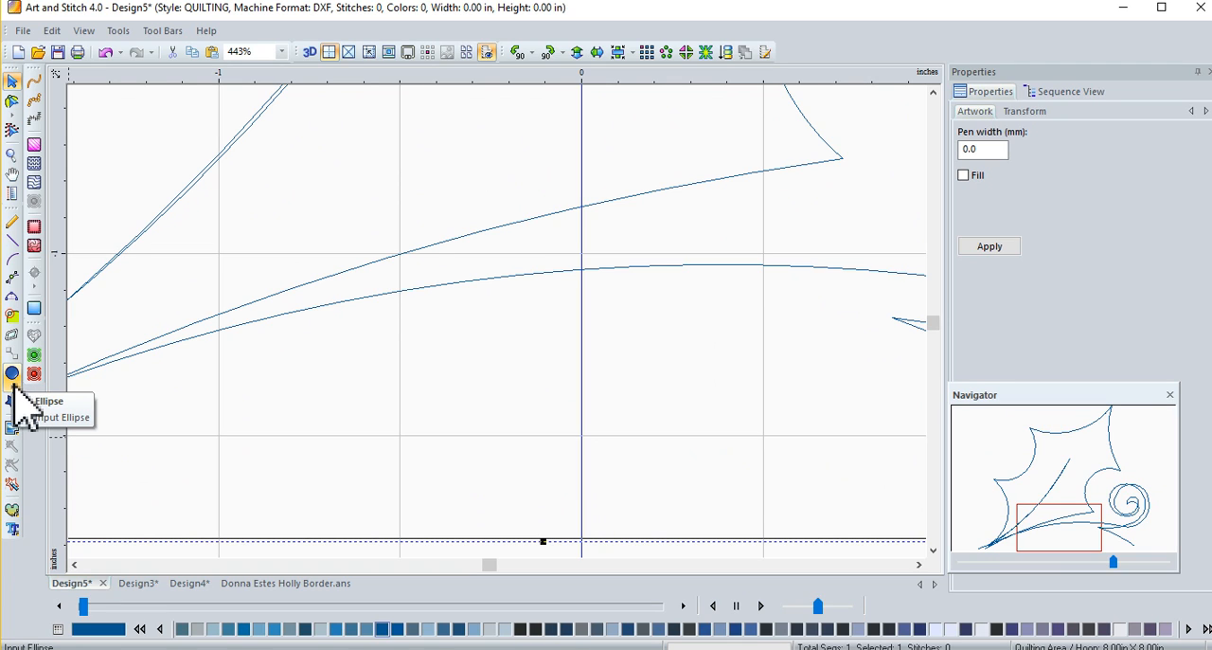
Choose the Ellipse tool from the shape flyout for drawing the berries
left_click(14, 374)
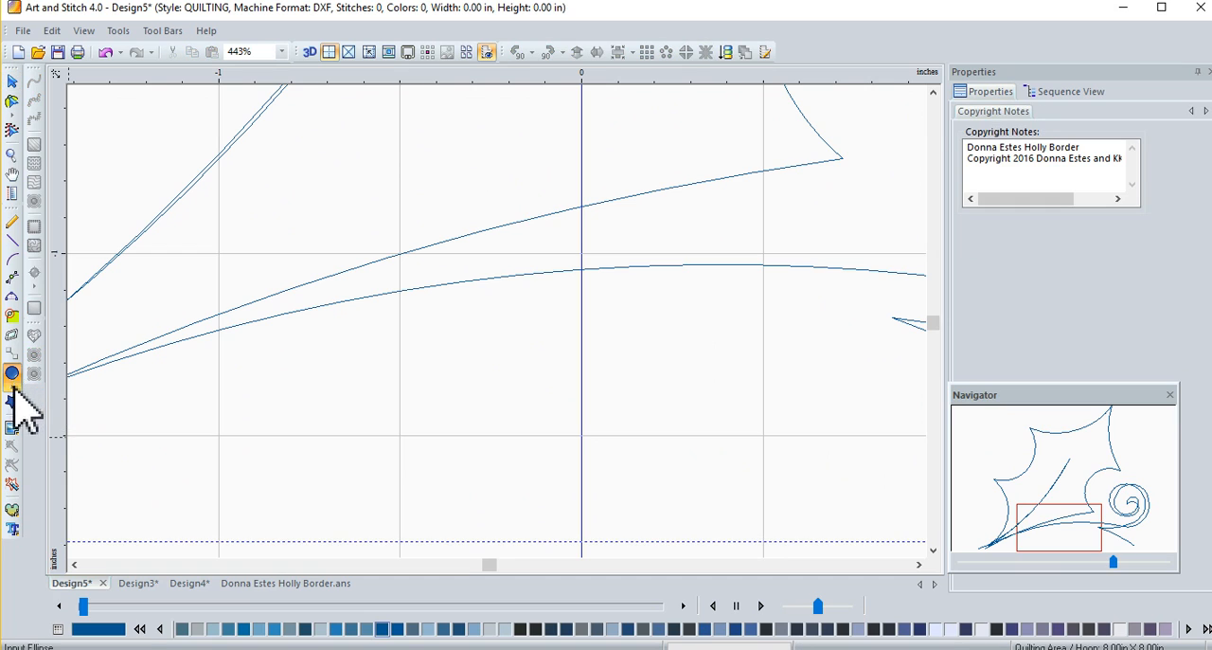
left_click(13, 374)
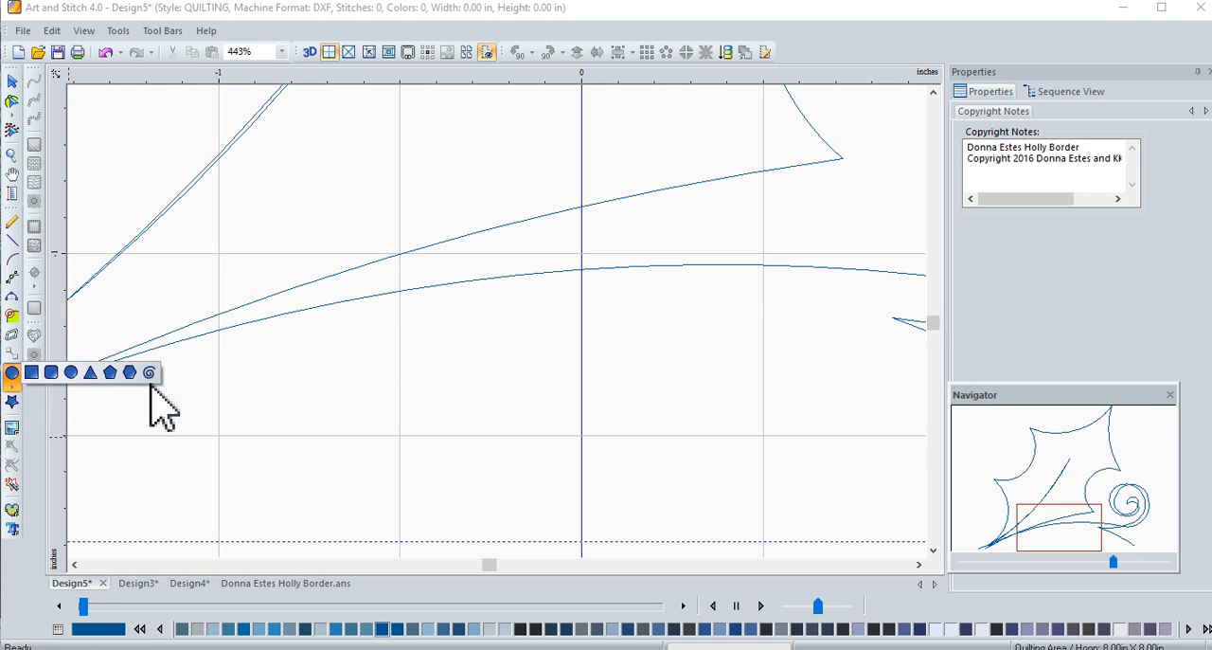
left_click(71, 372)
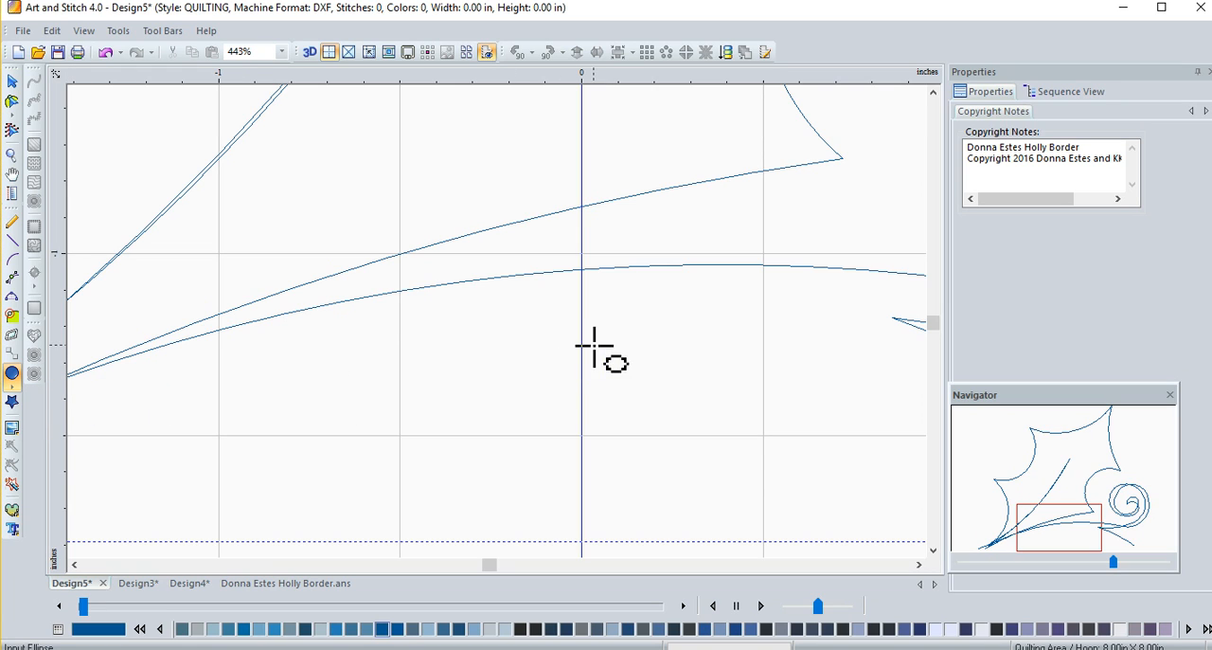
Scroll the colour palette to the reds and make a red thread colour current
left_click(163, 629)
left_click(163, 629)
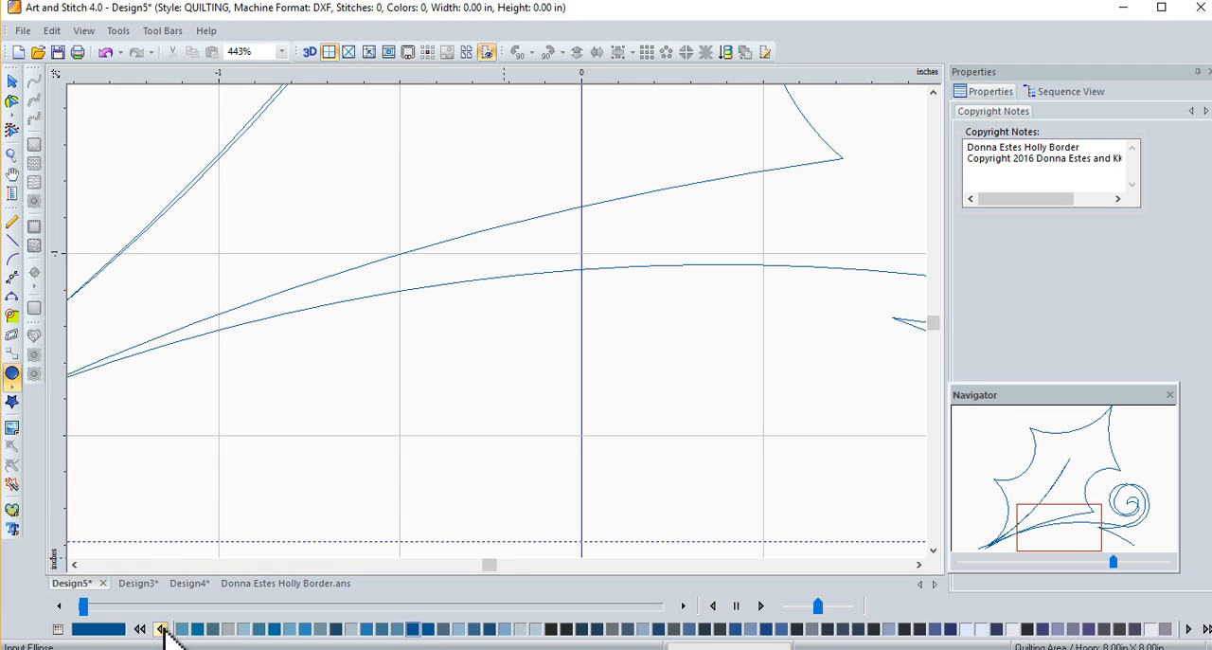
left_click(141, 629)
left_click(141, 628)
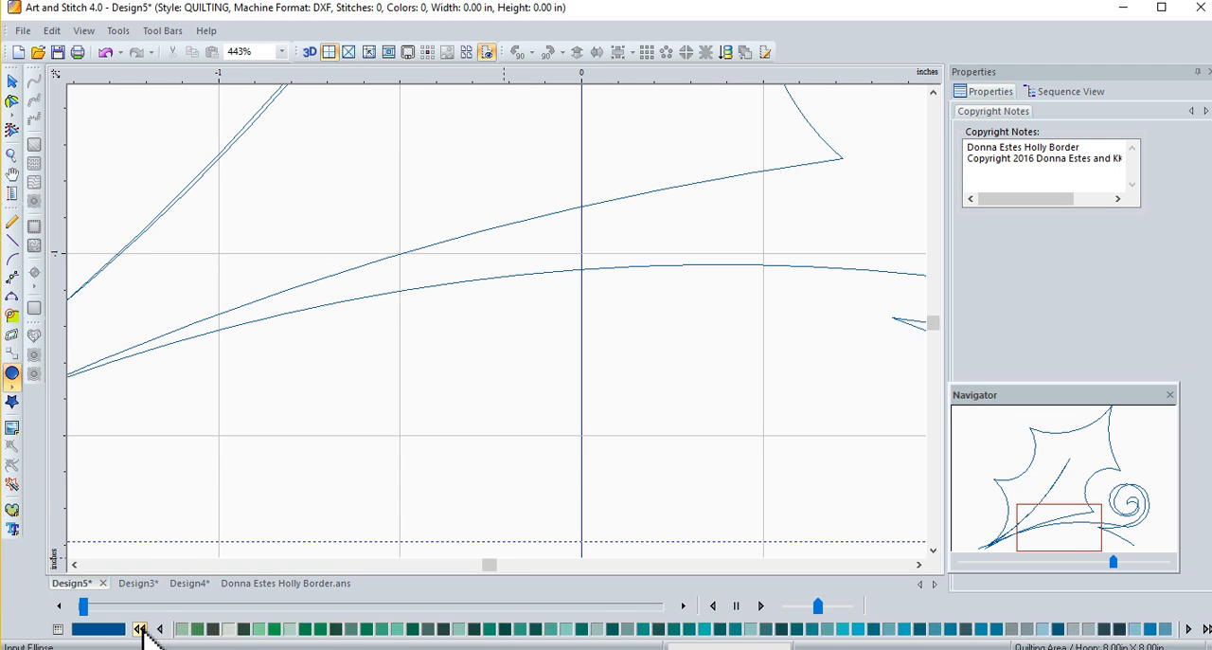
left_click(141, 628)
left_click(140, 629)
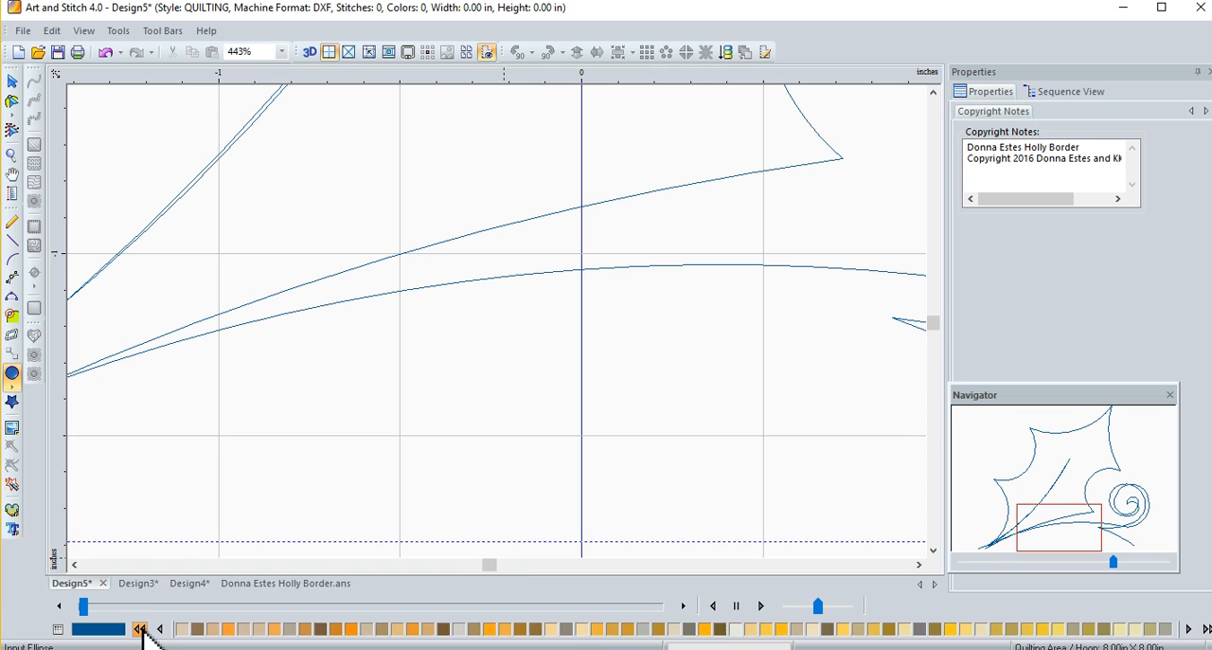
left_click(140, 629)
left_click(141, 629)
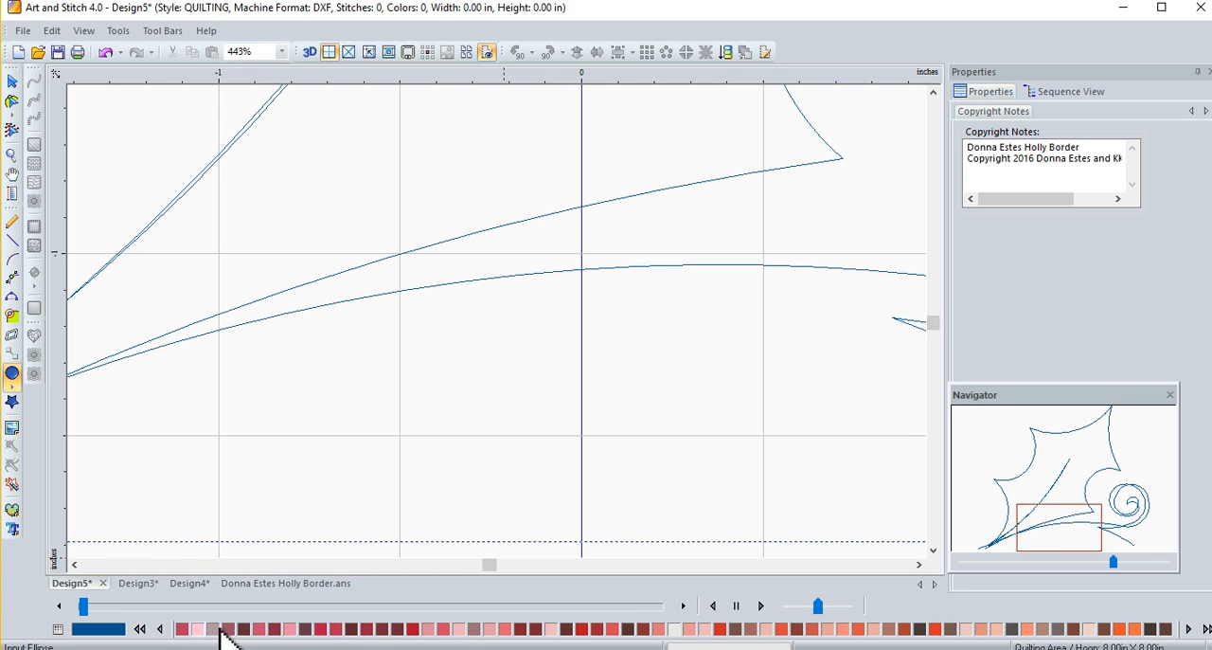
left_click(414, 629)
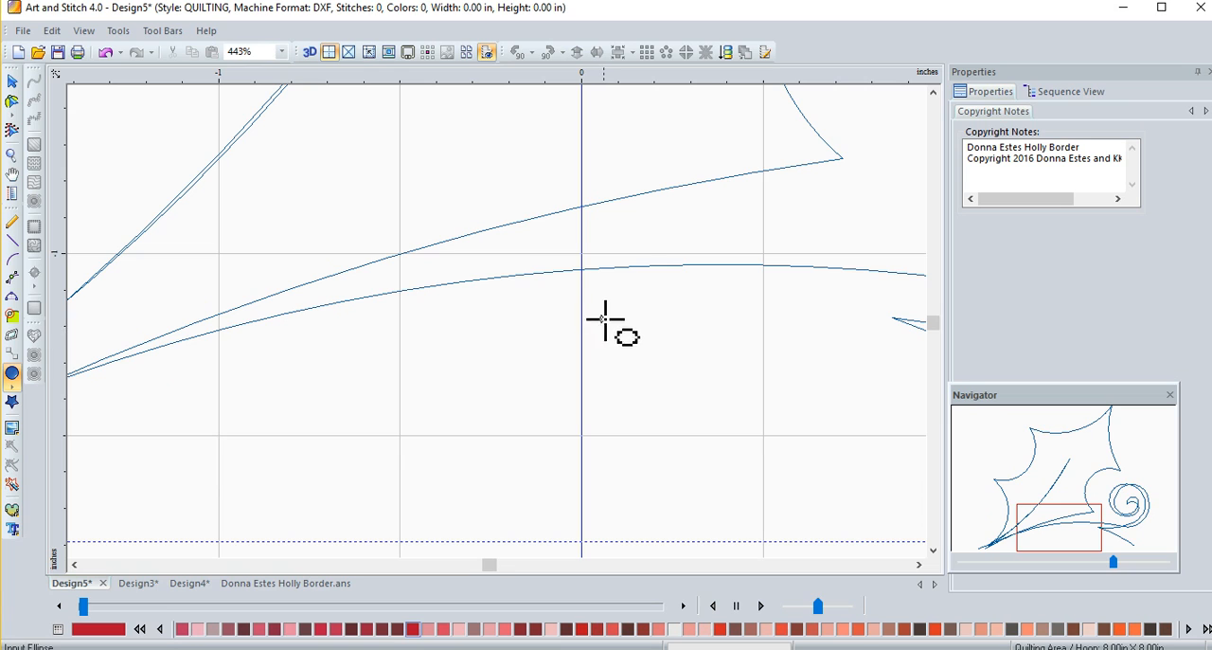
mouse_move(603, 322)
left_mouse_down()
mouse_move(689, 426)
mouse_move(767, 491)
left_mouse_up()
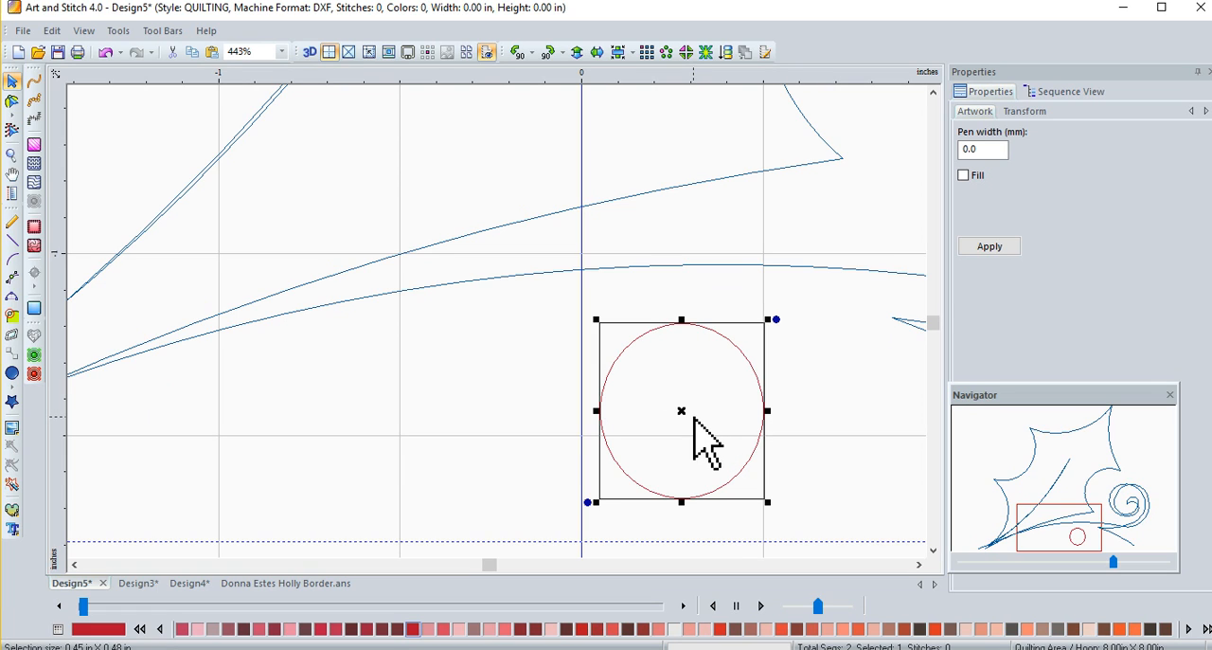
key("Delete")
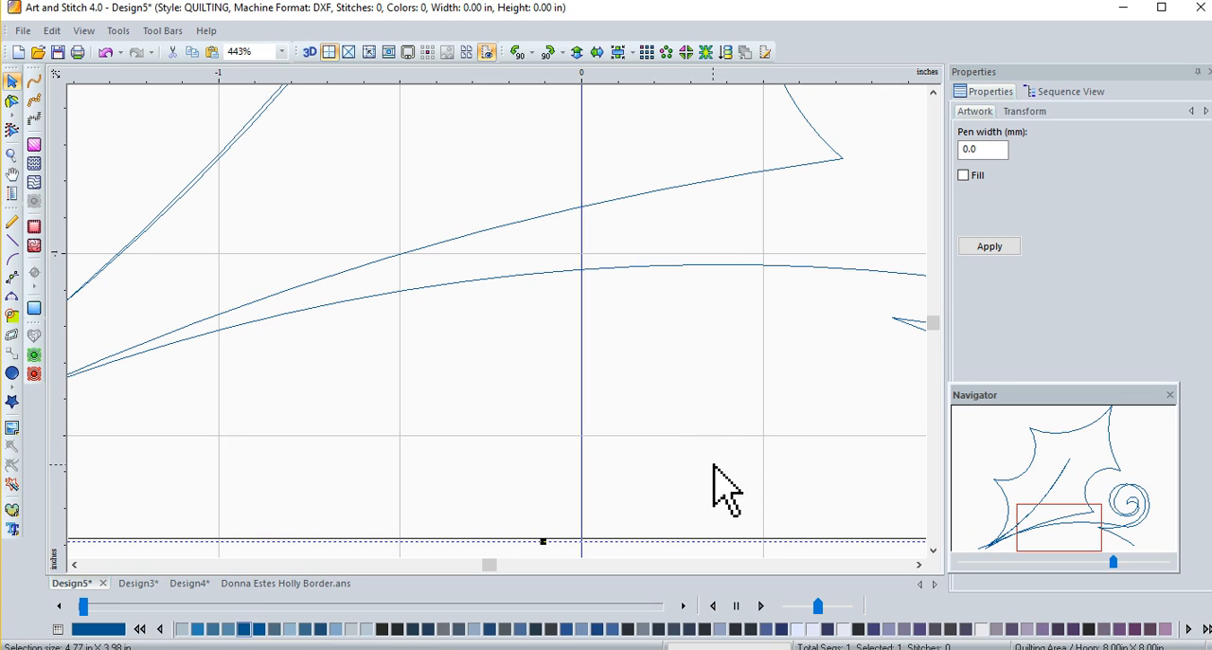
With the 3pt Arc tool, start the berry curl near the leaf's right tip and arc over its top and left
left_click(12, 294)
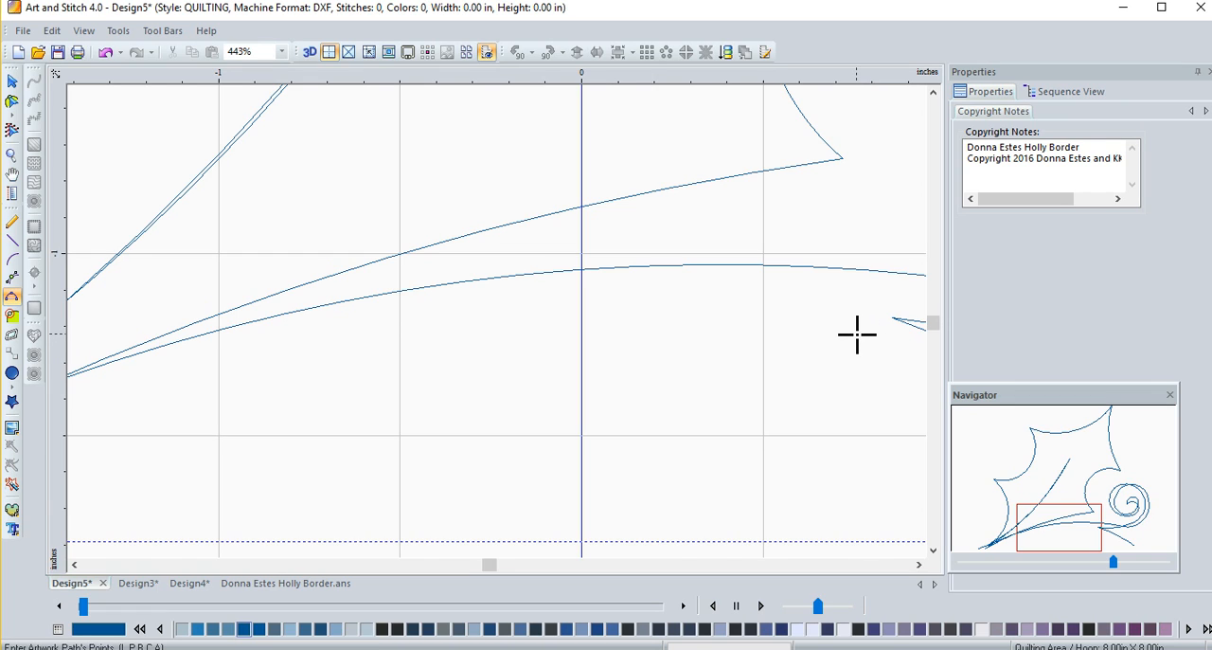
left_click(857, 335)
left_click(842, 301)
left_click(806, 273)
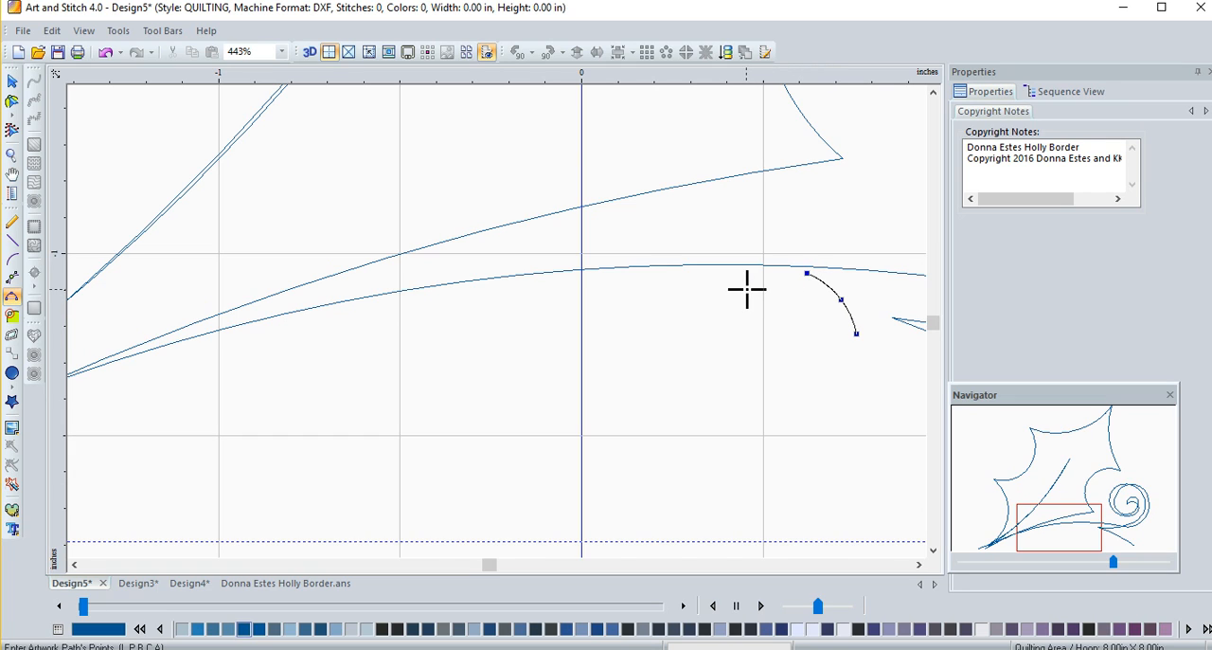
left_click(741, 273)
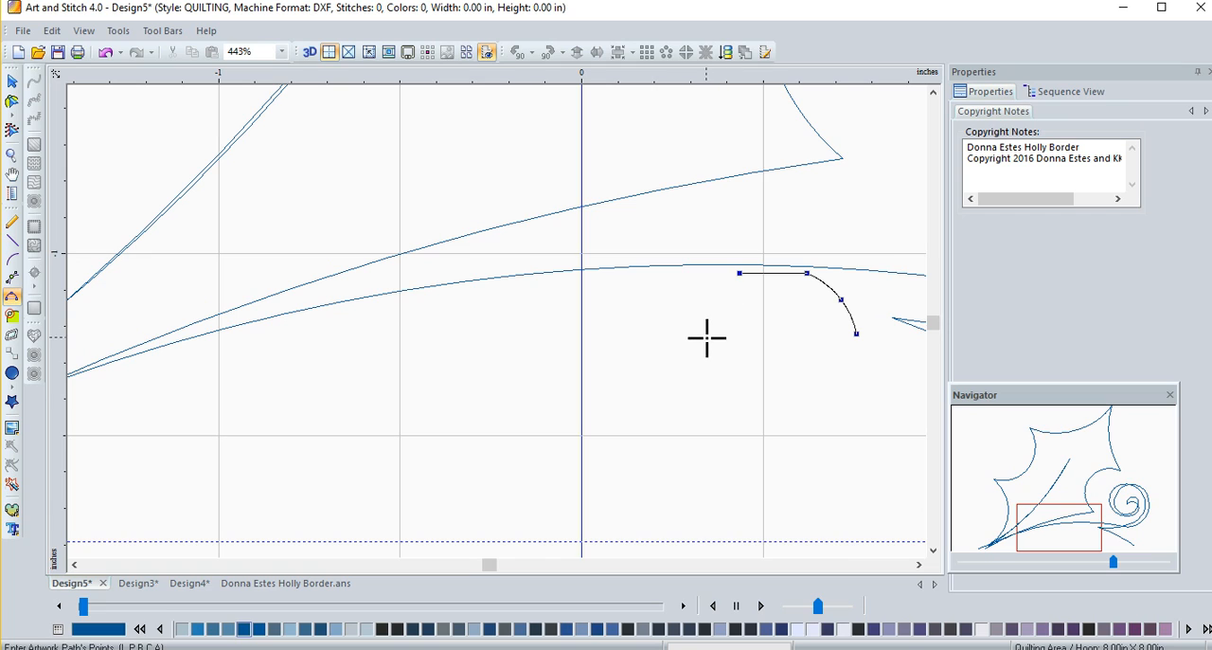
left_click(704, 336)
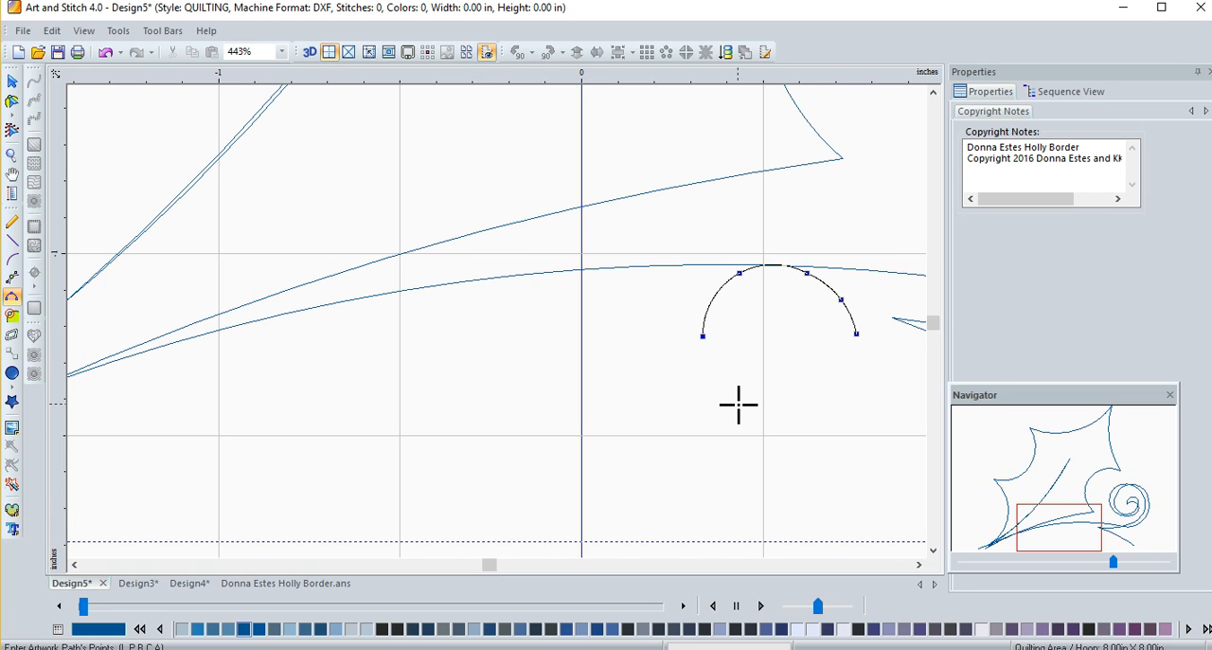
Carry the curl around the bottom and right, close it at the top and continue inside down the left
left_click(739, 404)
left_click(820, 413)
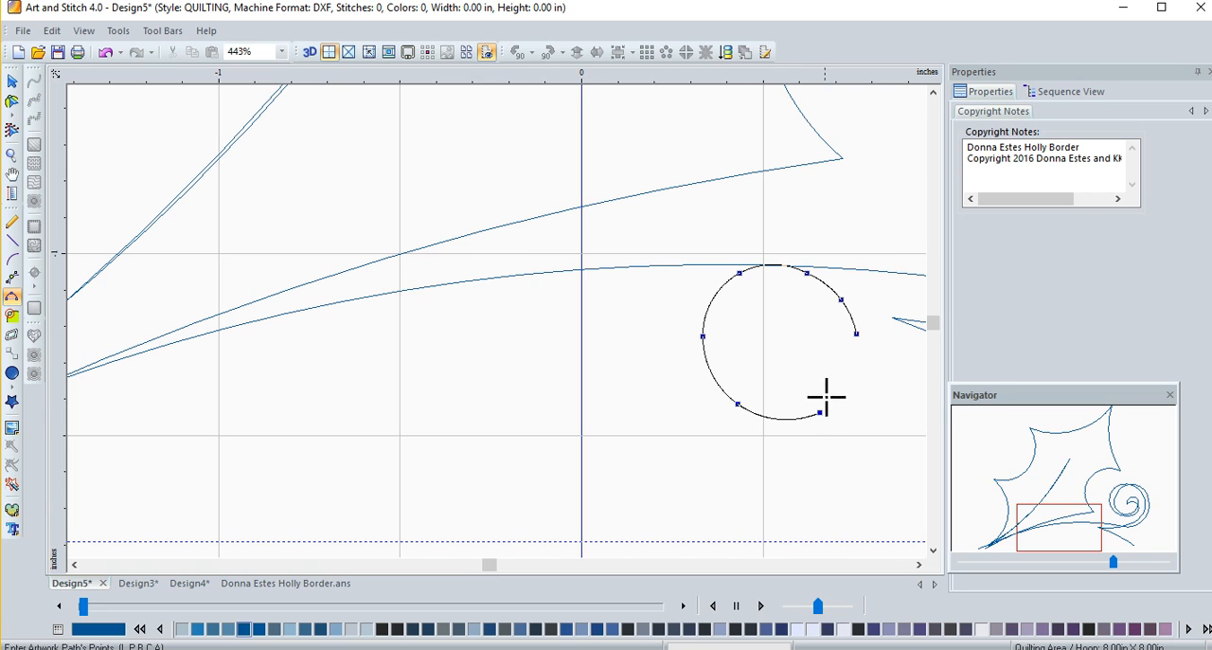
left_click(848, 358)
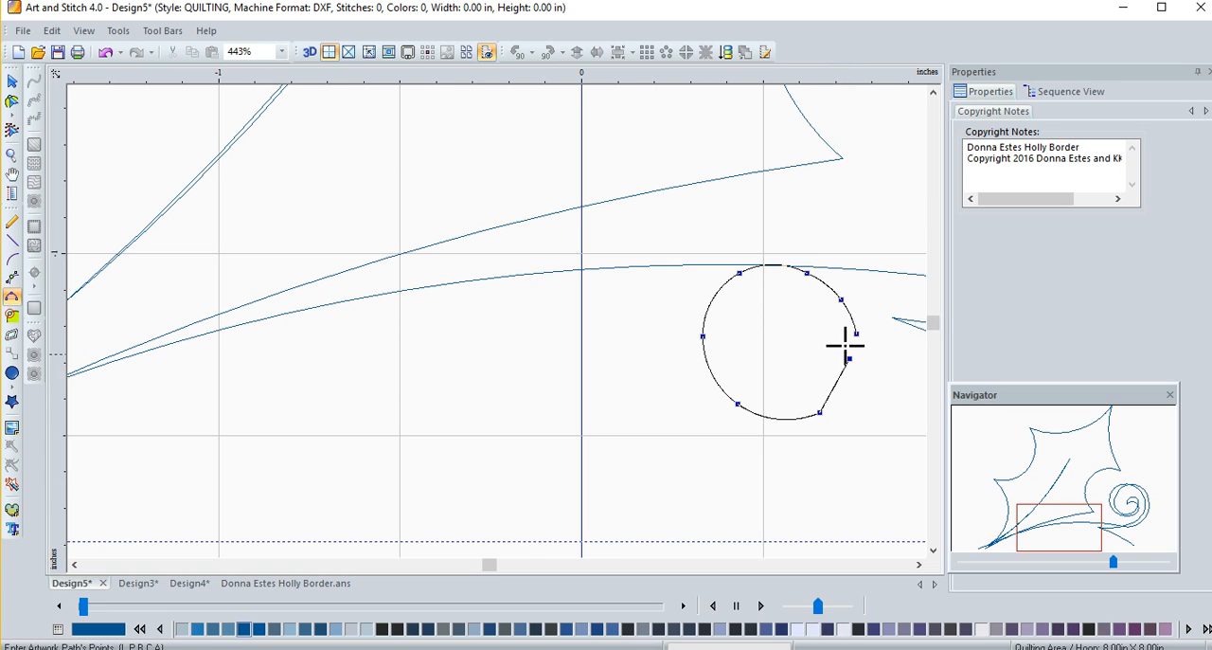
left_click(795, 270)
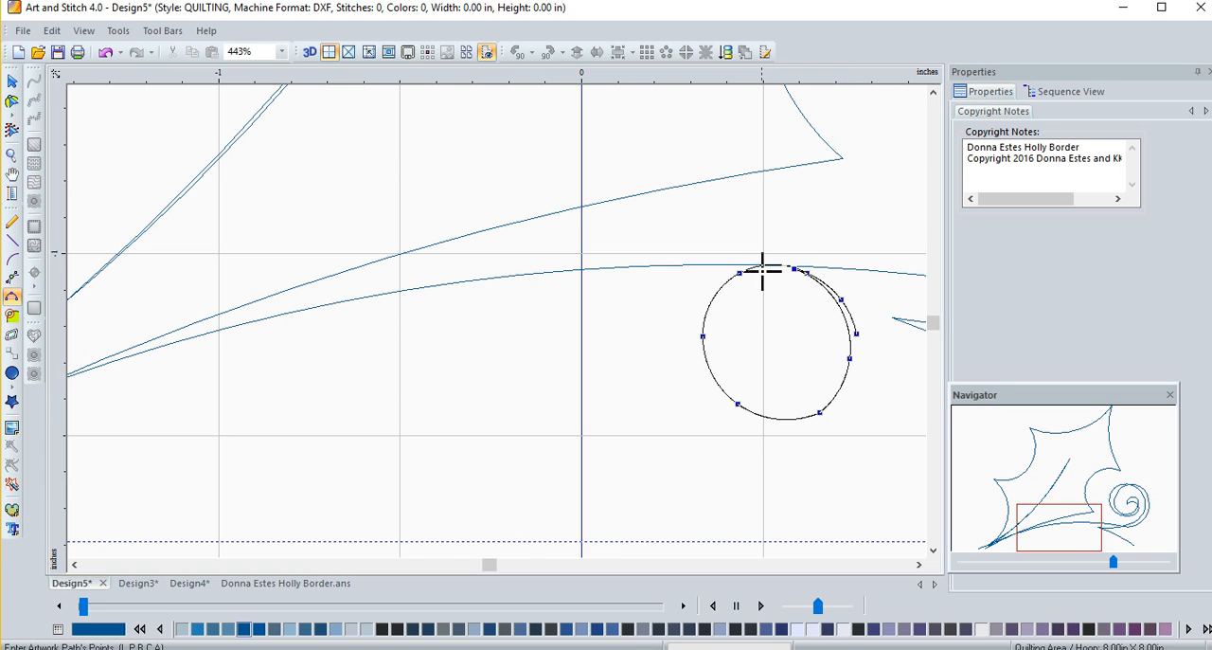
left_click(710, 301)
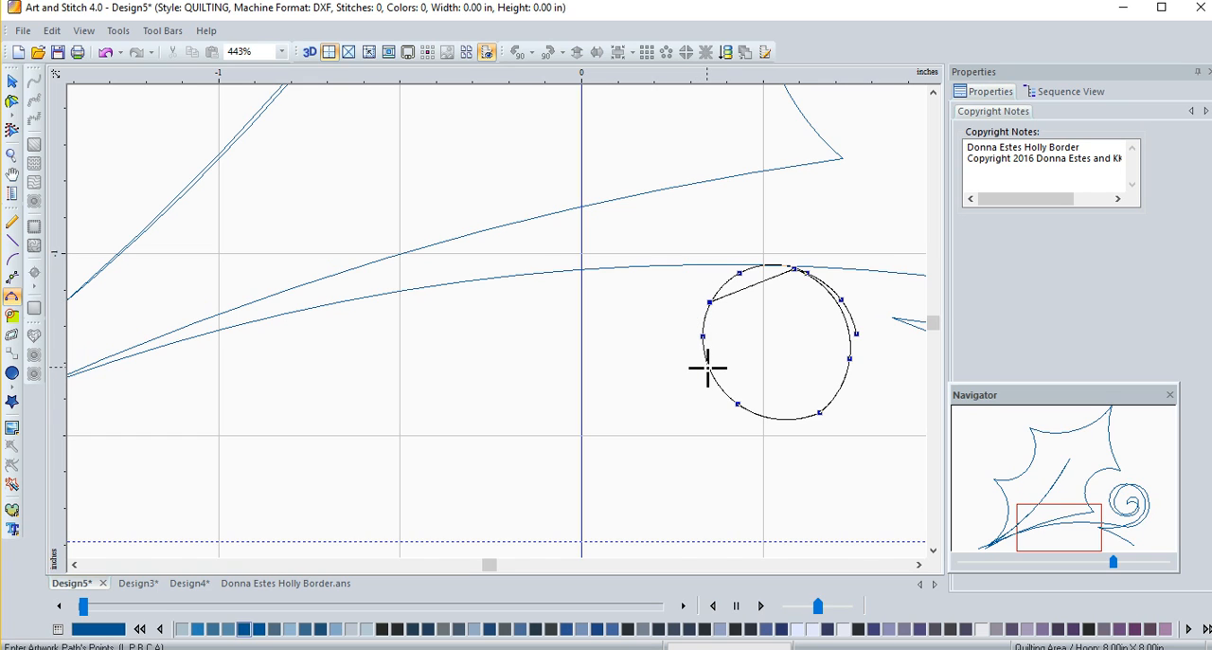
left_click(708, 367)
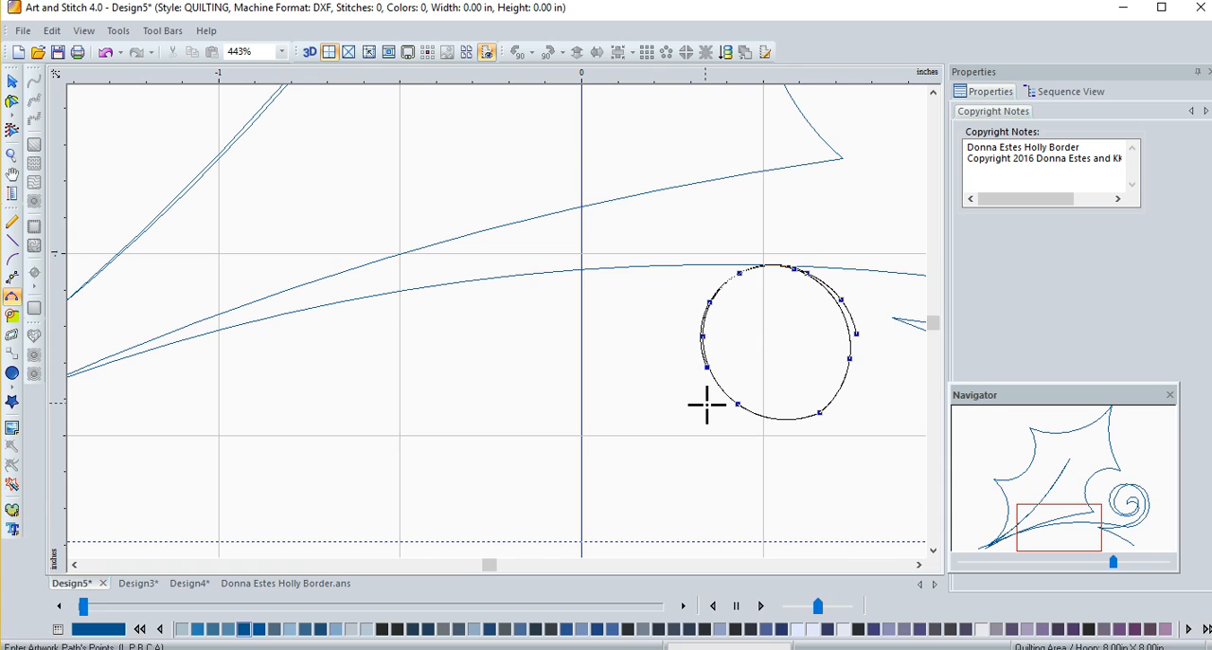
Sweep the line down and loop it into a second berry beside the first curl
left_click(709, 409)
left_click(653, 471)
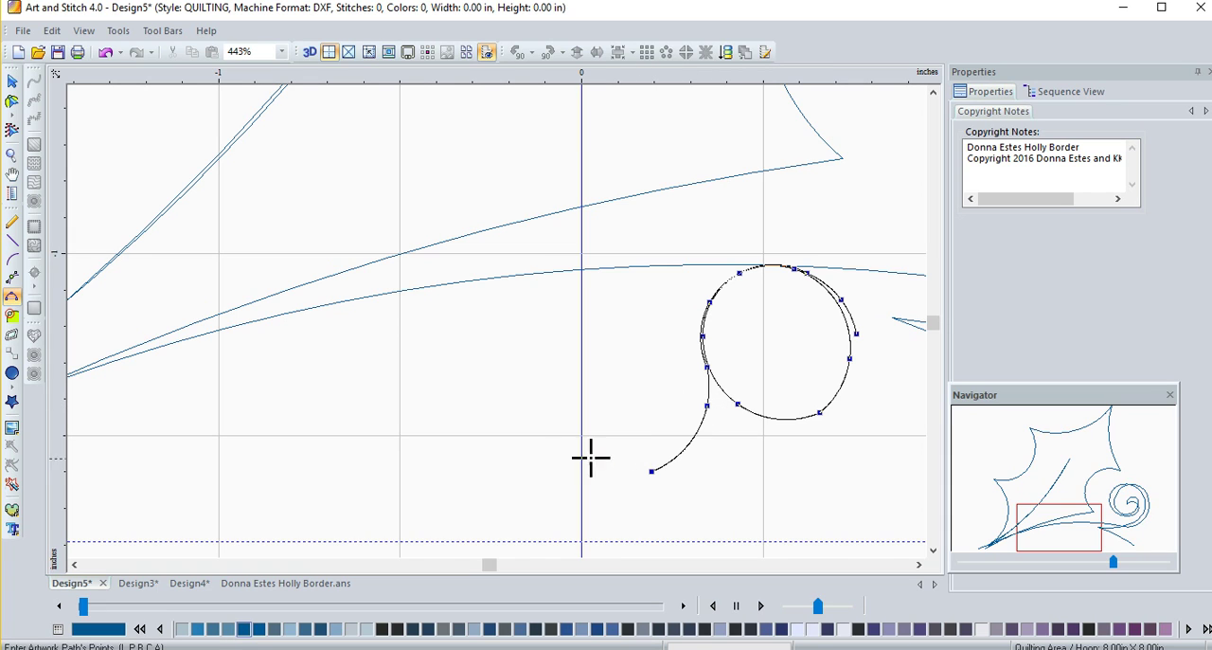
left_click(540, 456)
left_click(528, 349)
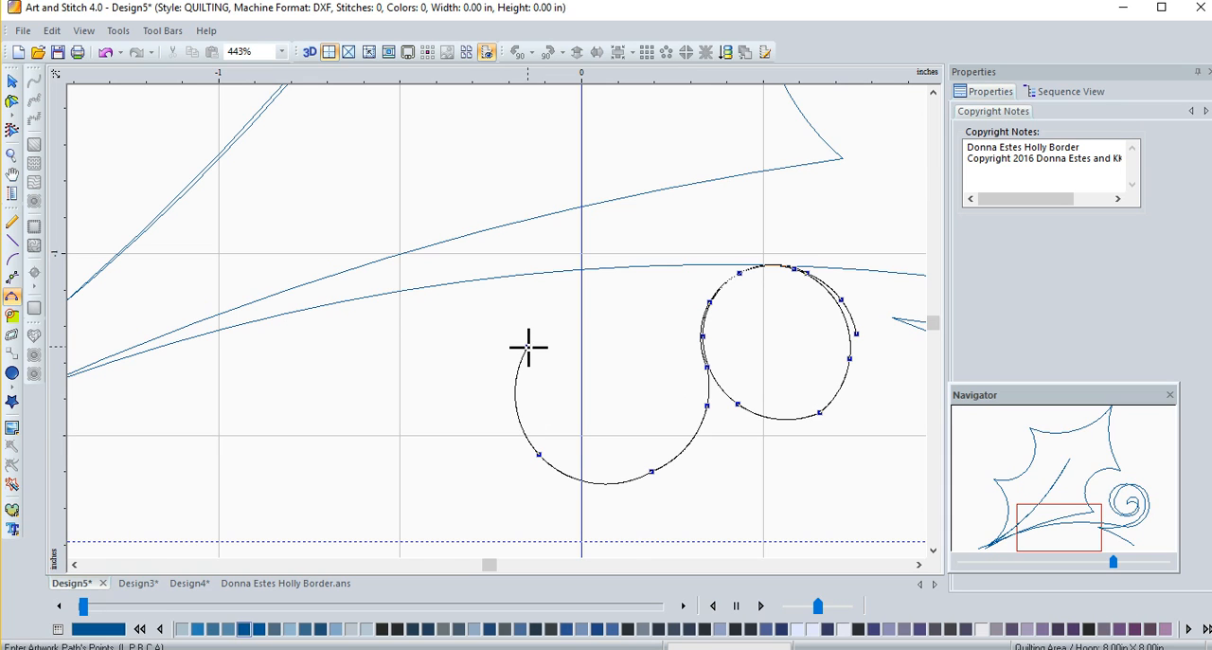
left_click(584, 292)
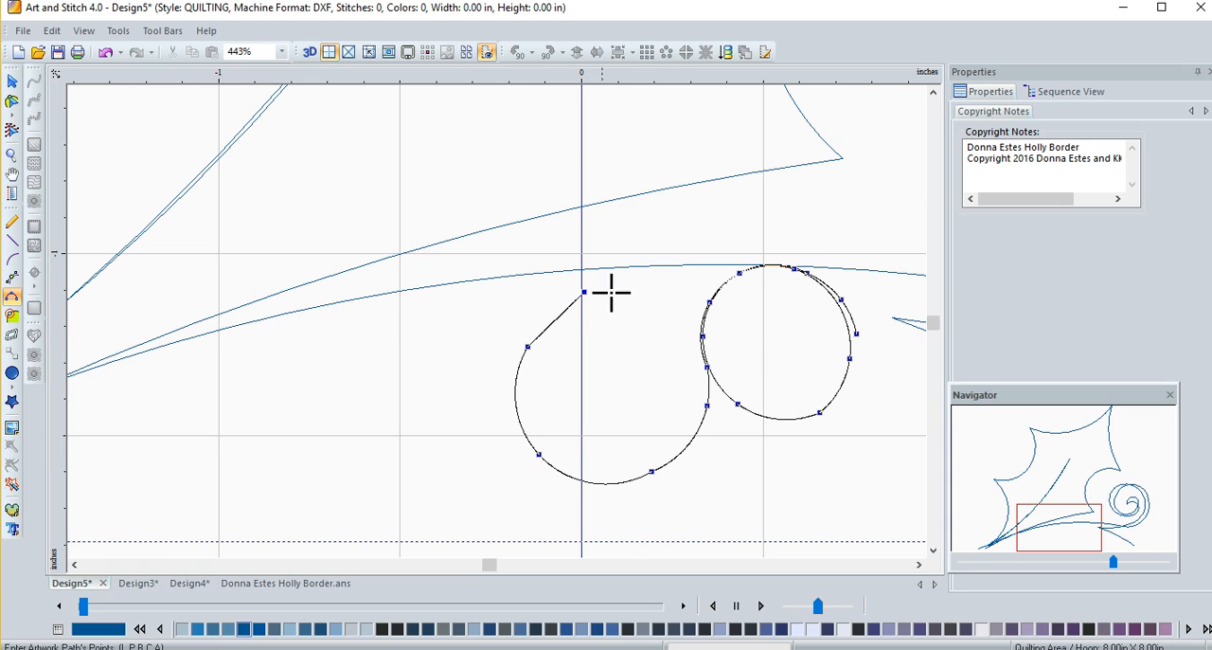
left_click(654, 297)
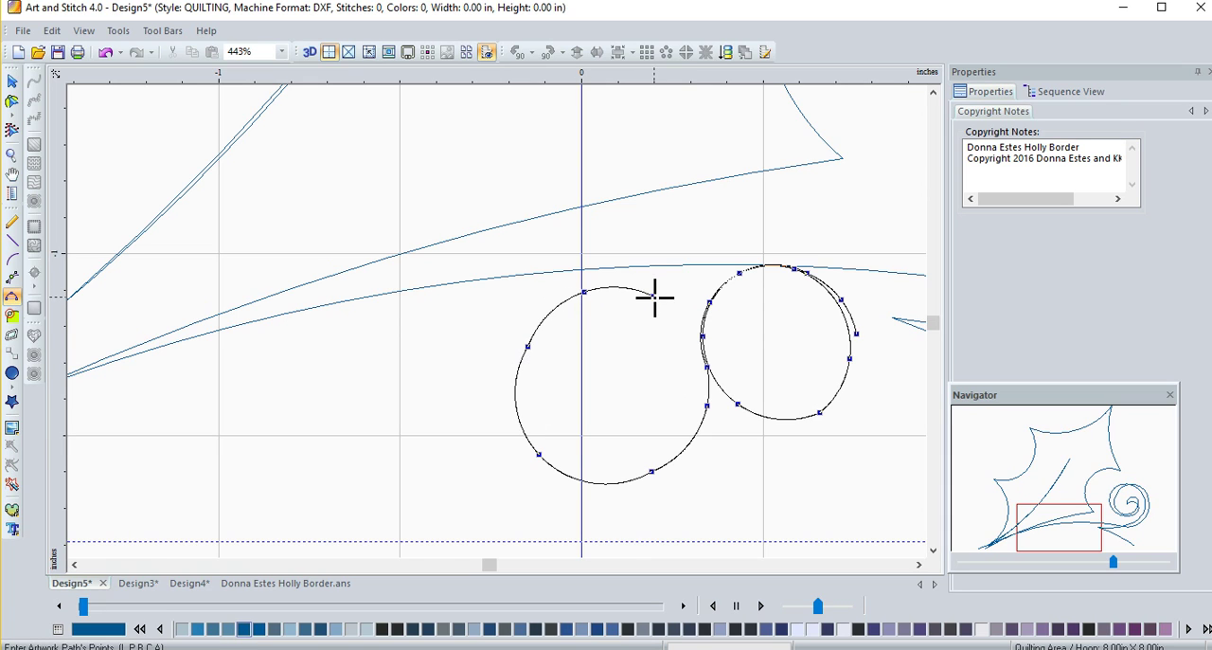
left_click(702, 337)
Trace along the first curl's lower edge and extend the path downward below the berries
left_click(717, 381)
left_click(737, 403)
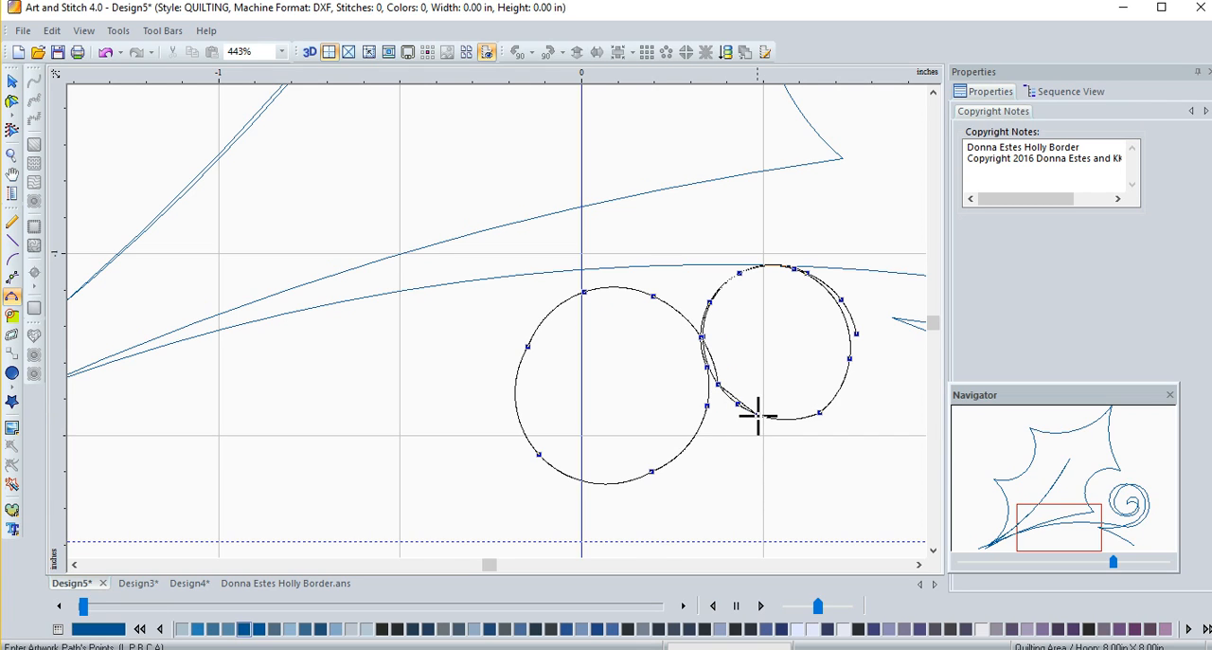
left_click(758, 414)
left_click(822, 424)
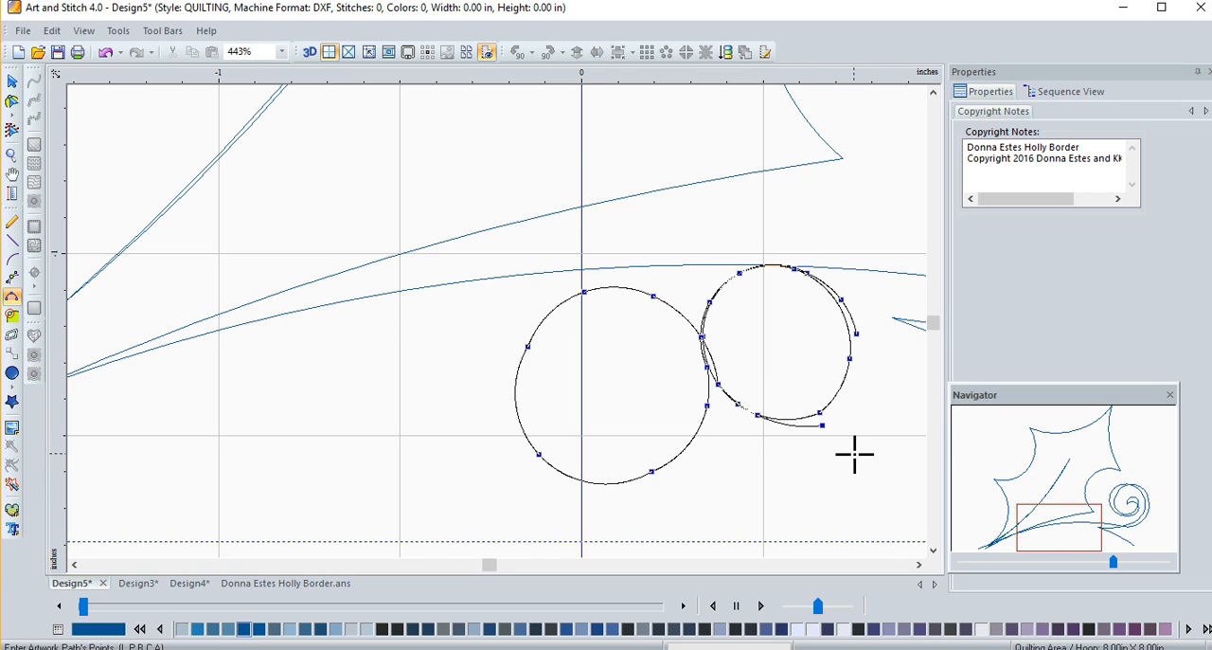
left_click(857, 454)
left_click(869, 499)
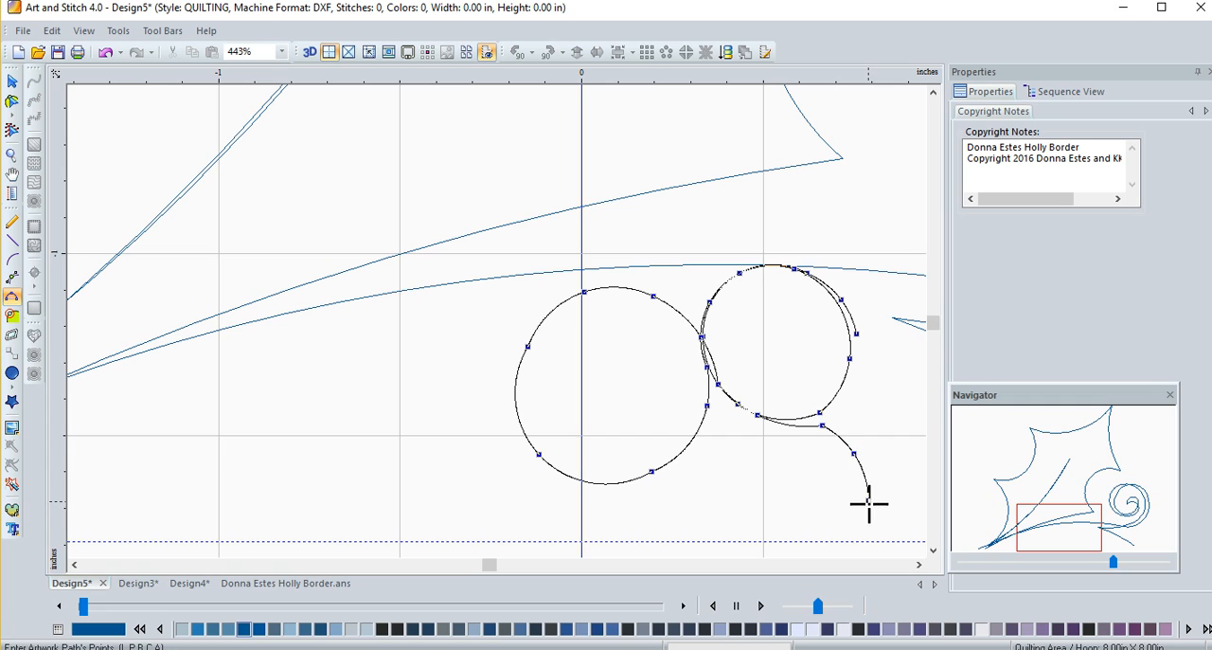
left_click(830, 541)
left_click(748, 565)
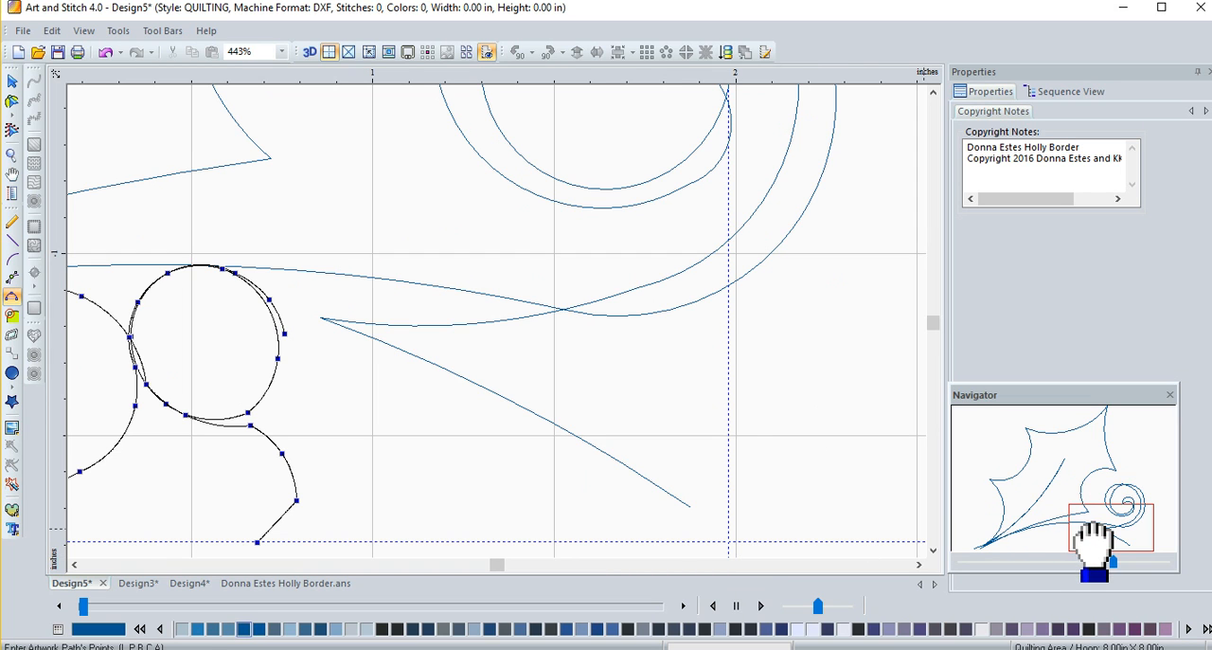
Loop the path into a third berry under the second and end it just right of the cluster
left_click_drag(1099, 526, 1077, 563)
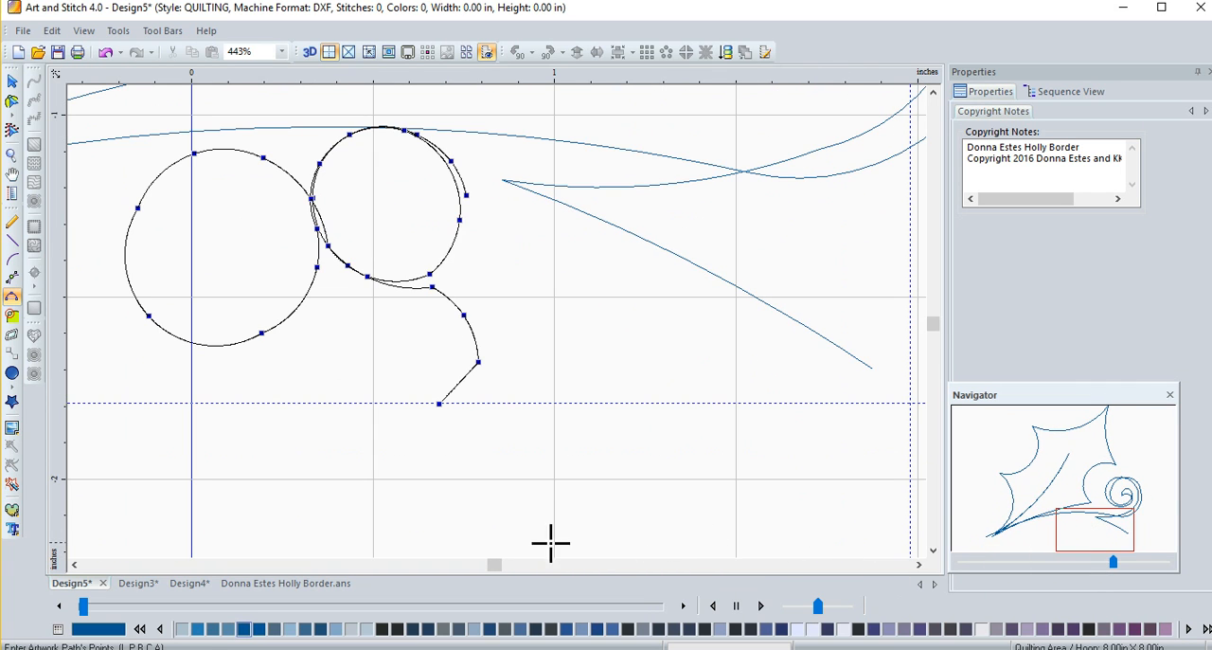
left_click(369, 414)
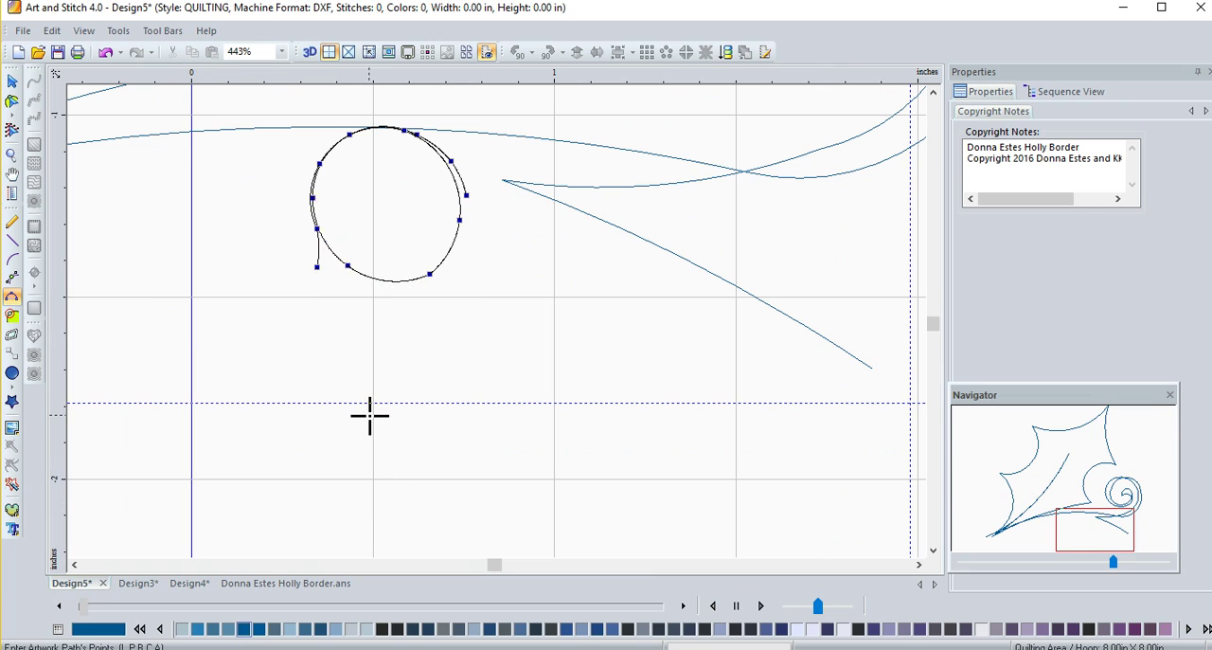
left_click(305, 372)
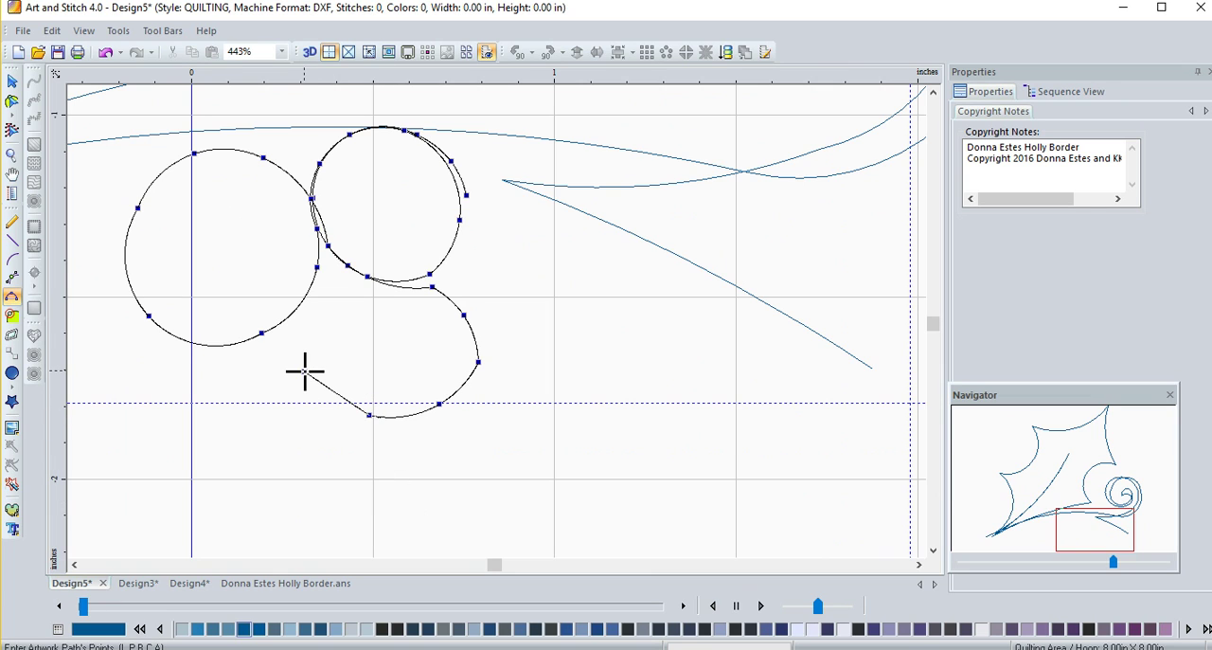
left_click(316, 315)
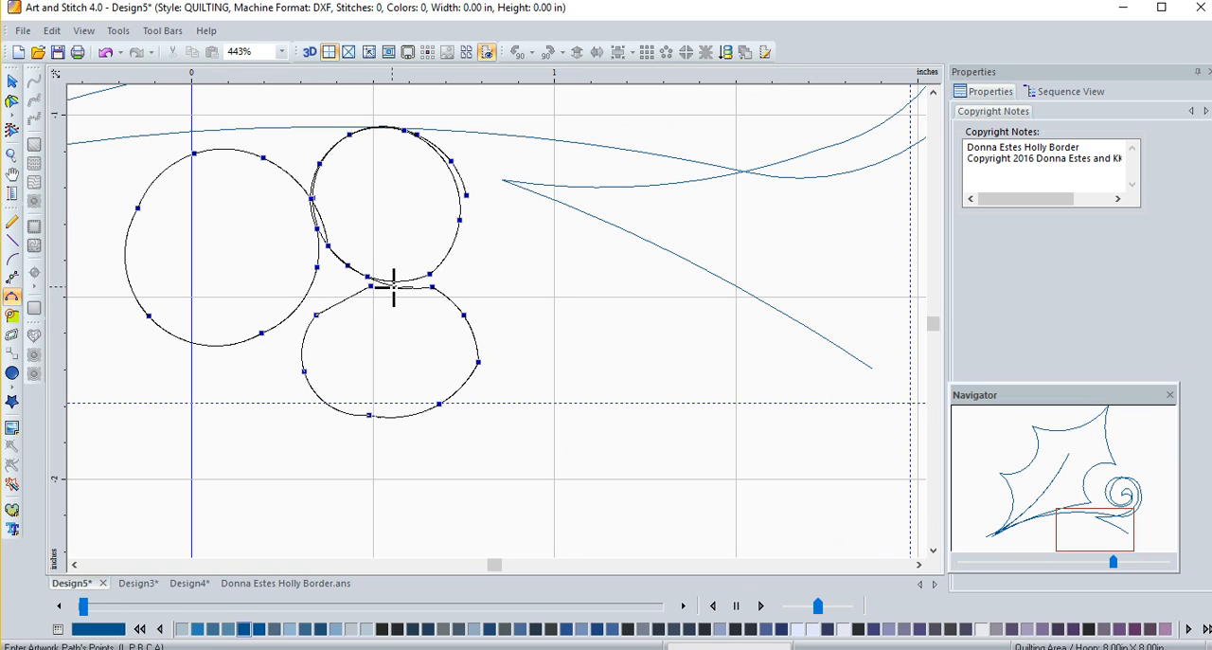
left_click(369, 284)
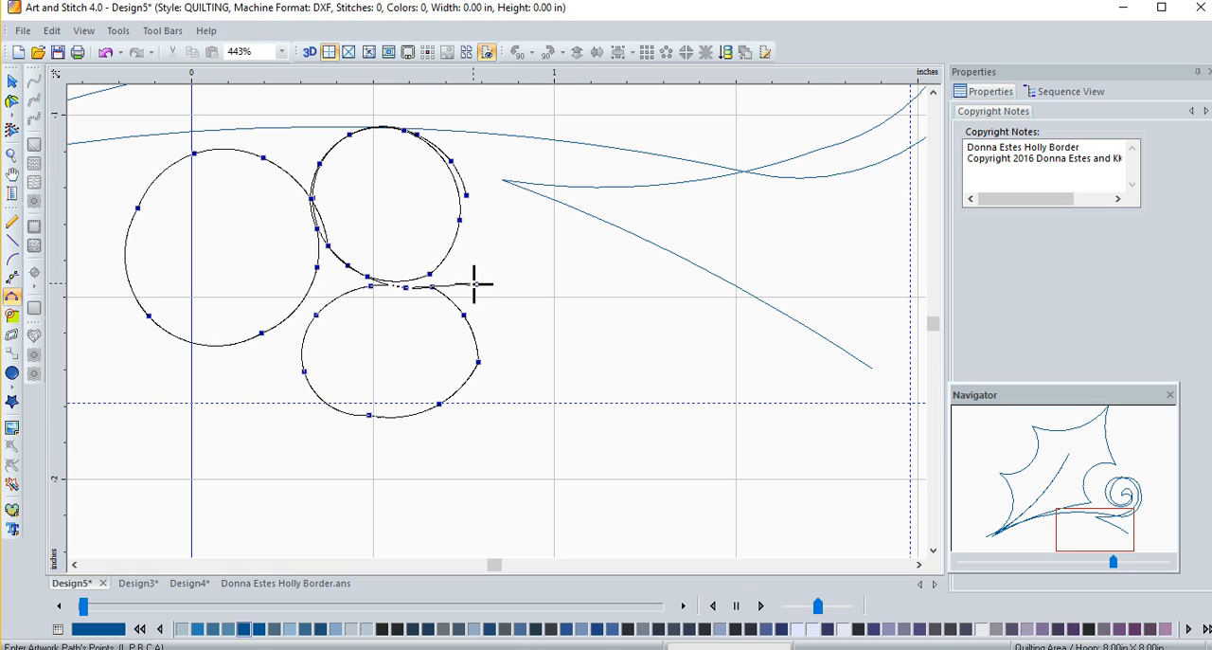
left_click(479, 283)
Select the berry path in Edit Outlines and make its bottom node a Smooth point
left_click(14, 83)
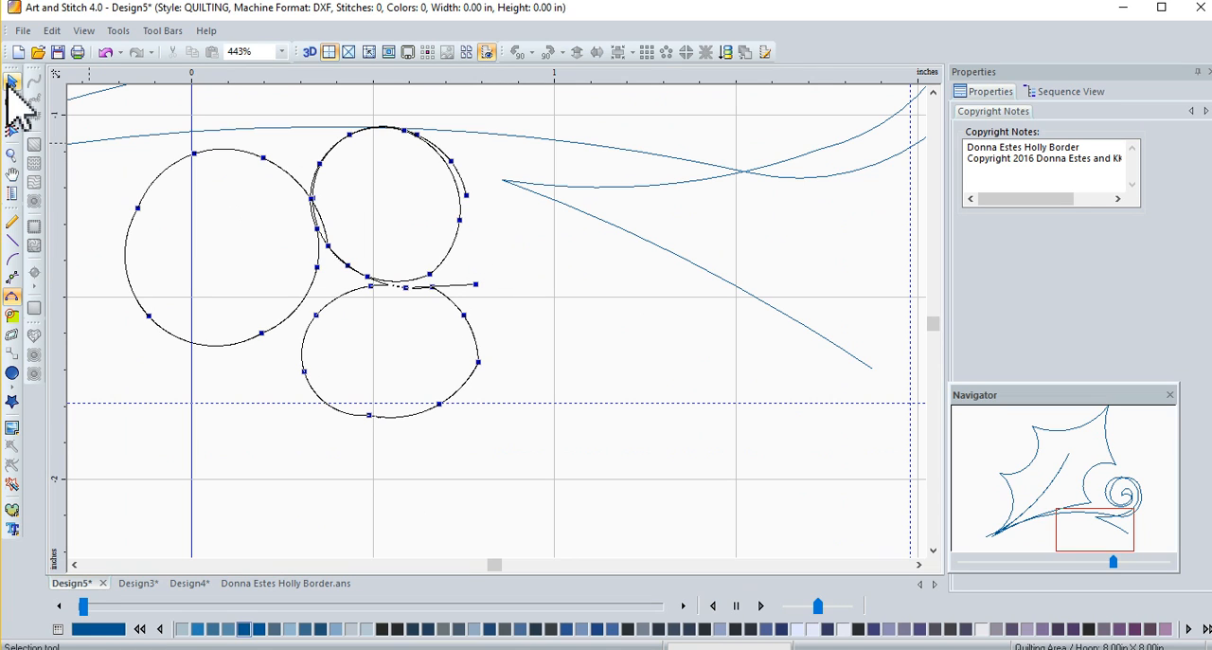
left_click(13, 84)
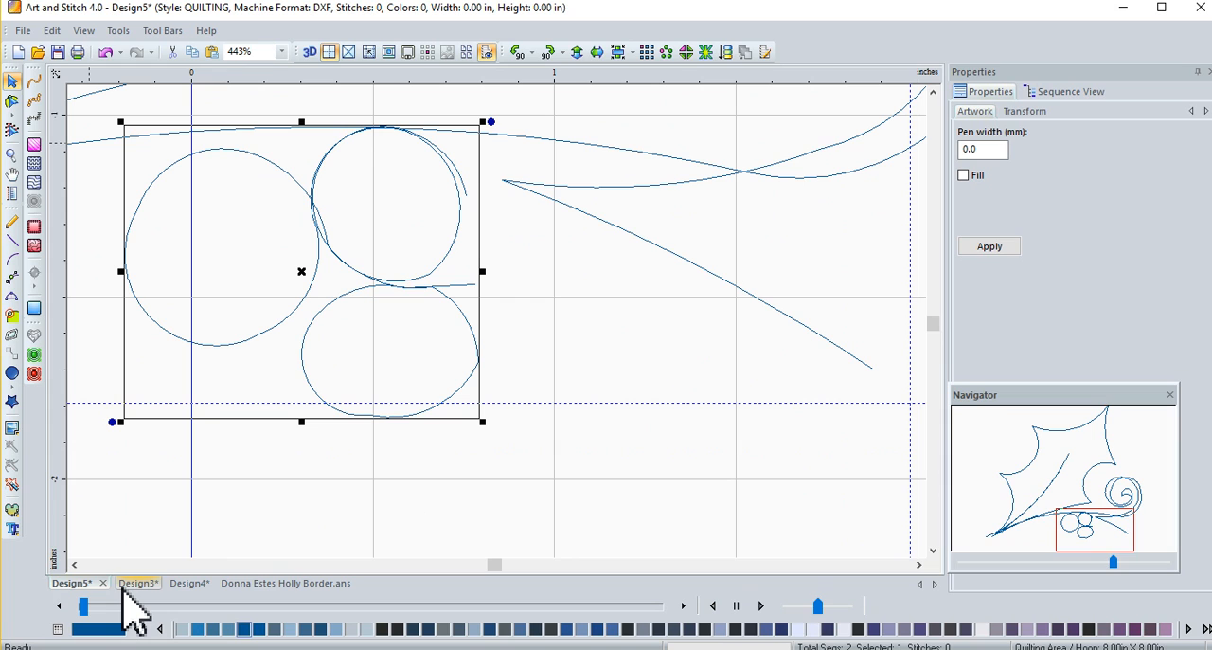
left_click(14, 101)
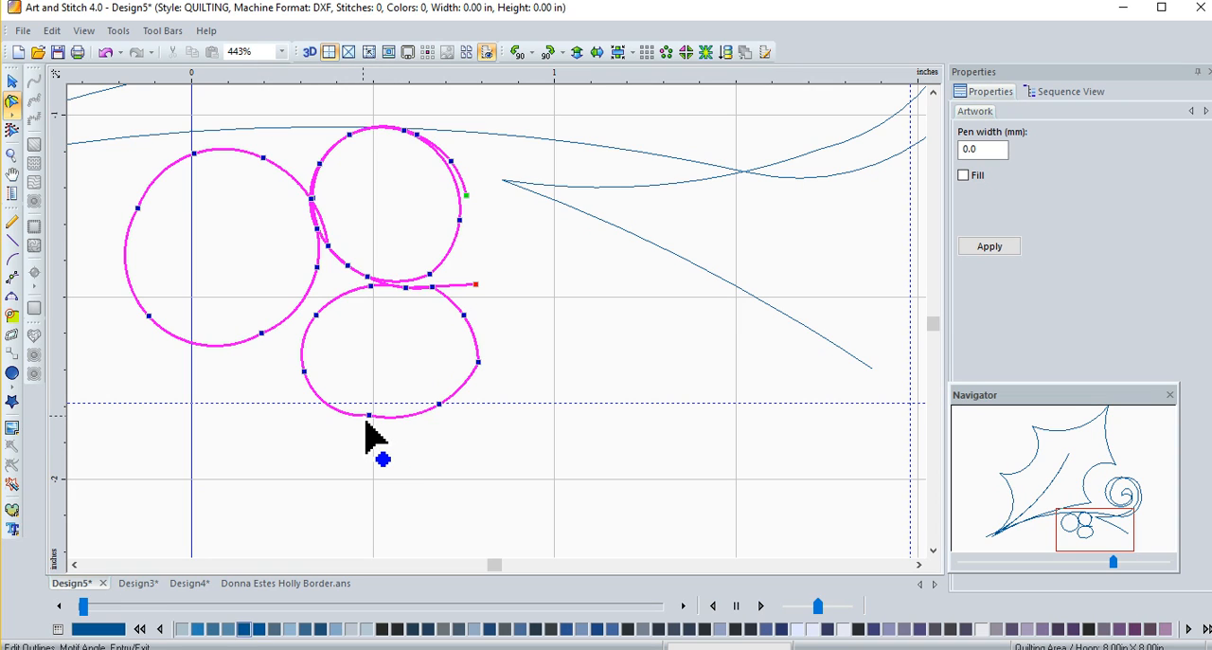
right_click(369, 415)
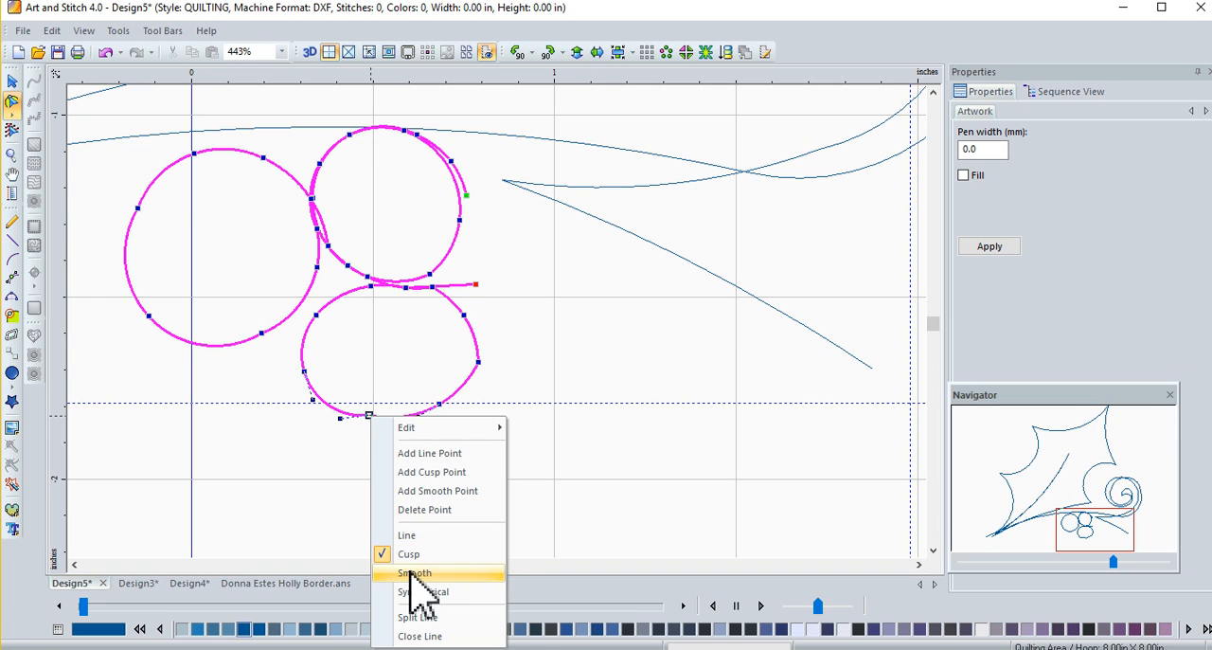
left_click(416, 572)
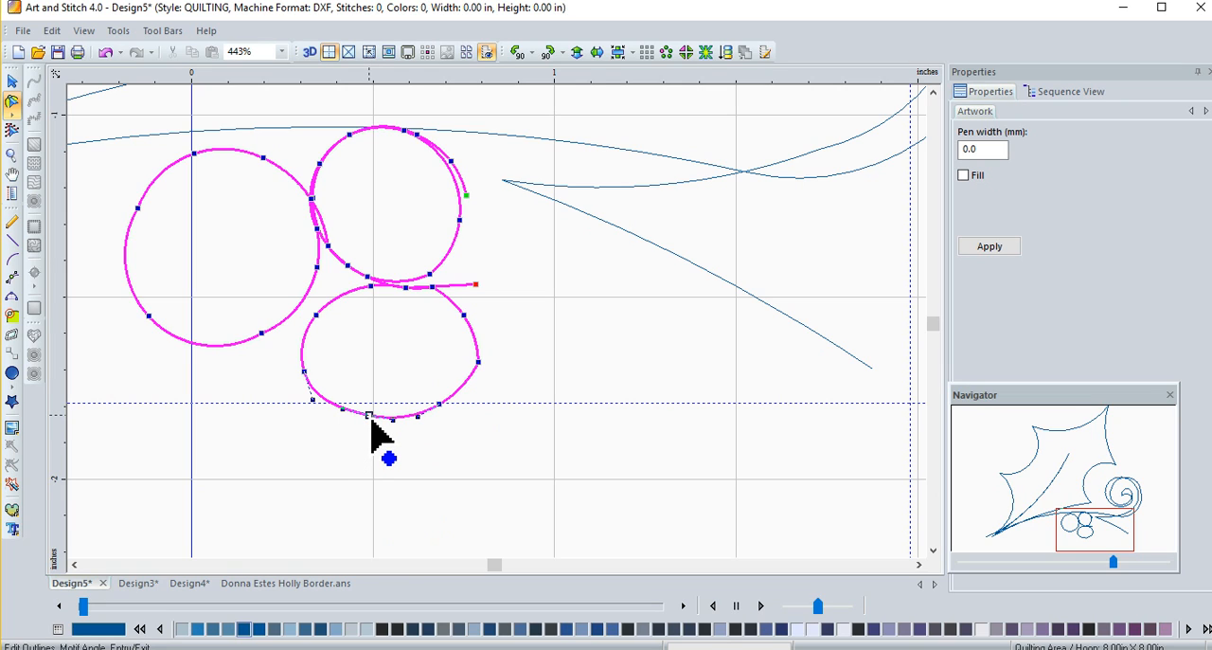
Drag the bottom and lower-right nodes and handles to round the third berry evenly
left_click_drag(370, 417, 370, 438)
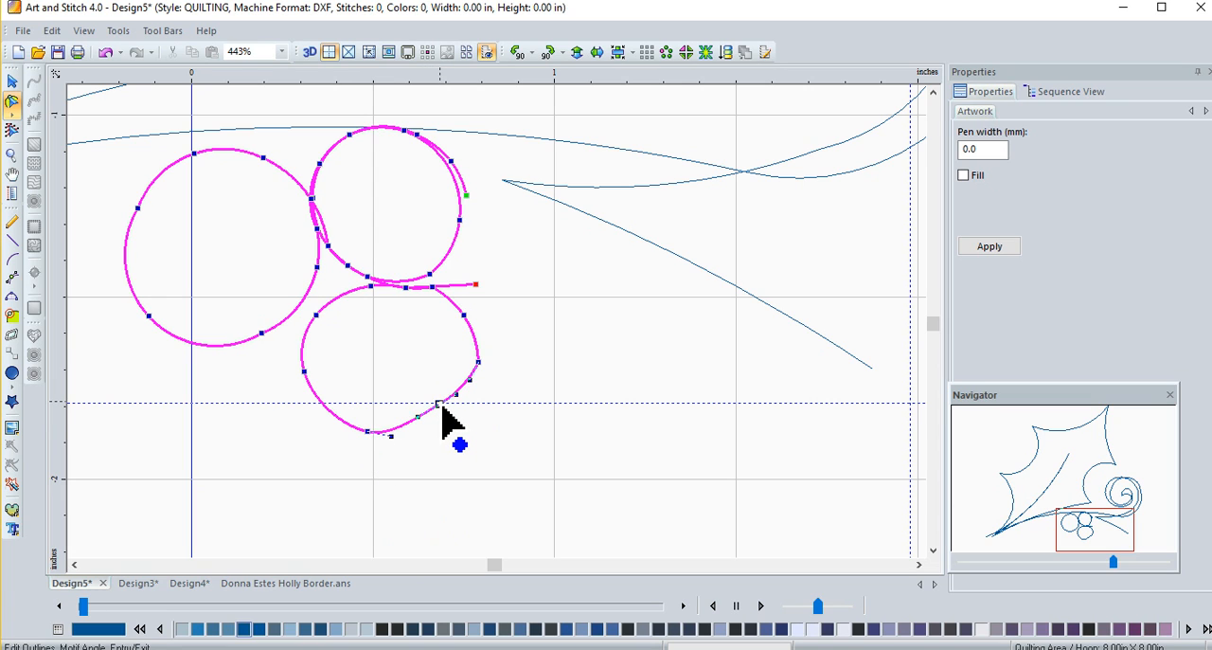
left_click_drag(439, 407, 458, 434)
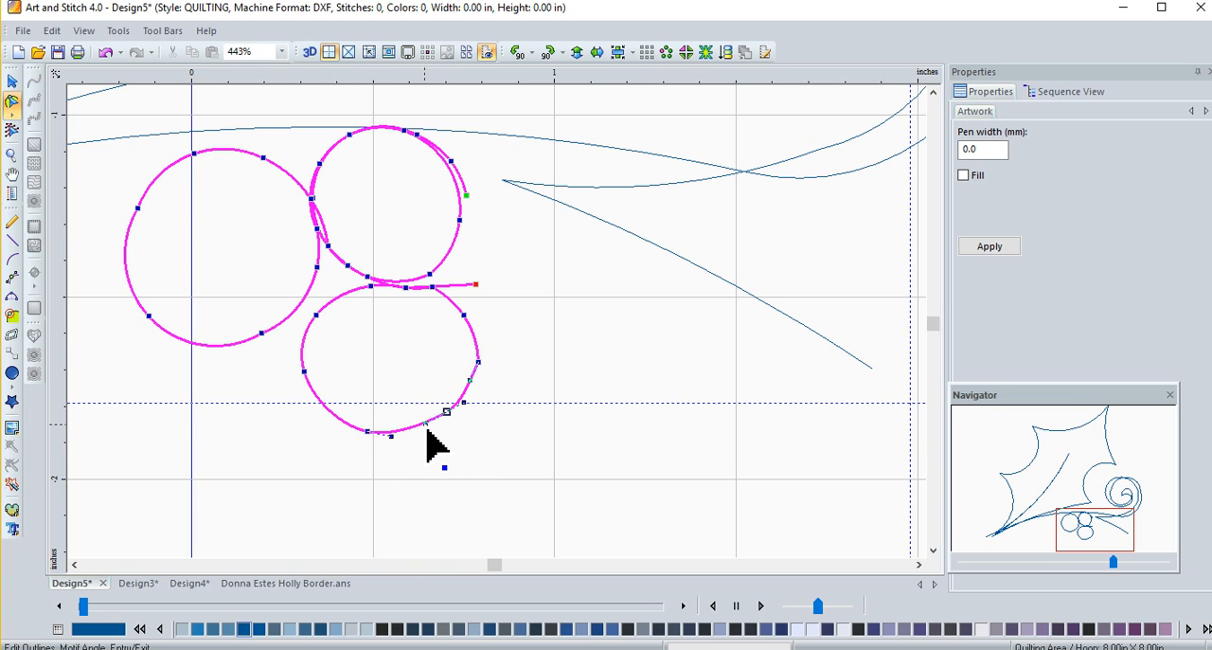
mouse_move(428, 438)
left_mouse_down()
mouse_move(432, 456)
mouse_move(458, 472)
mouse_move(422, 442)
left_mouse_up()
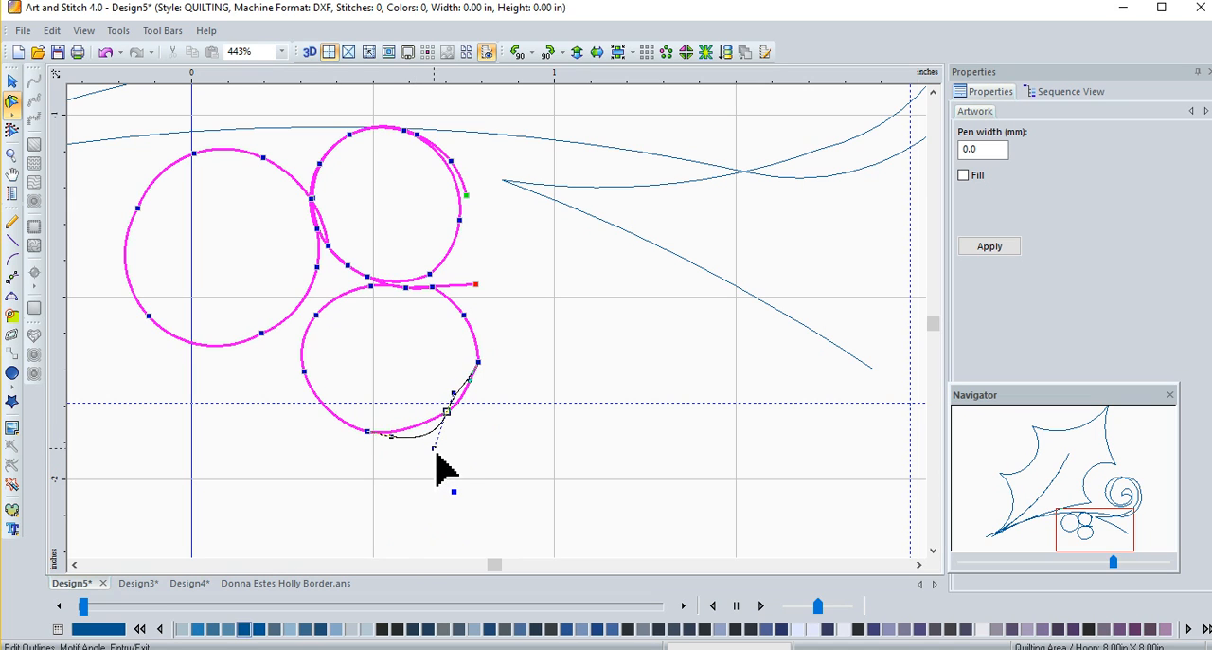
mouse_move(423, 441)
left_mouse_down()
mouse_move(458, 473)
mouse_move(424, 455)
left_mouse_up()
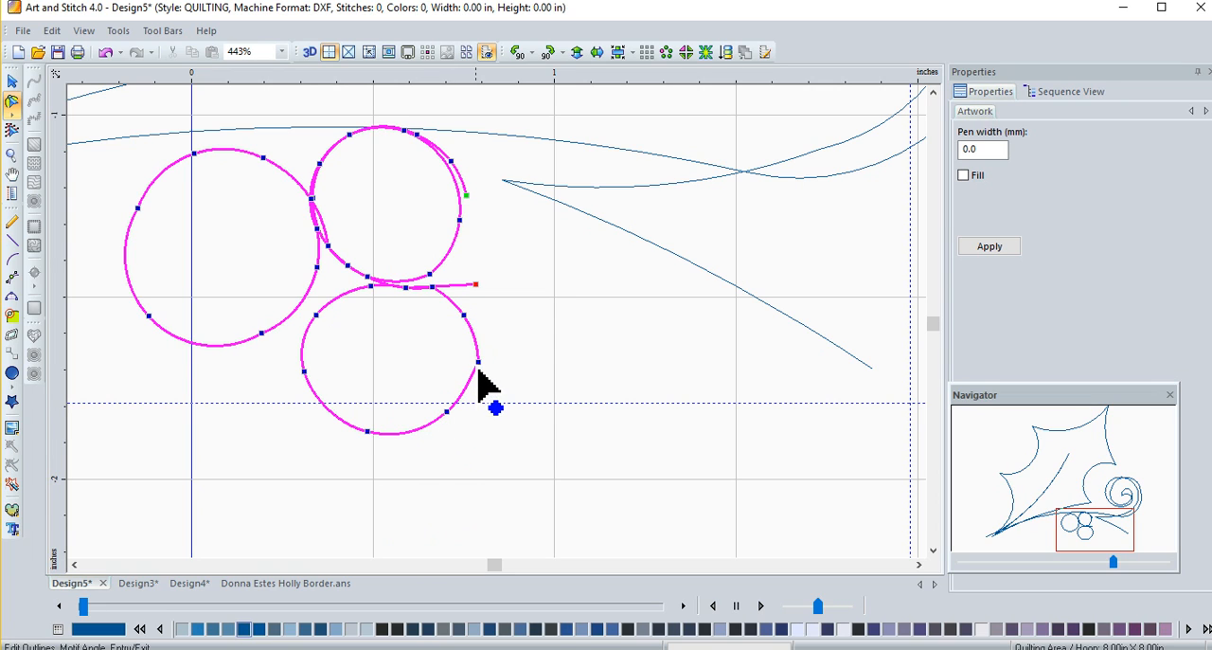
Switch to Design4 and select the leaf outline node where its lines meet beside the berries
left_click(140, 586)
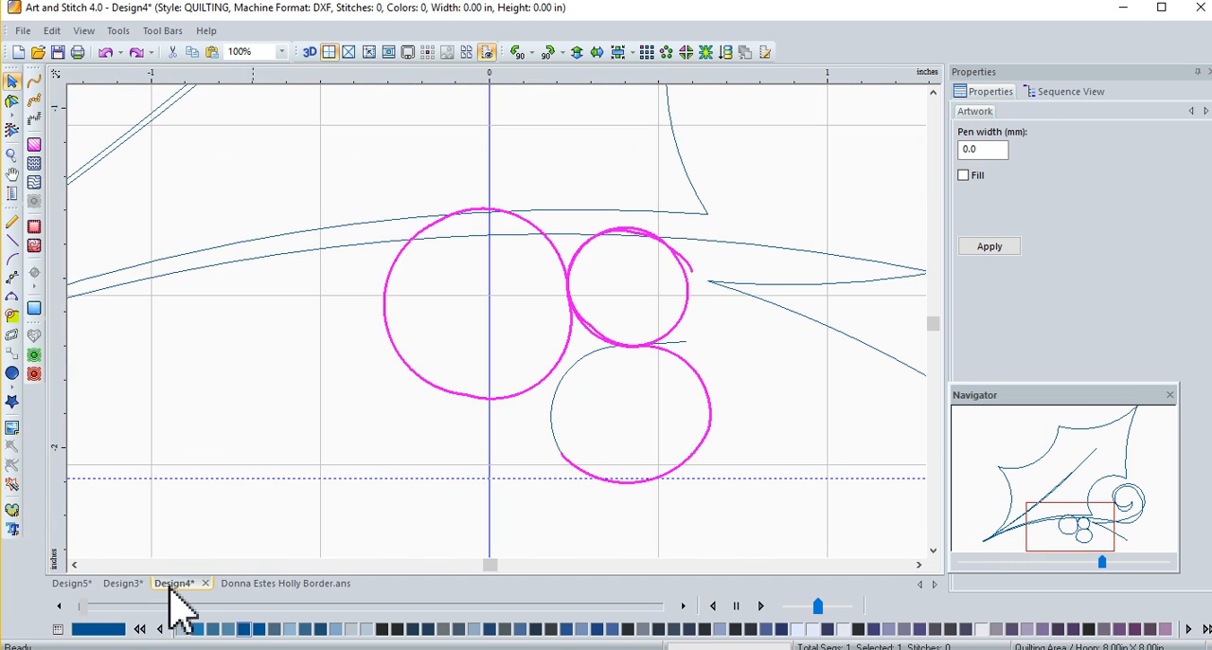
left_click(178, 583)
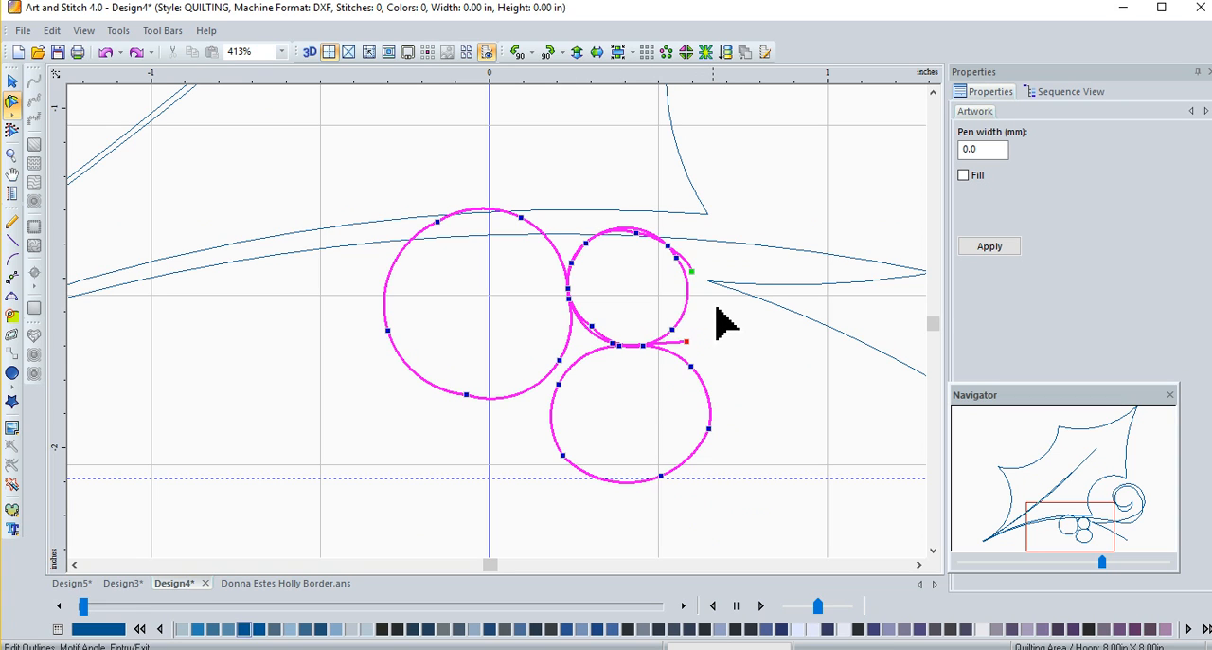
left_click(720, 278)
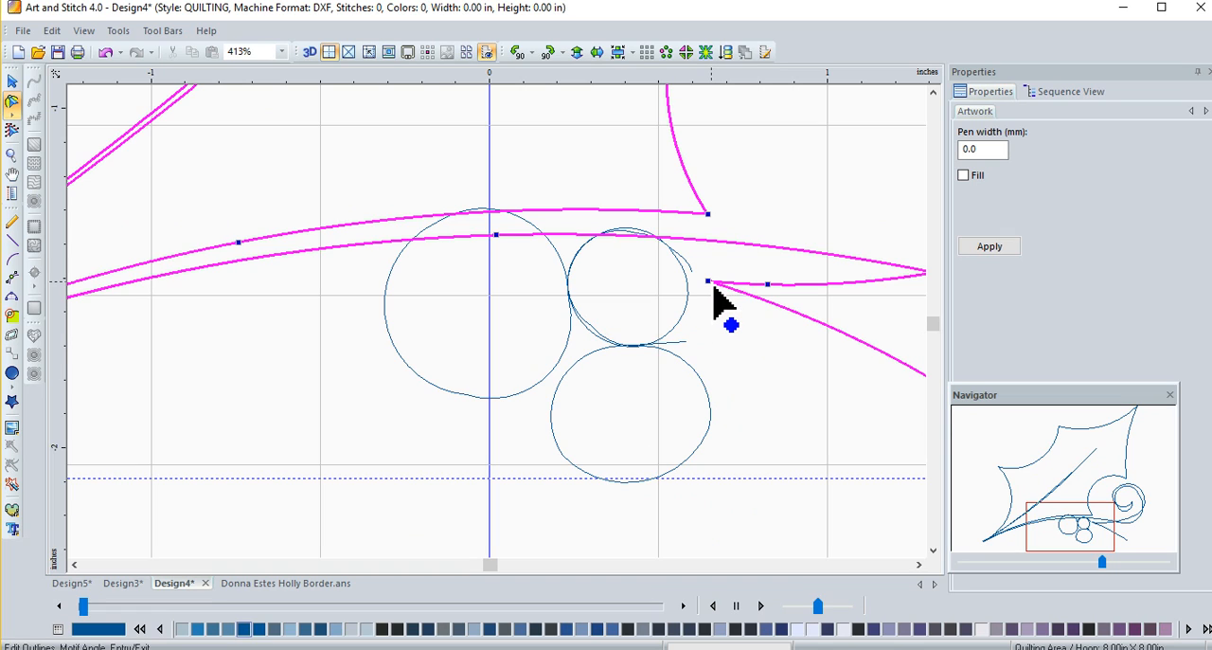
left_click(709, 282)
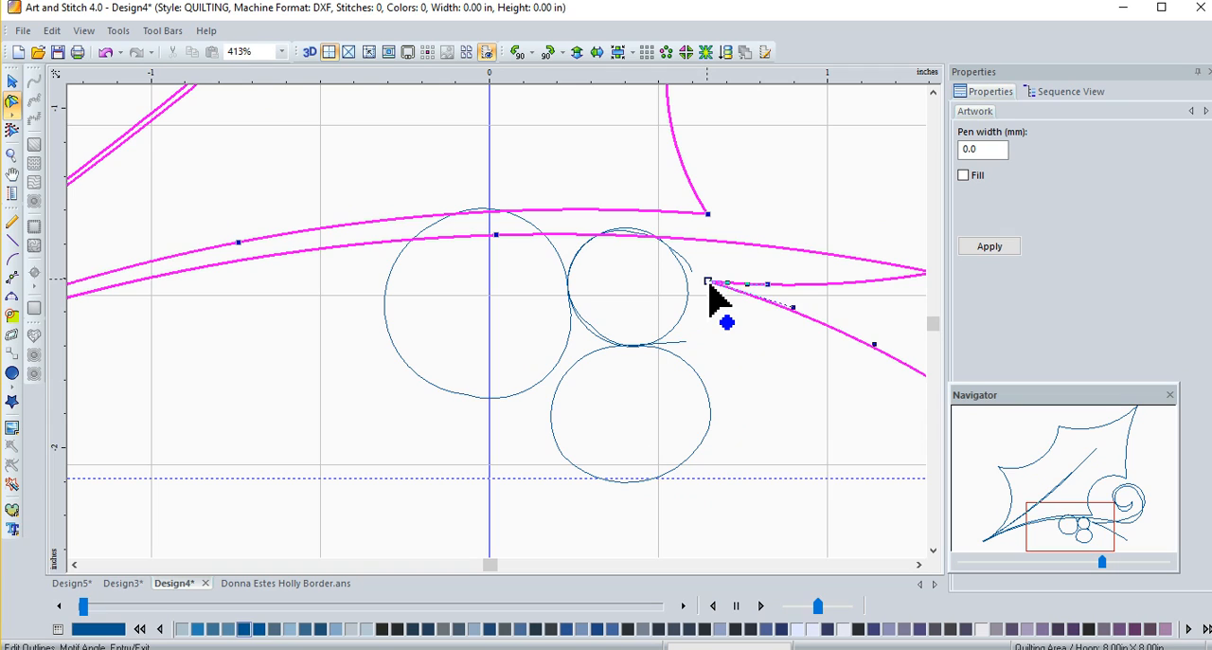
Split the outline at the junction point and move the new end point up to reshape the join
right_click(710, 284)
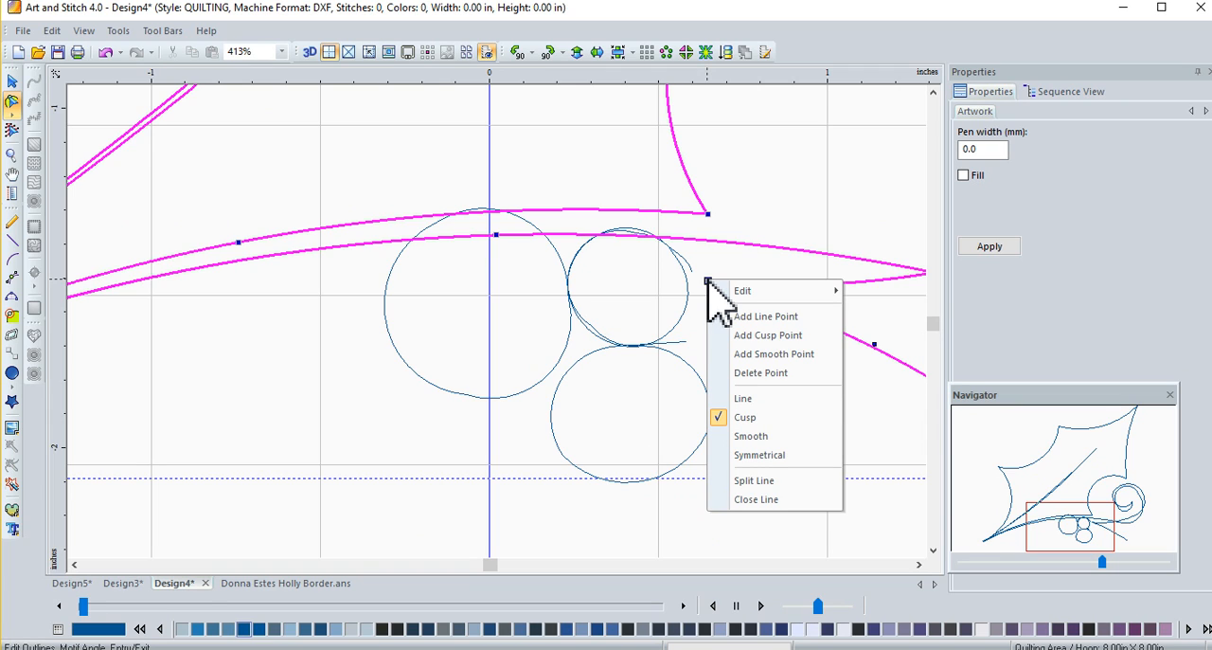
left_click(755, 483)
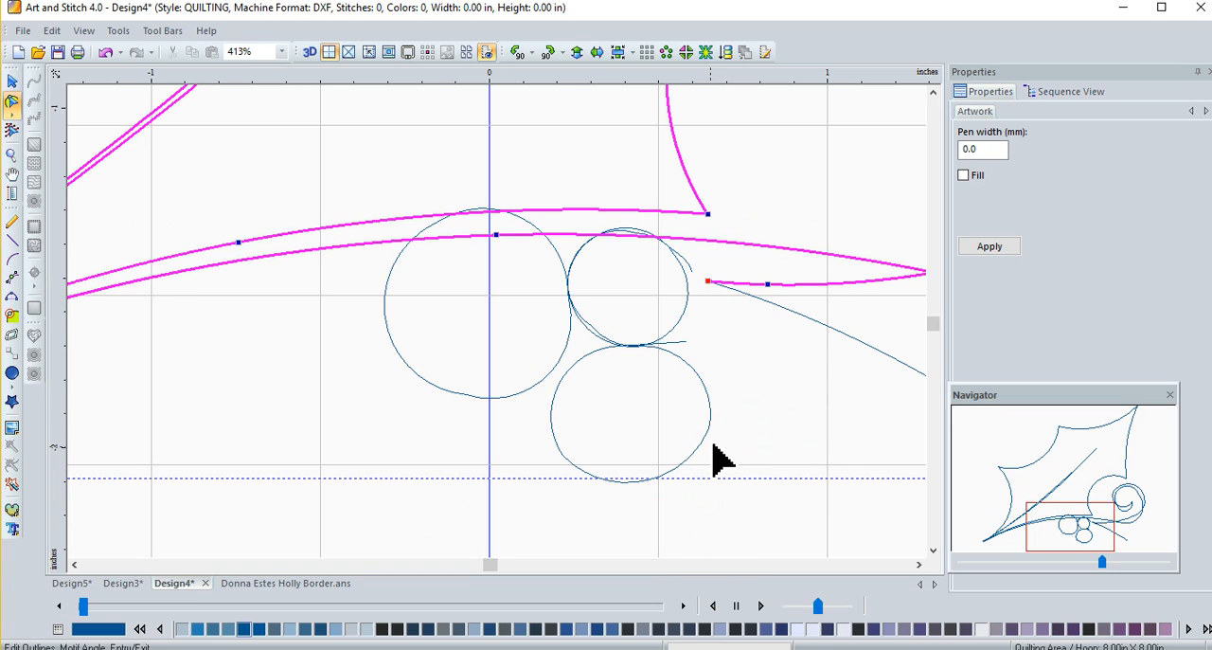
left_click(709, 281)
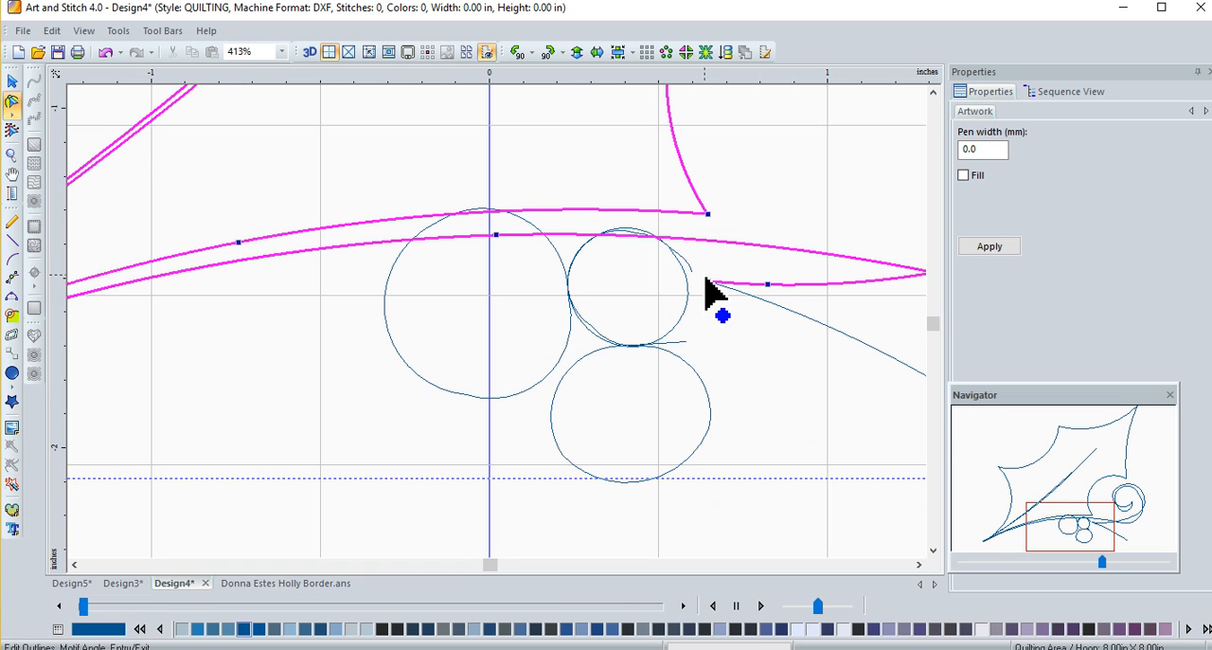
left_click(709, 282)
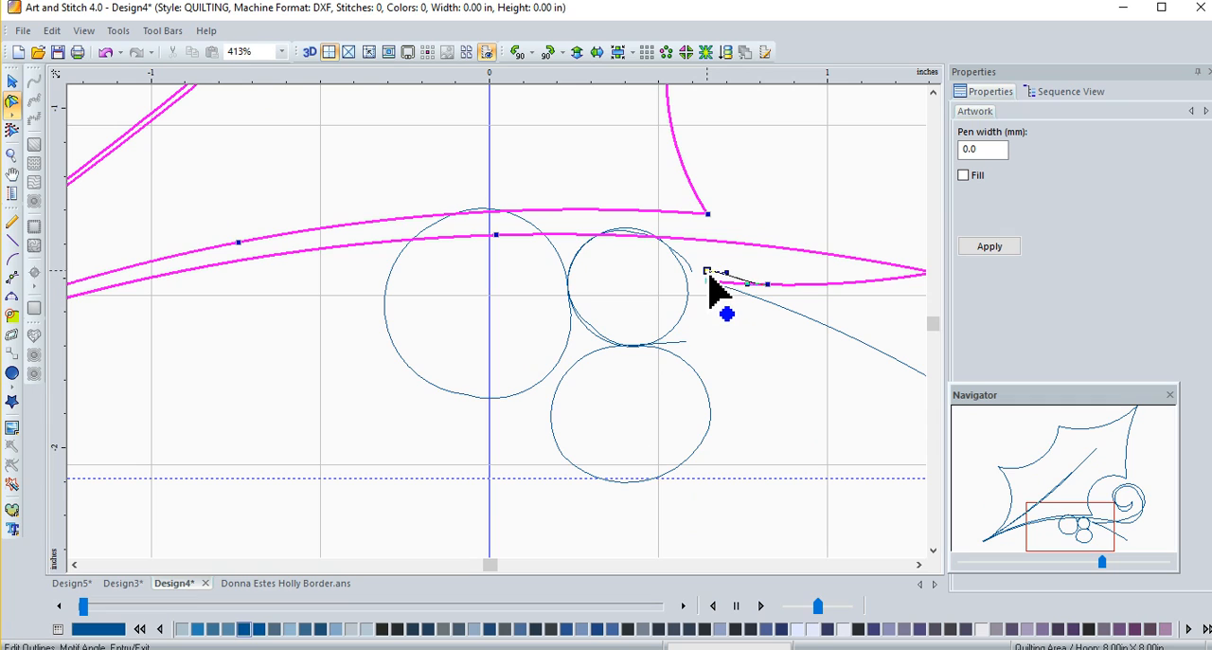
left_click_drag(709, 282, 707, 271)
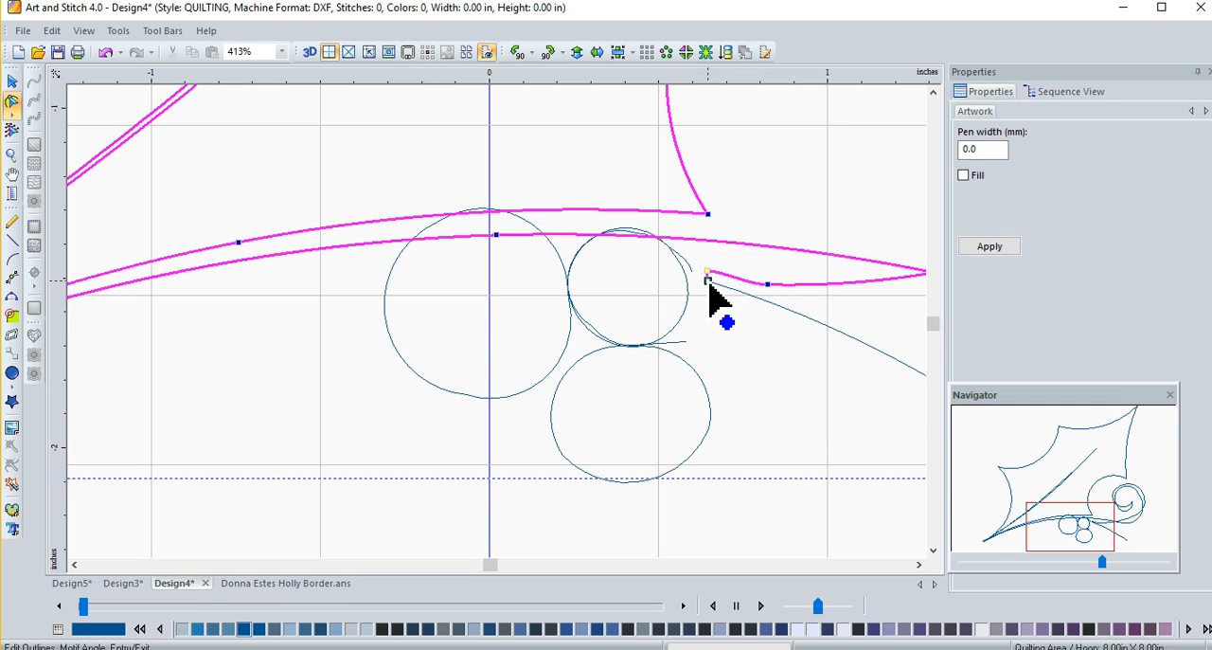
left_click(702, 272)
Pull the lower stem curve's start down to the berry's base and stretch the middle berry toward the upper stem end
left_click(712, 299)
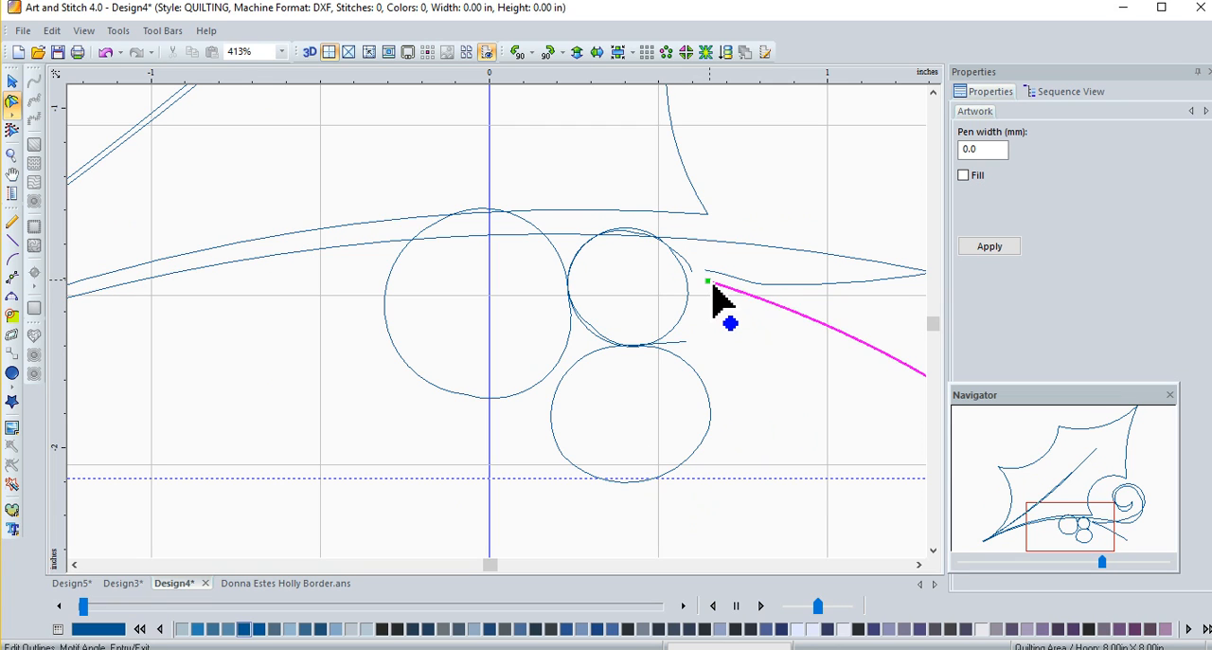
left_click_drag(710, 282, 707, 368)
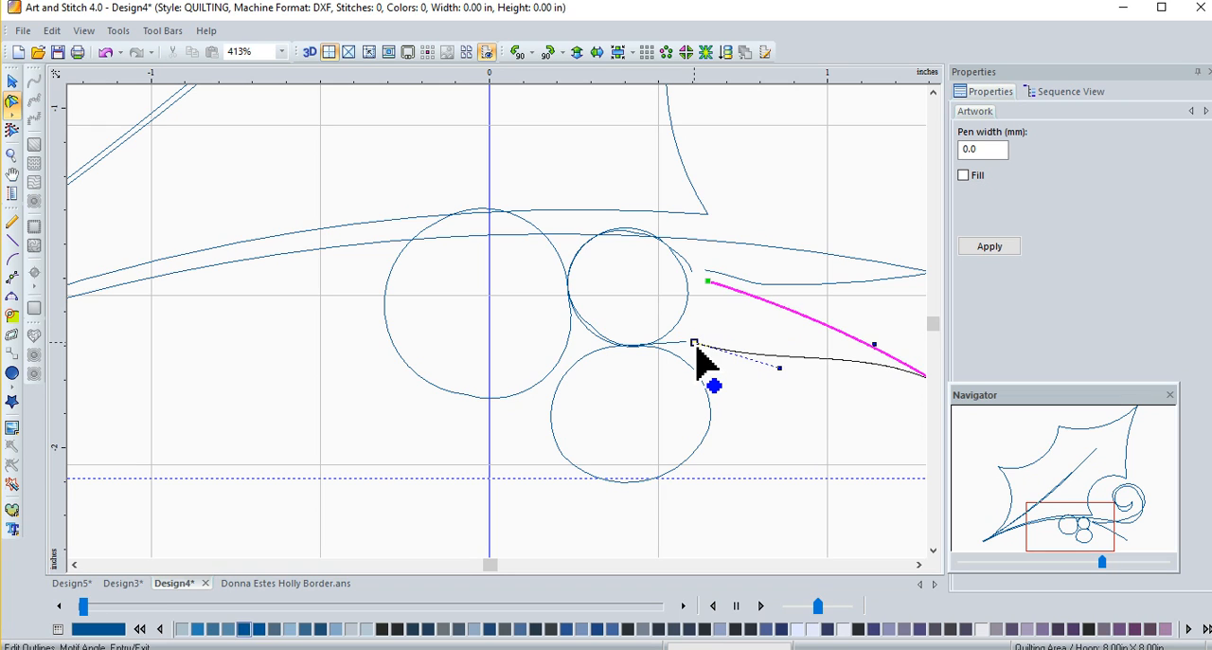
left_click(700, 364)
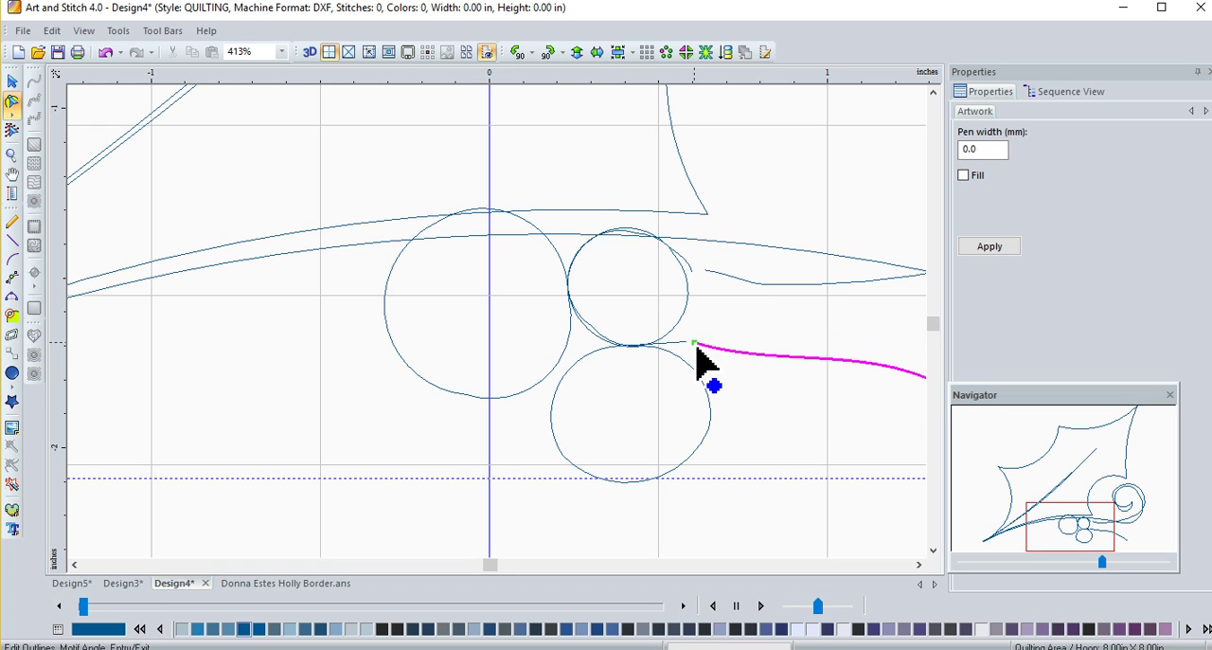
left_click(696, 284)
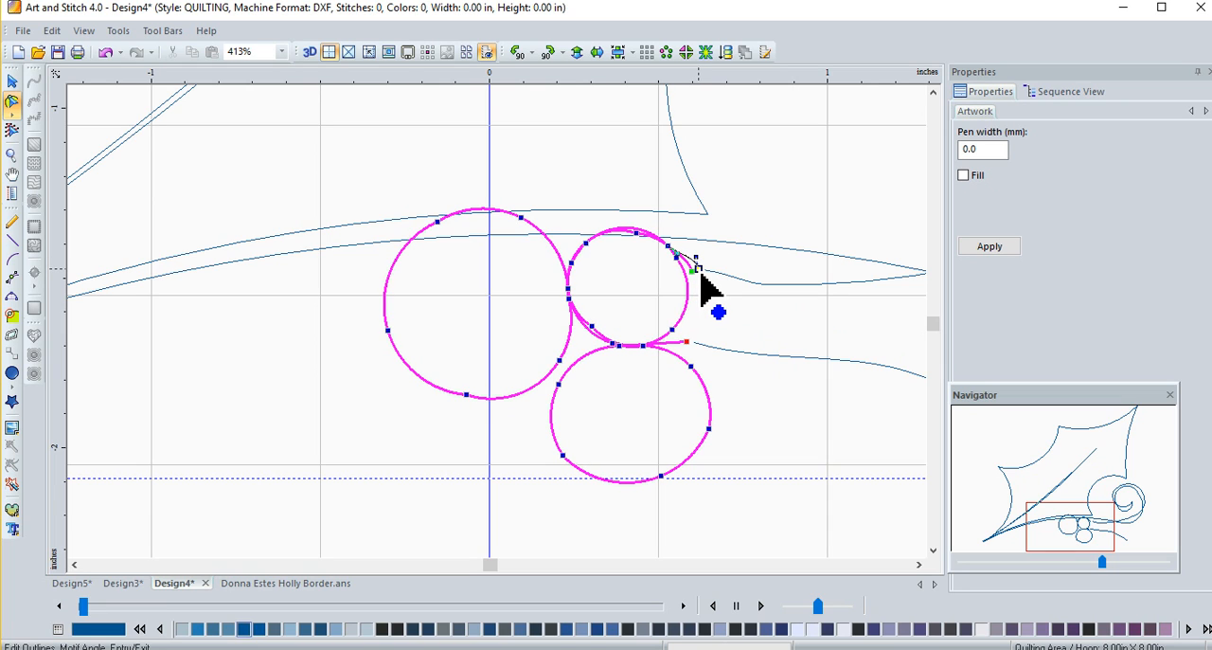
left_click_drag(690, 261, 701, 269)
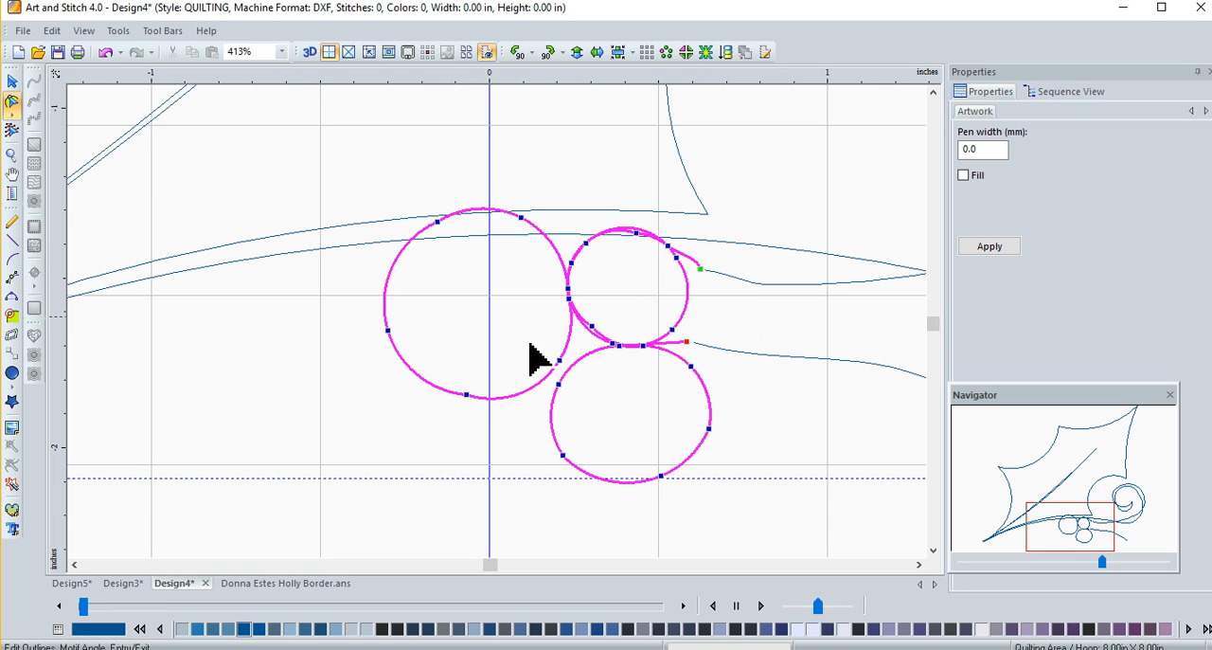
left_click(13, 373)
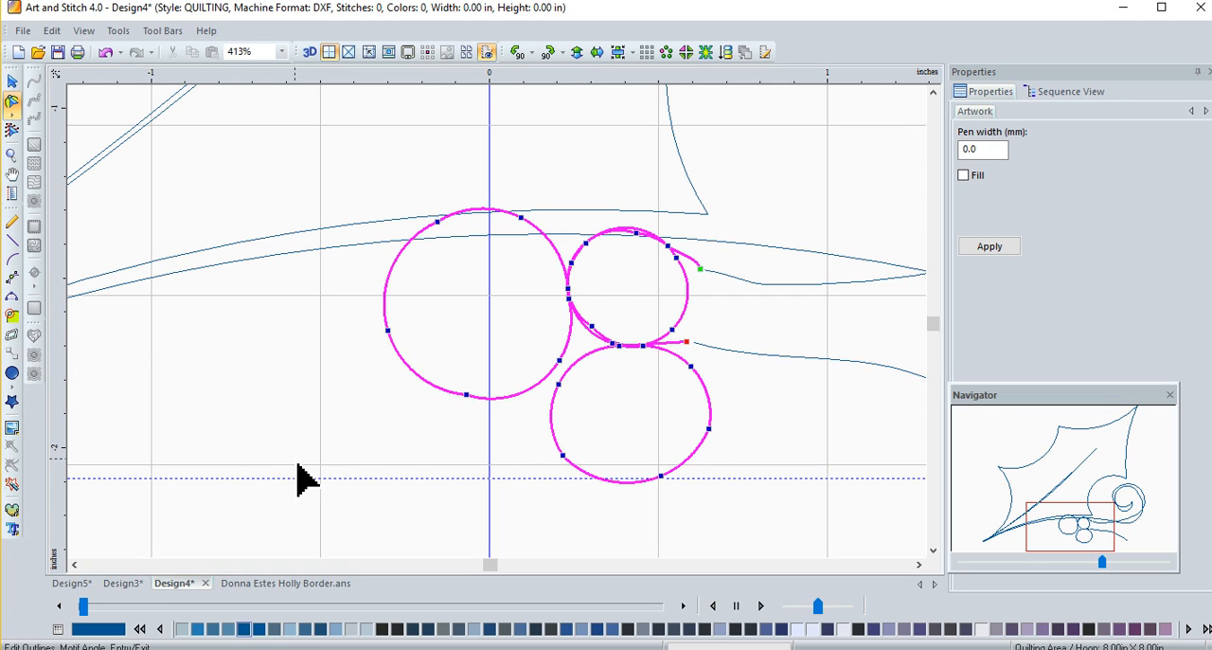
scroll(303, 478, "down", 3)
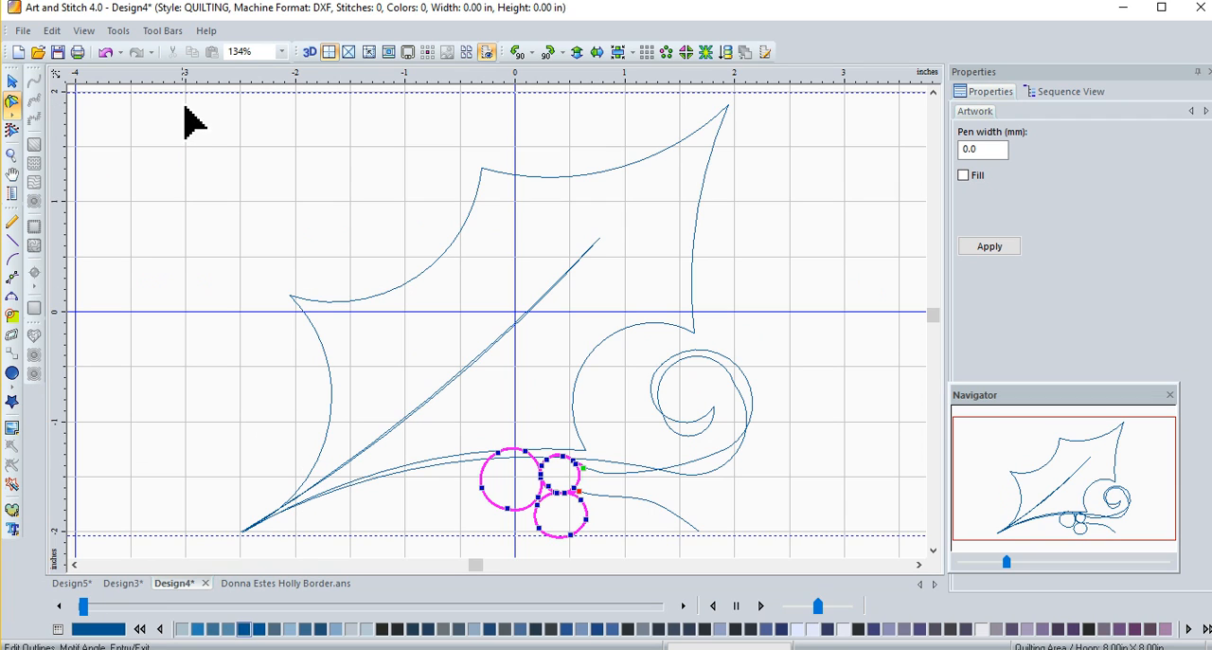
Add a horizontal guide from the ruler along the top of the holly design
left_click(12, 81)
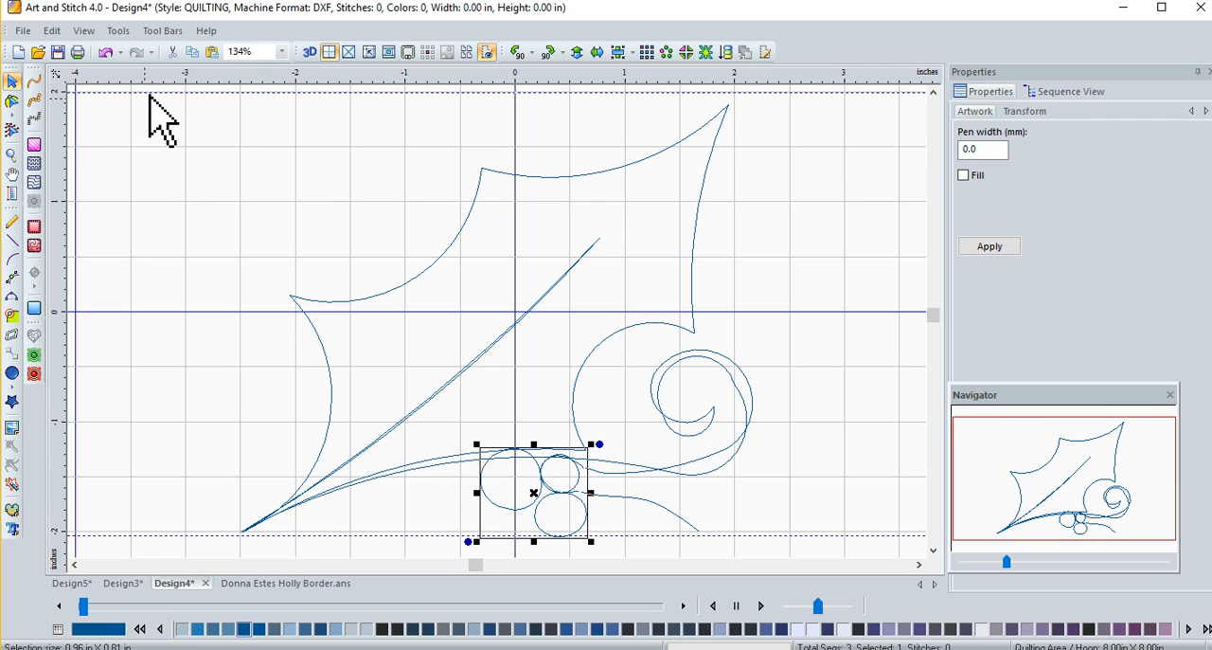
left_click_drag(156, 92, 568, 459)
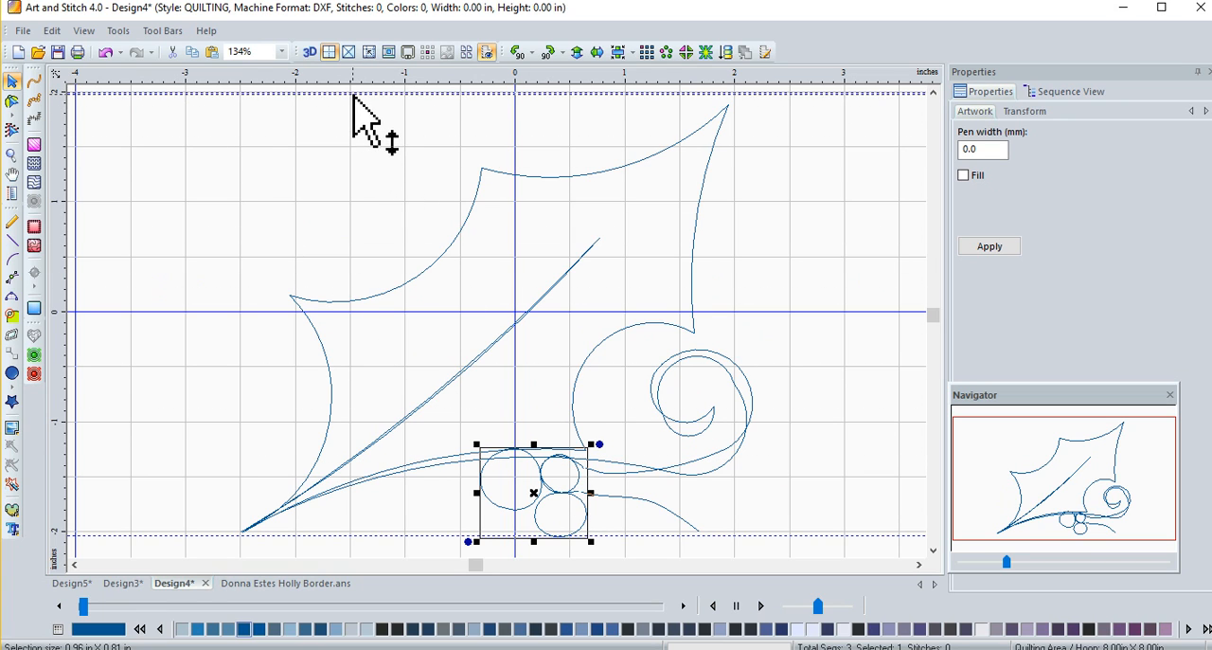
left_click(197, 119)
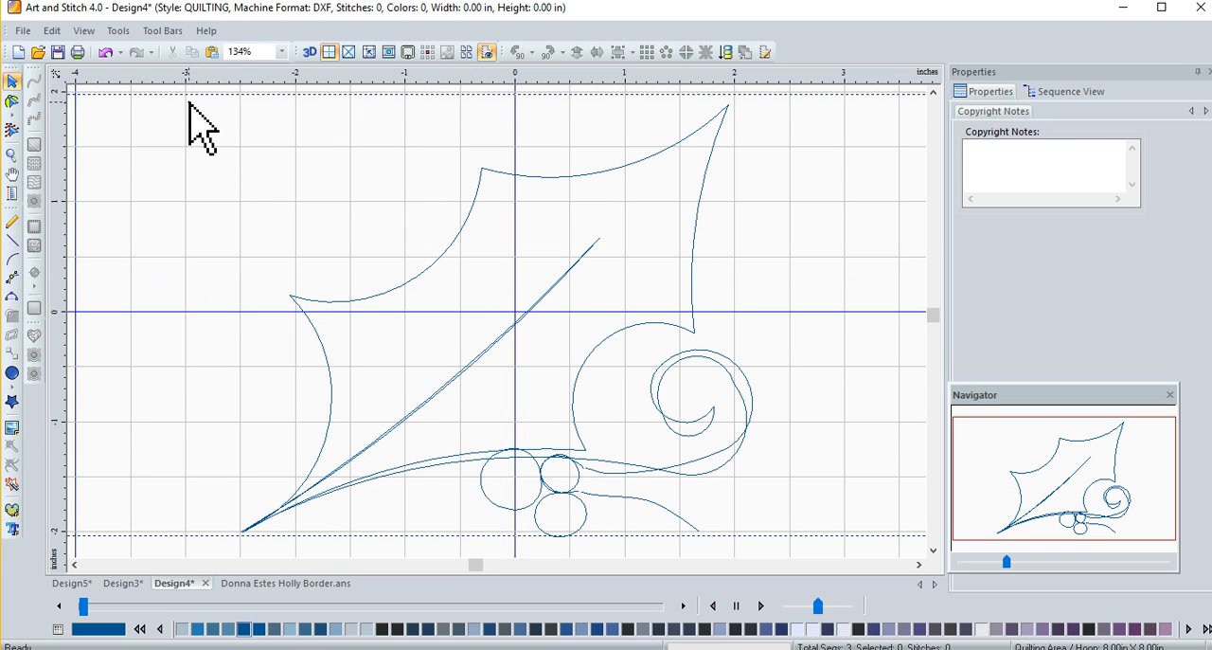
Marquee-select all the holly artwork and connect it into one object, about 4.65 by 3.93 inches
mouse_move(192, 106)
left_mouse_down()
mouse_move(739, 544)
mouse_move(820, 554)
left_mouse_up()
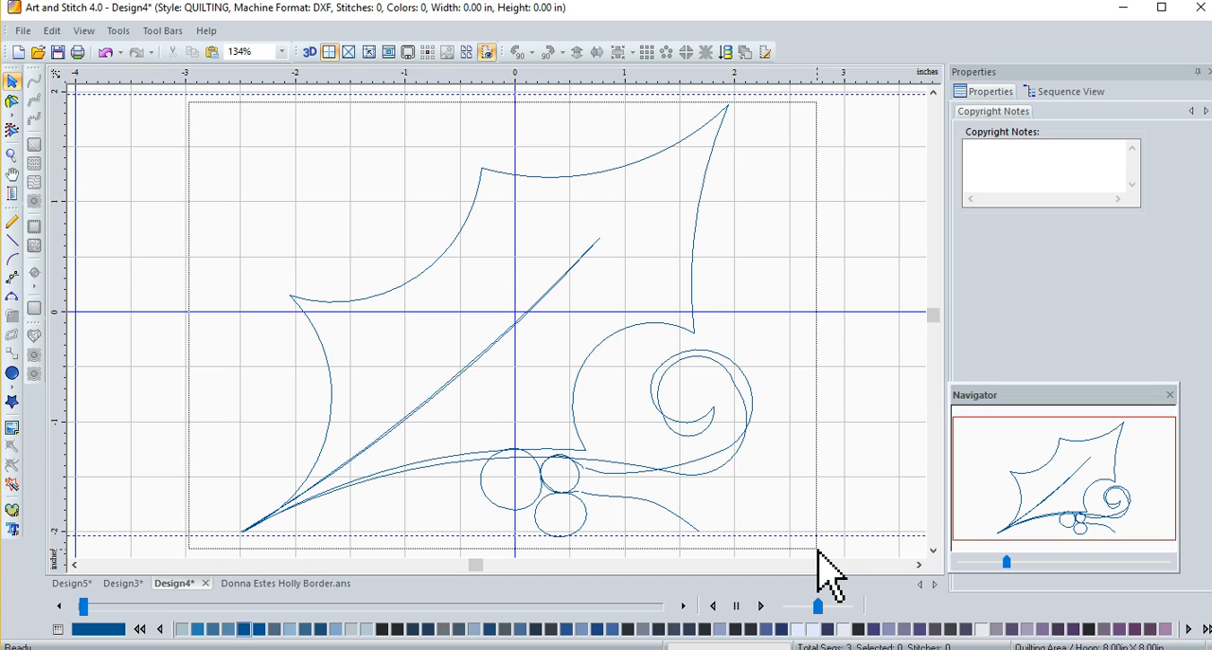
left_click_drag(819, 554, 819, 554)
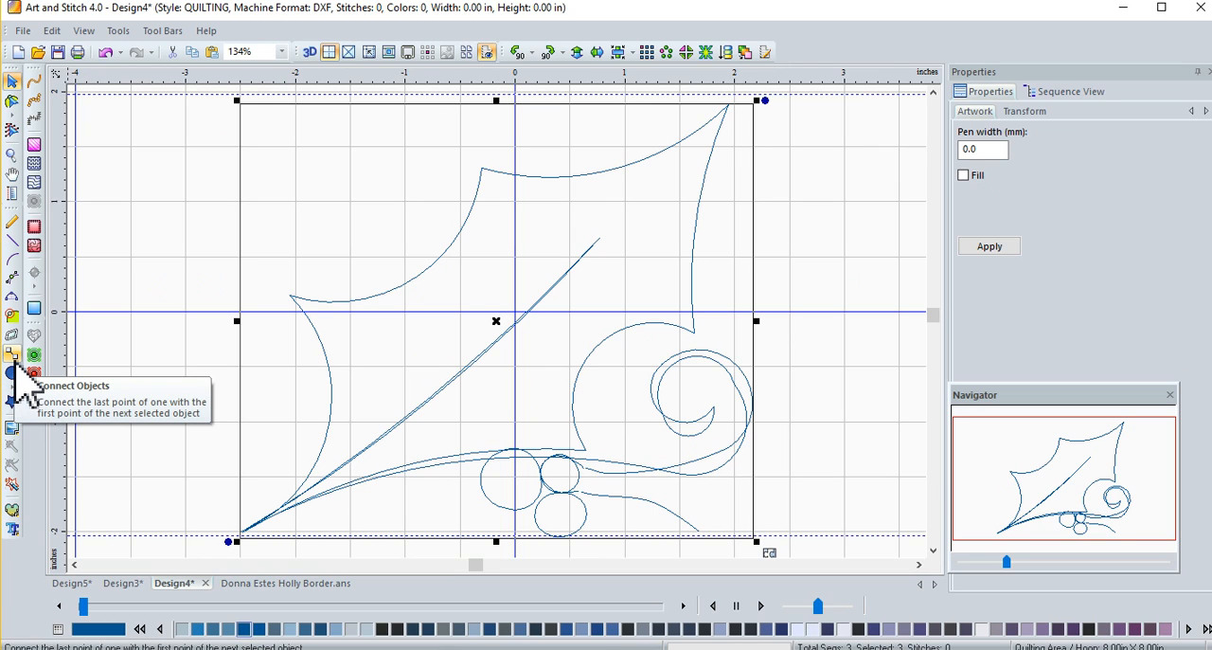
left_click(13, 371)
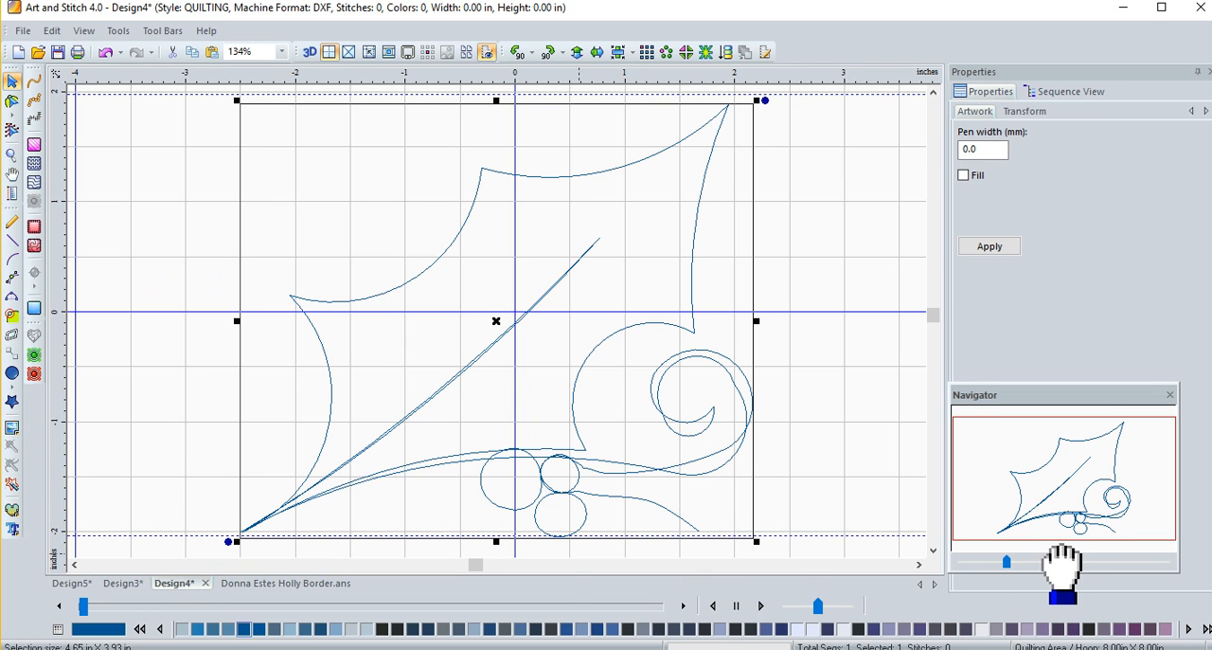
left_click(1011, 563)
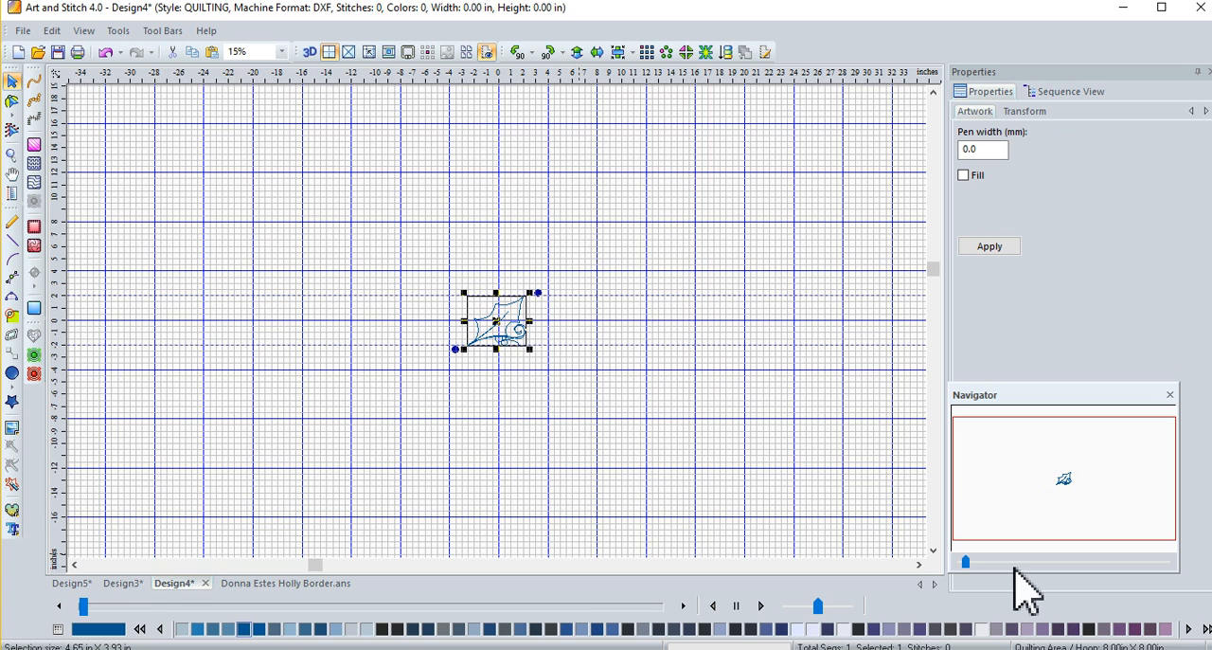
Zoom in with the Navigator and bring the berry cluster at the stem joins into view
left_click_drag(966, 562, 1056, 563)
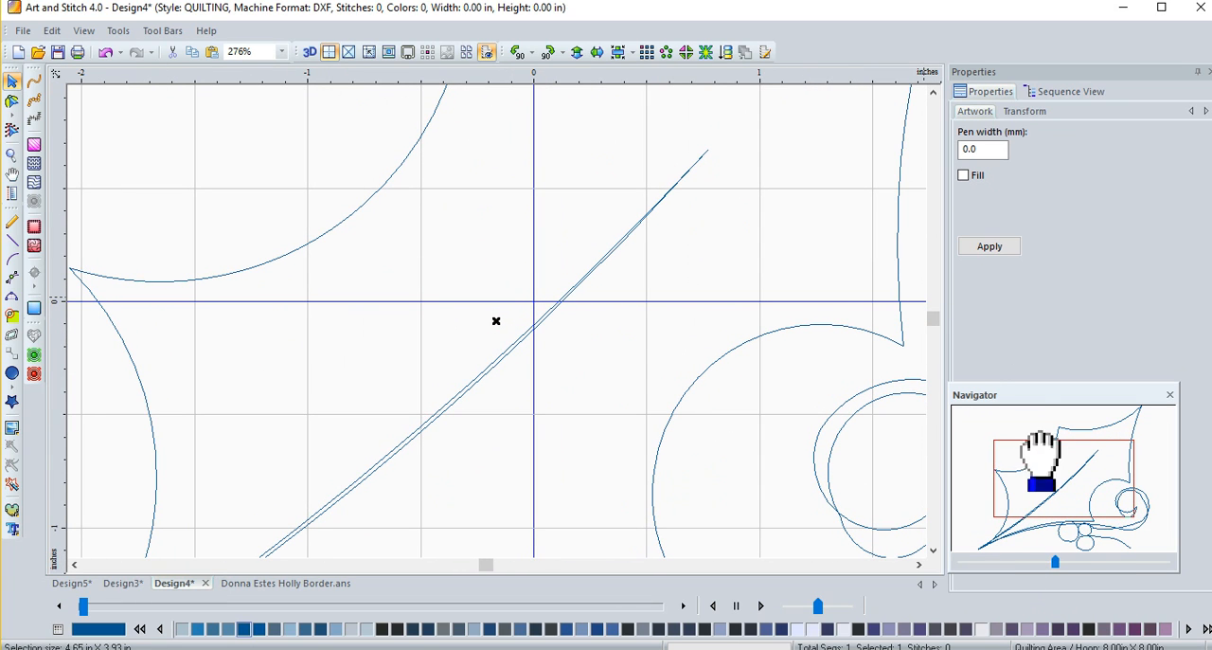
mouse_move(1065, 511)
left_mouse_down()
mouse_move(1066, 559)
mouse_move(1102, 563)
left_mouse_up()
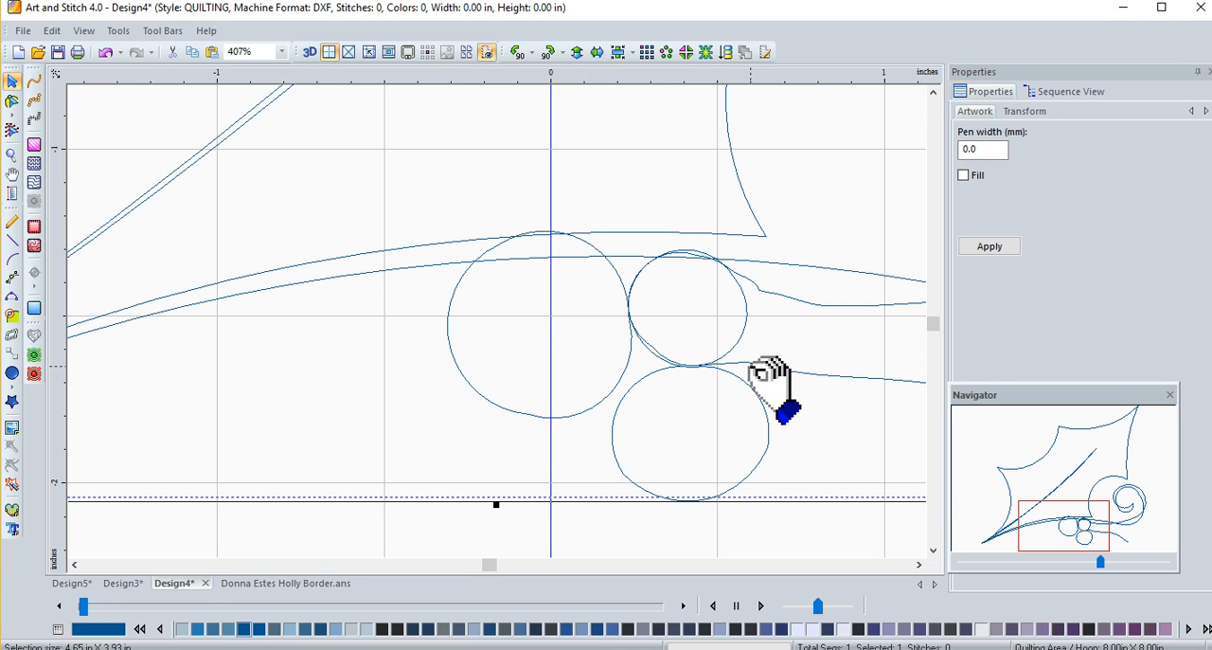
With Edit Outlines, move the join node up toward the upper stem and reselect the outline to show its nodes
left_click(13, 100)
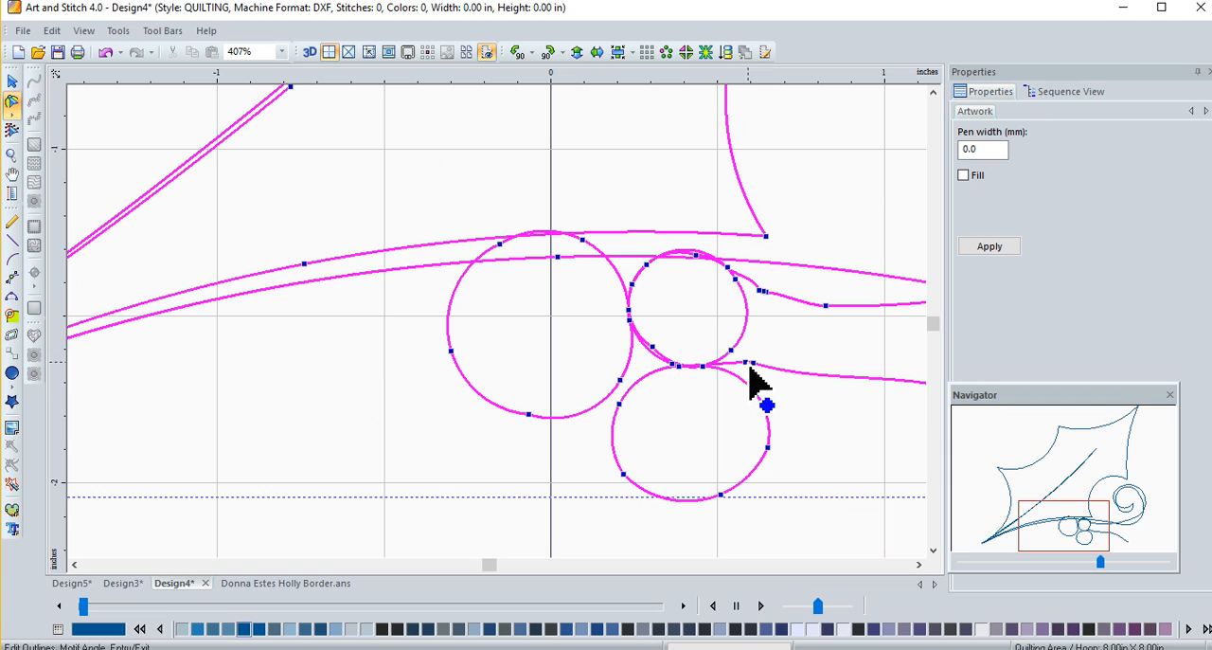
left_click_drag(748, 363, 755, 338)
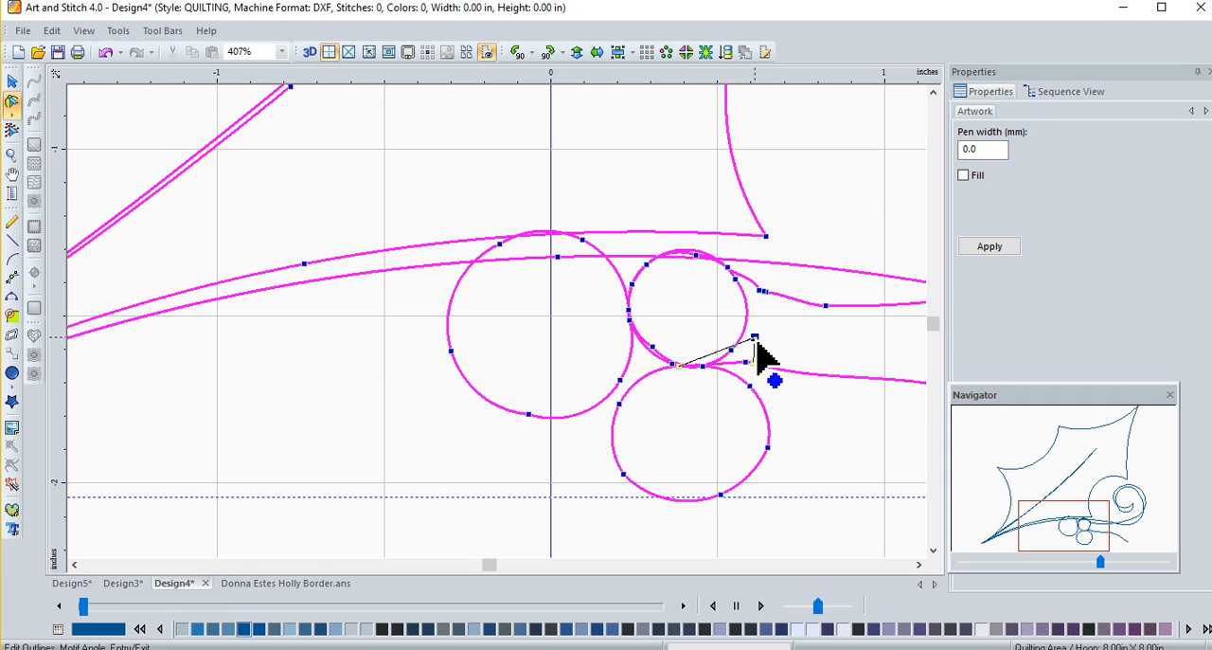
left_click(755, 357)
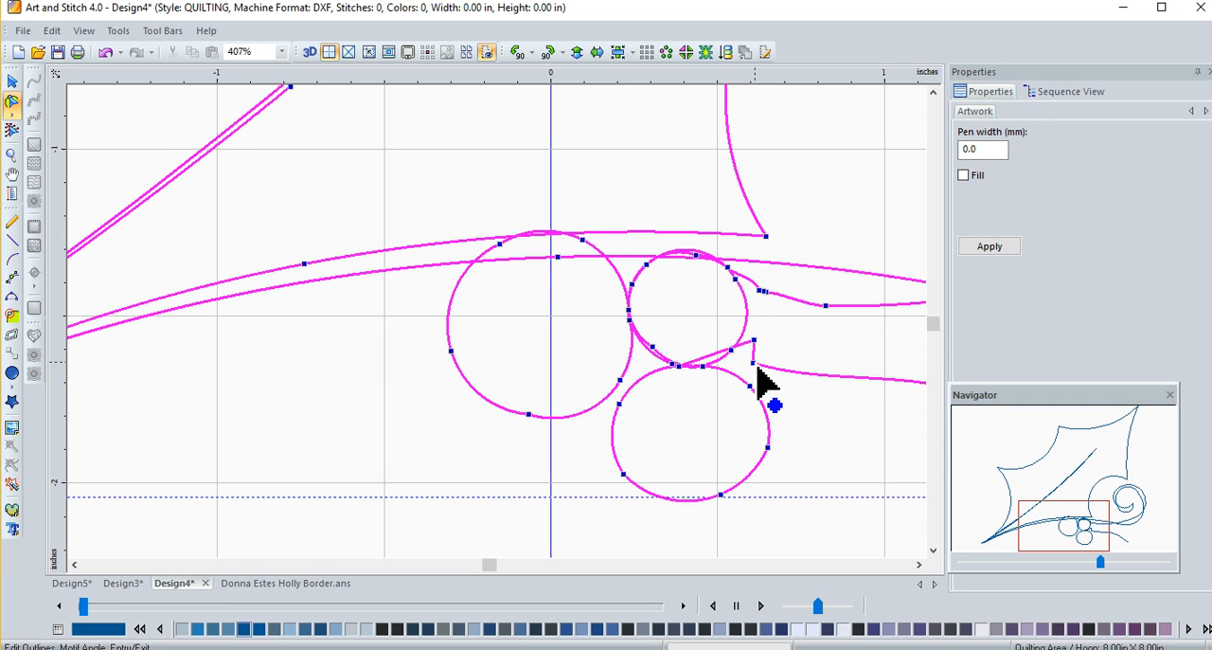
left_click_drag(774, 379, 767, 355)
left_click(767, 358)
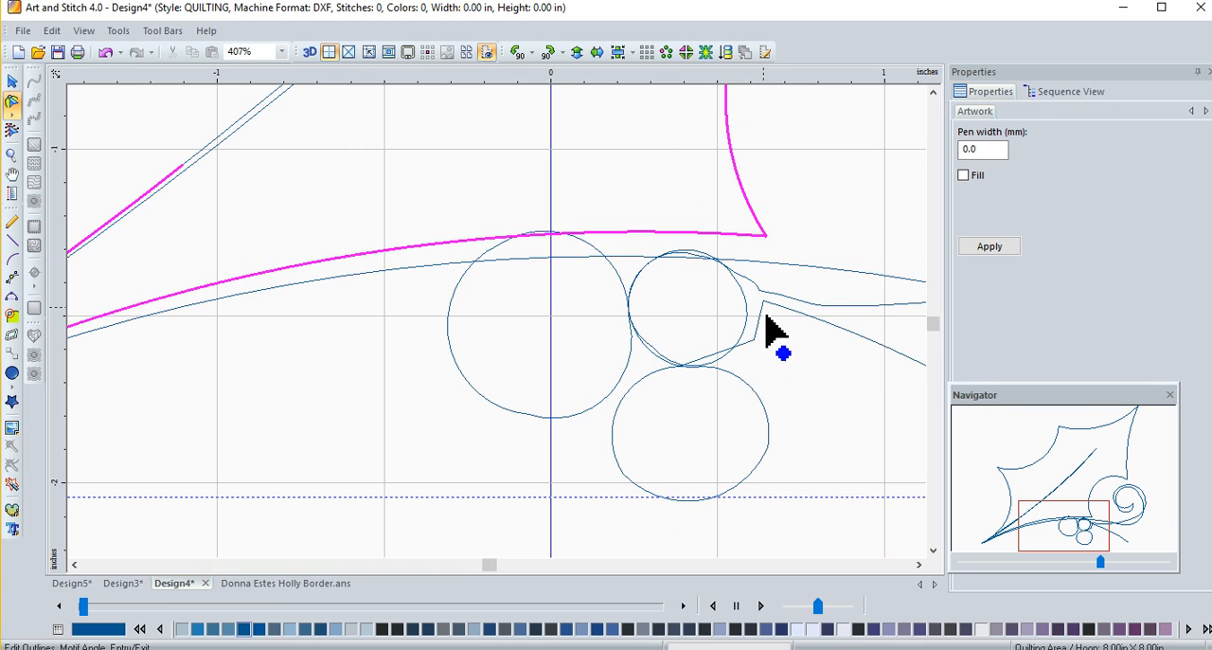
left_click(767, 358)
left_click(767, 358)
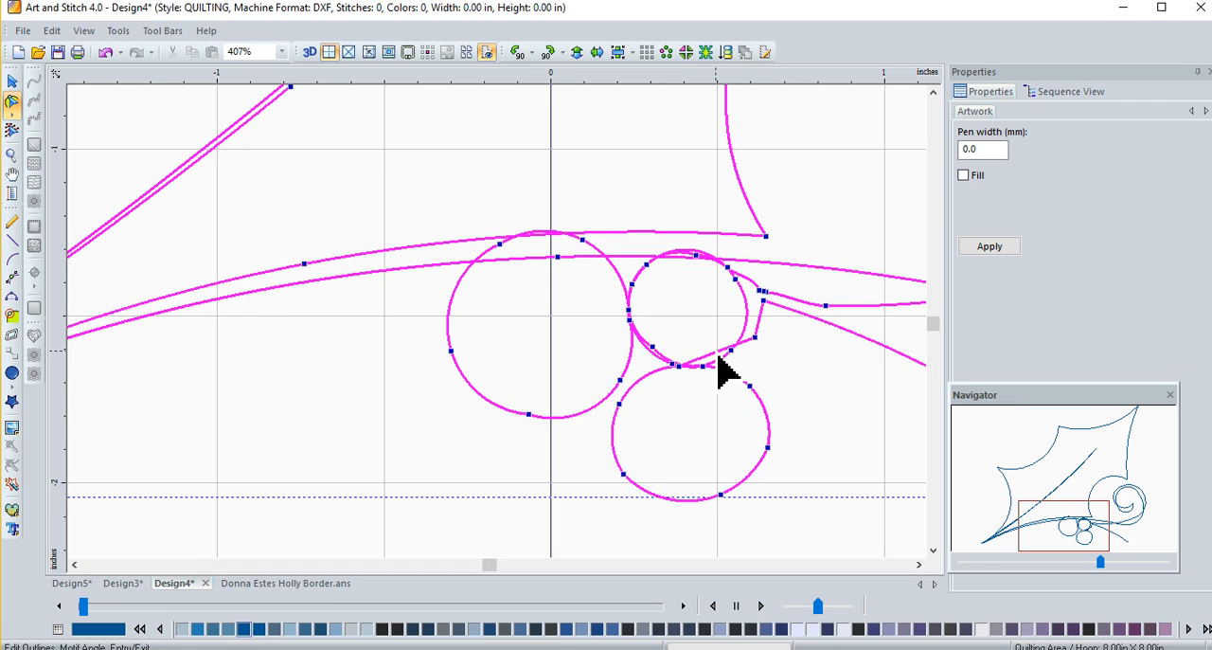
Nudge the node at the upper end of the berry join up-left and select the control point beside it
left_click(693, 386)
left_click(675, 366)
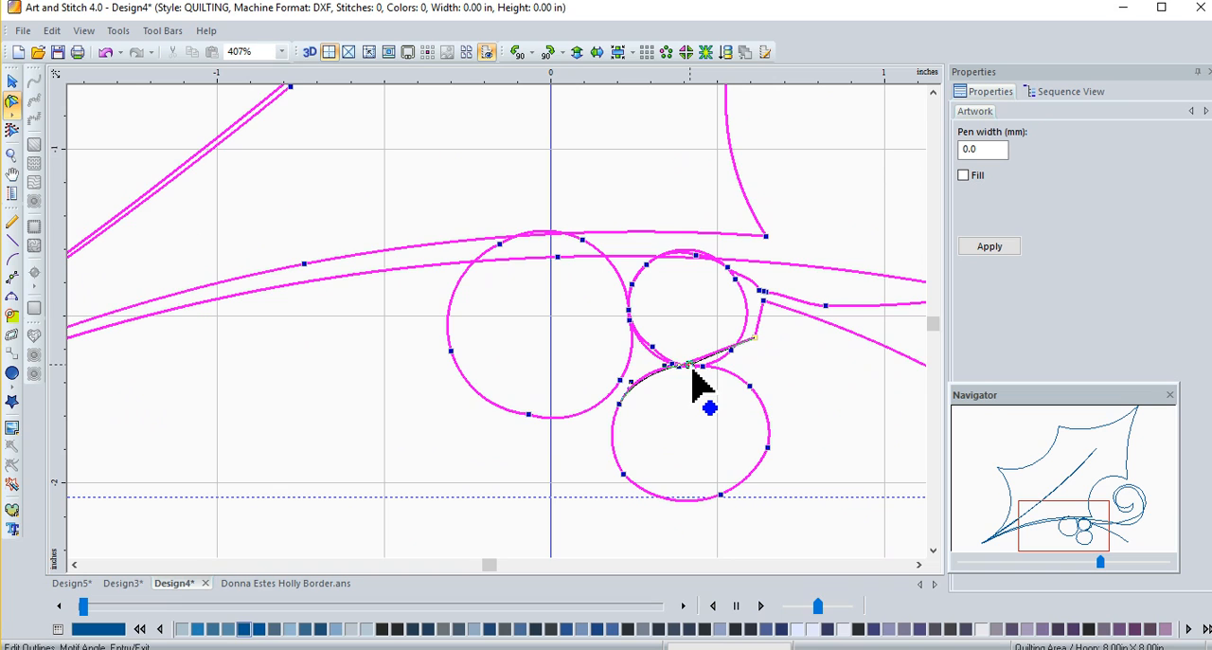
left_click(696, 381)
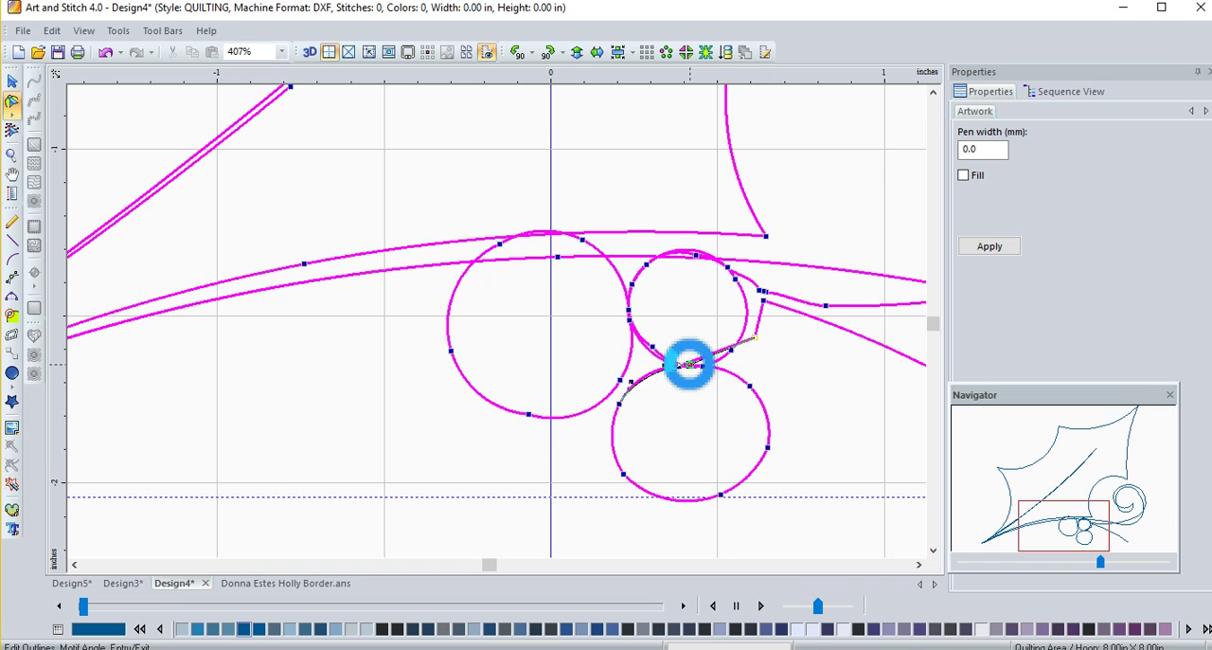
left_click(758, 339)
left_click_drag(757, 339, 748, 329)
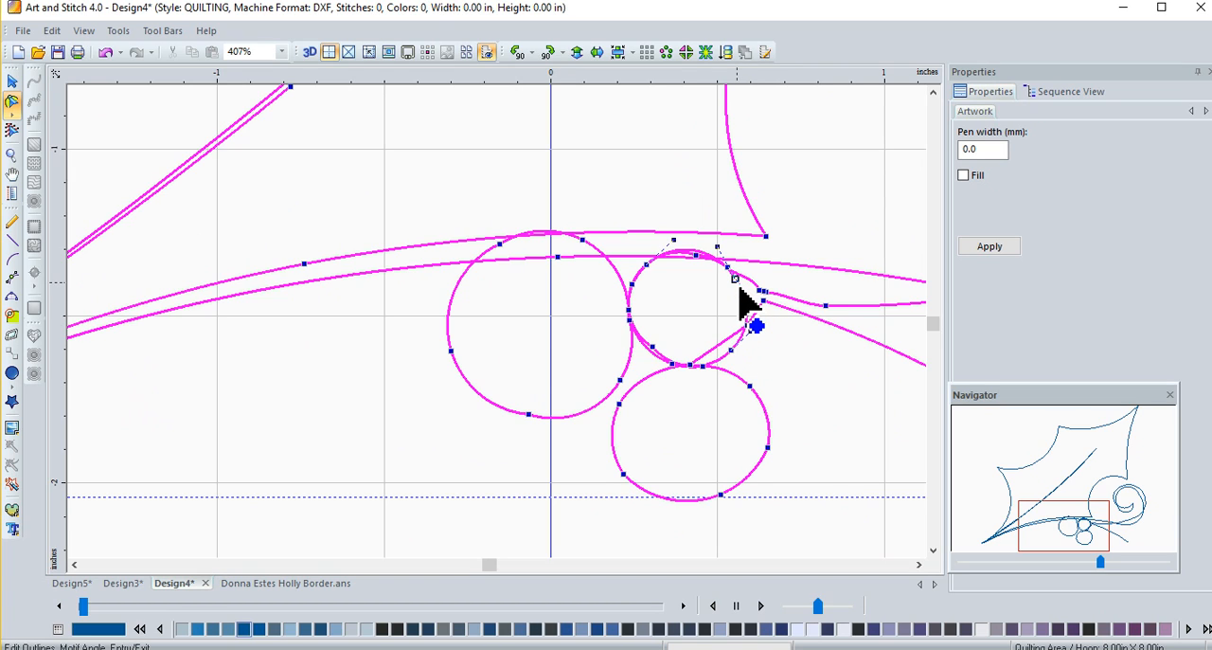
left_click(748, 301)
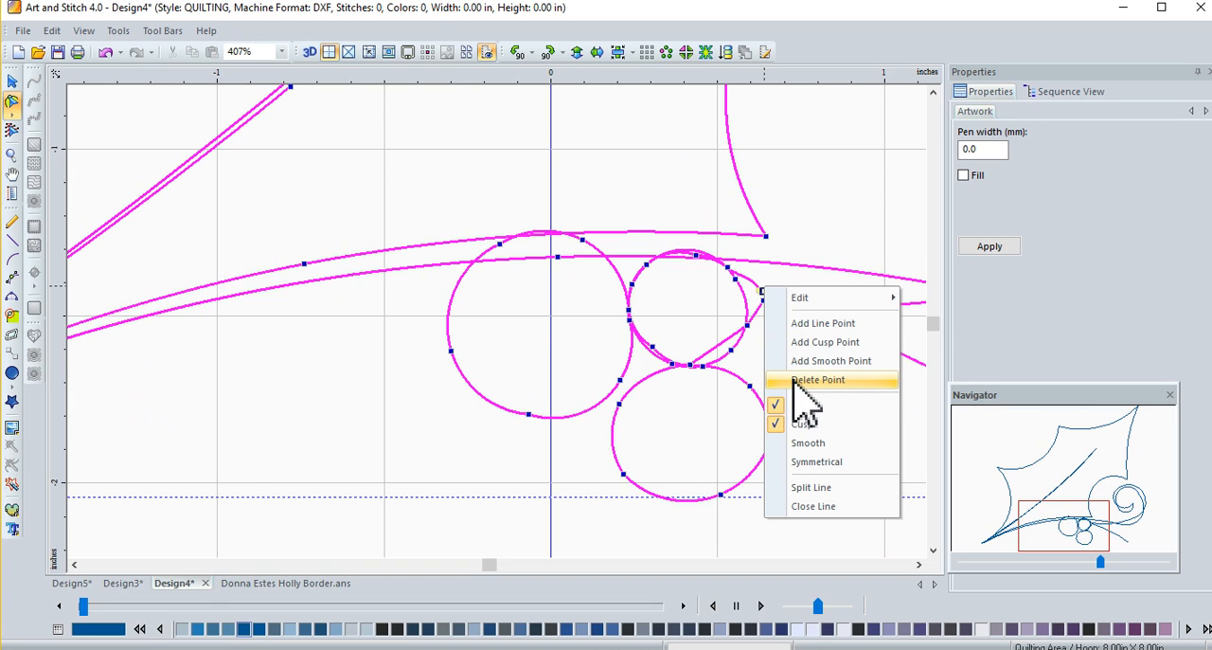
Delete the extra points where the diagonal line meets the stem curves inside the small berry
left_click(817, 380)
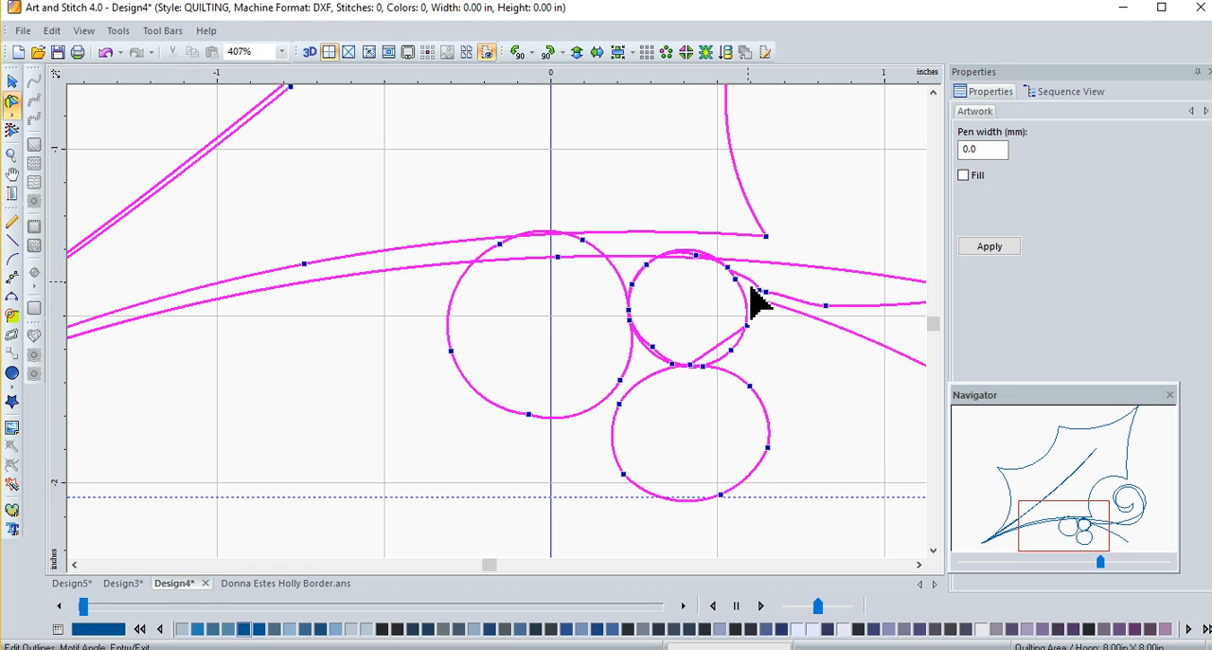
right_click(761, 289)
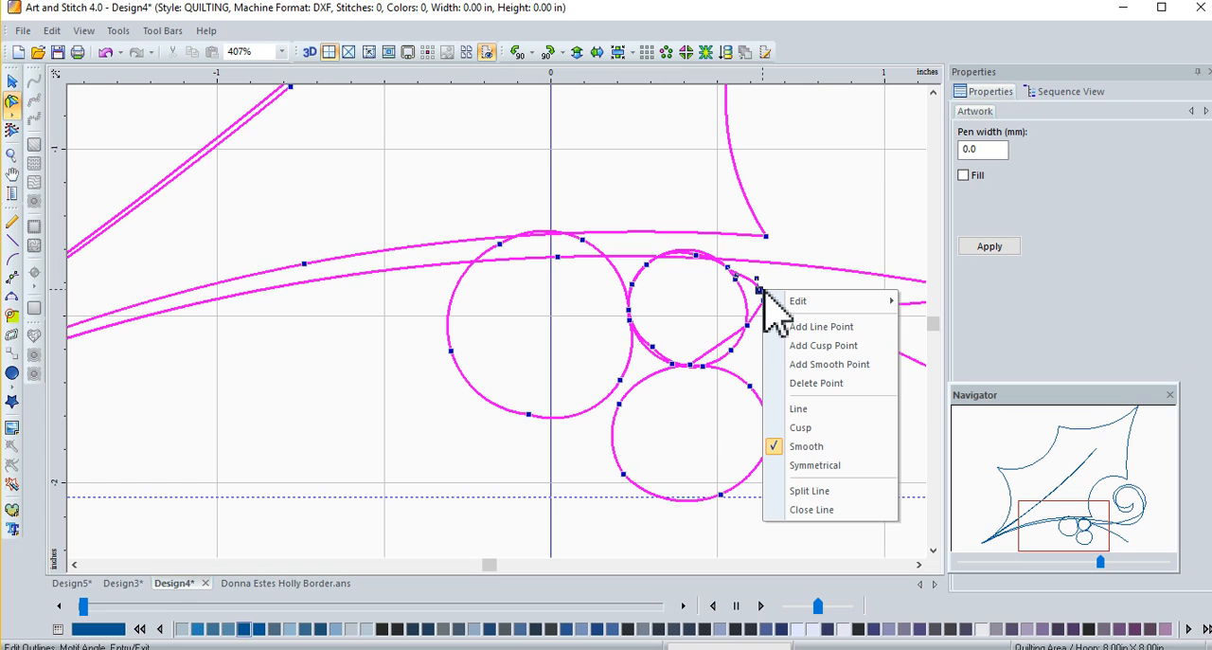
left_click(816, 382)
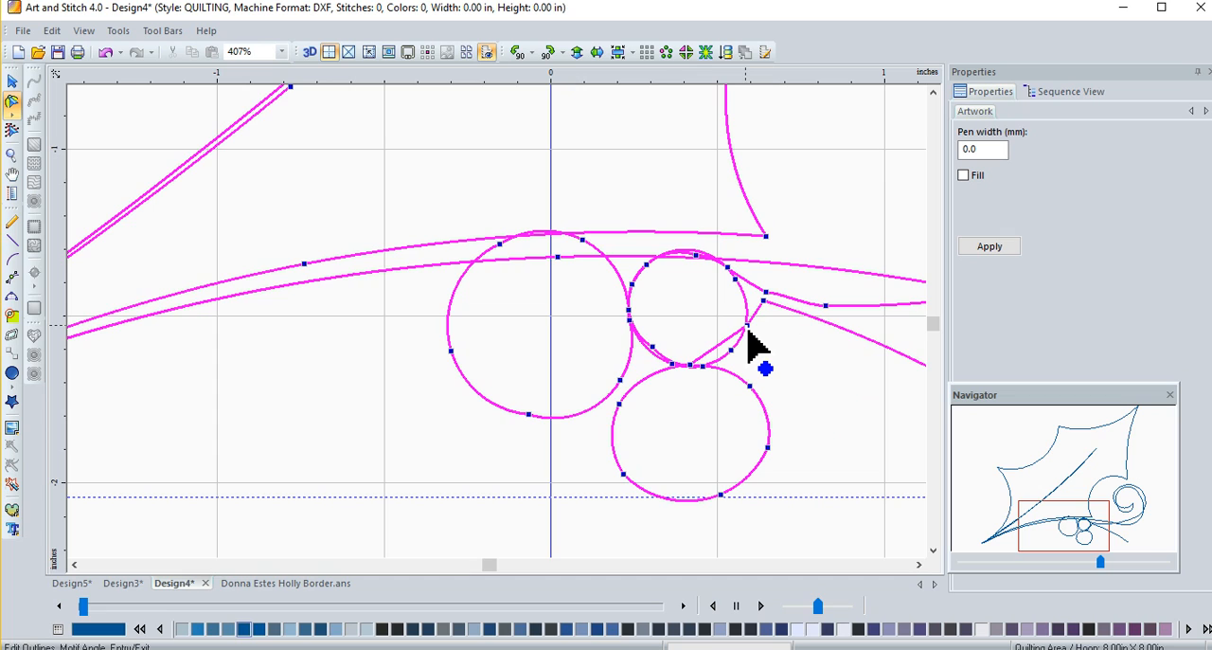
right_click(748, 326)
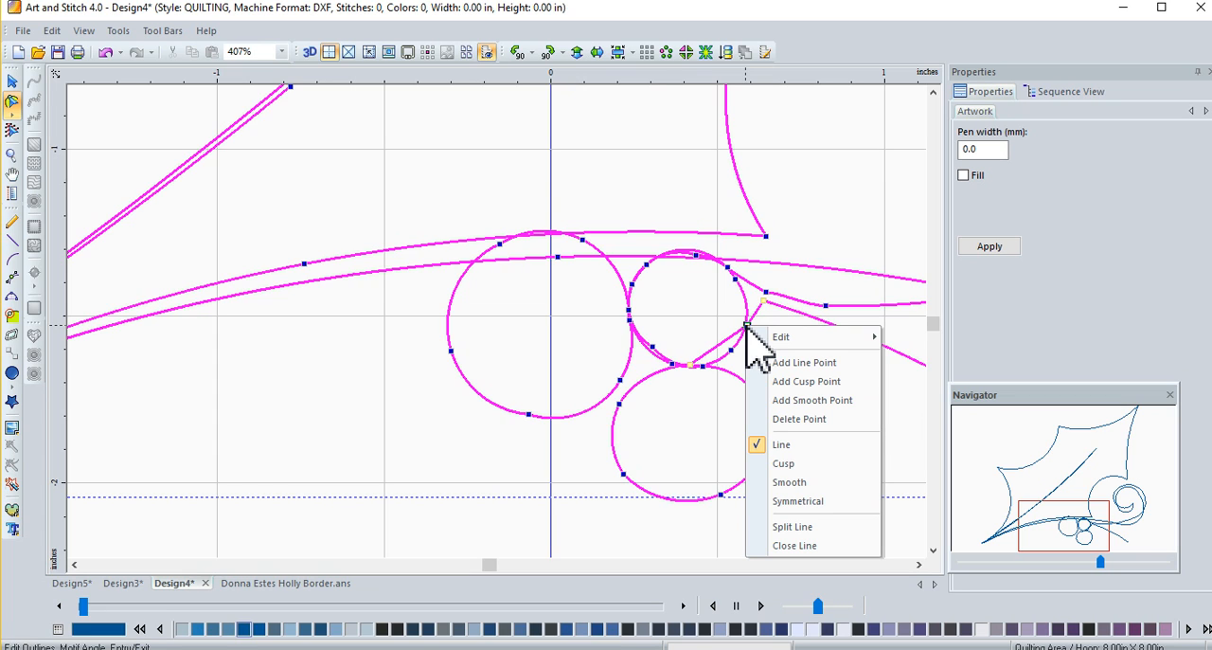
left_click(799, 418)
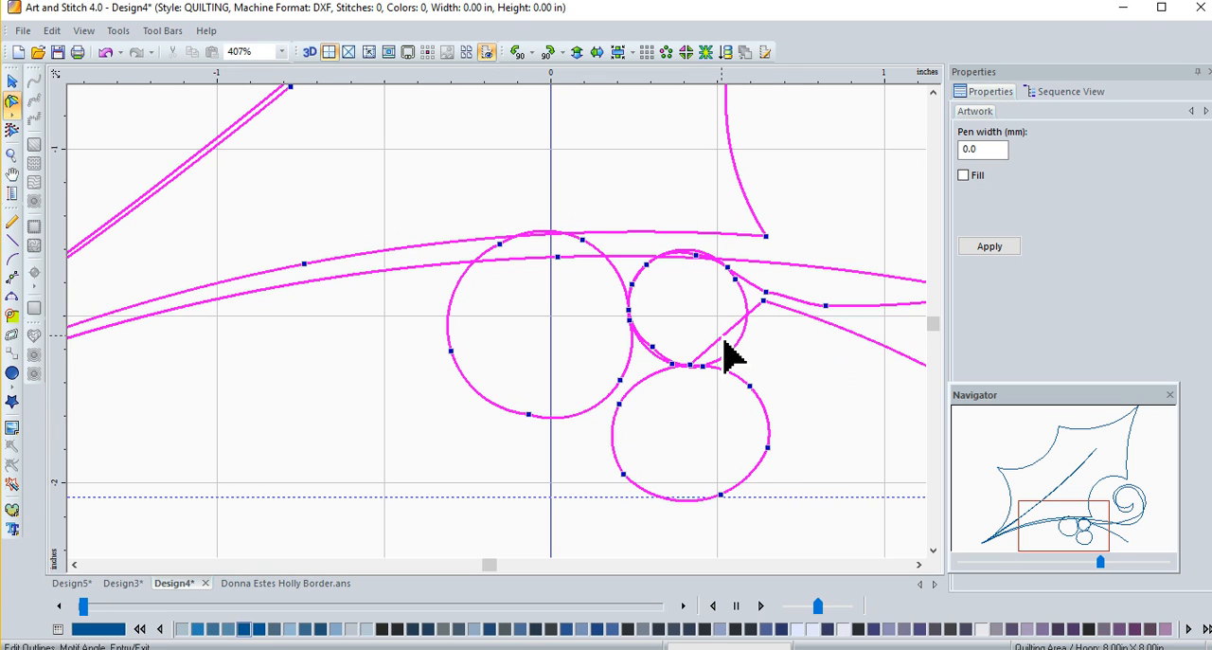
Add a point on the diagonal line and pull its end up-left onto the stem curves
left_click(728, 349)
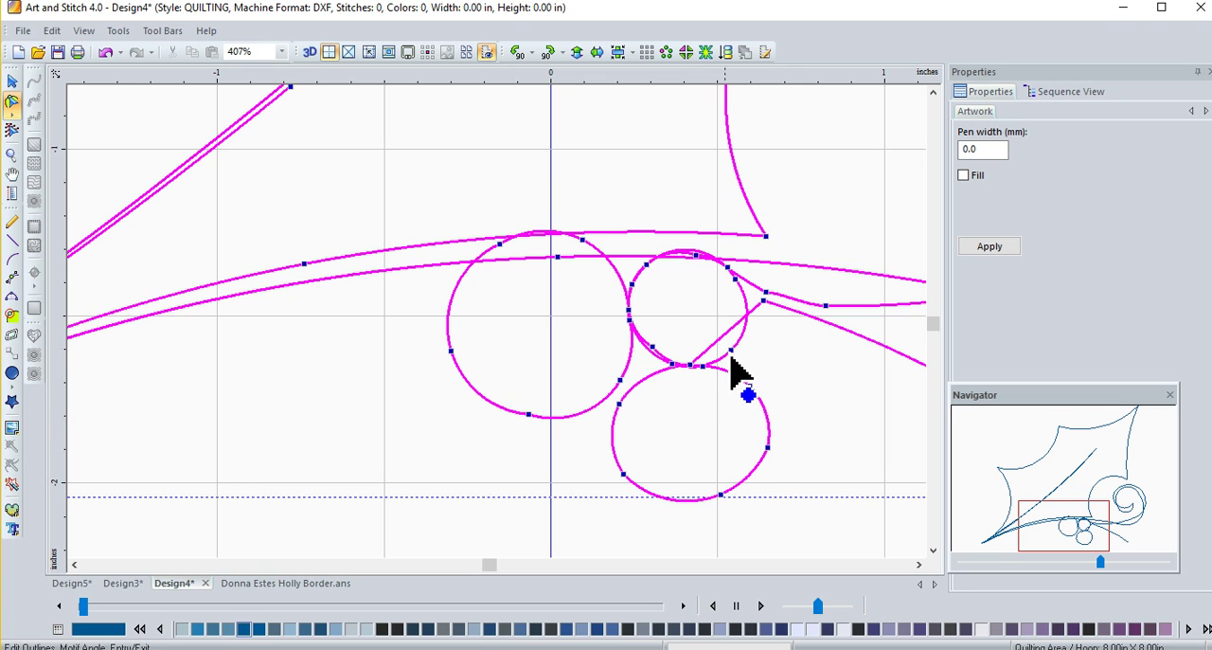
left_click(764, 301)
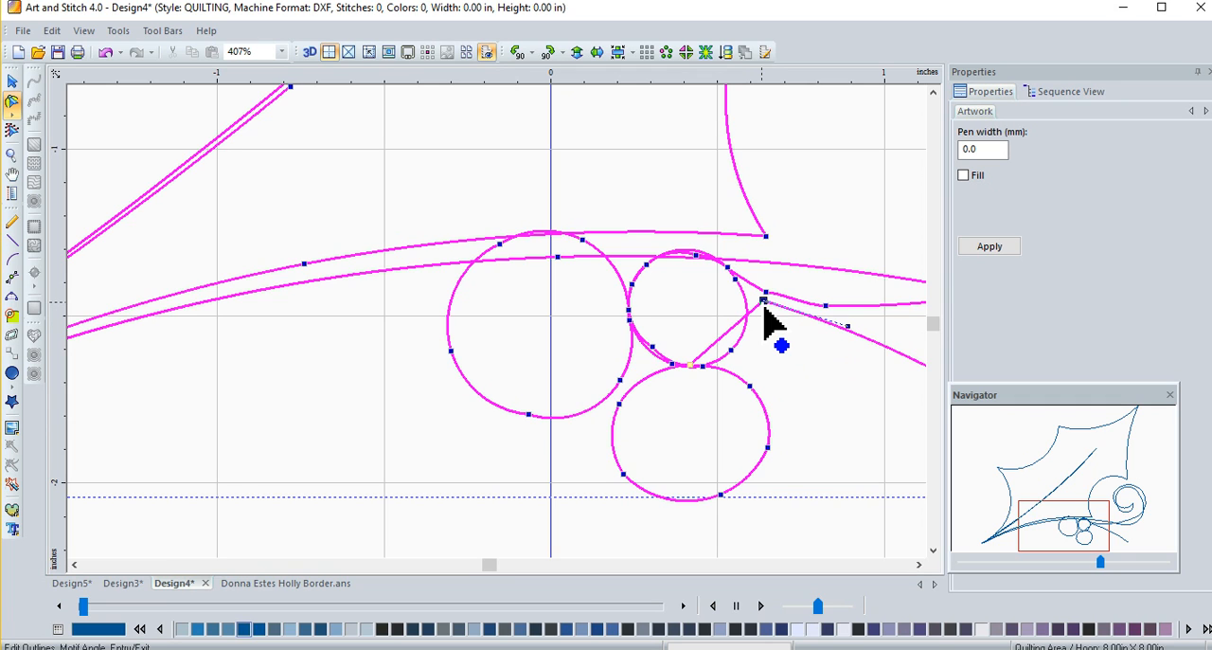
left_click_drag(765, 303, 748, 284)
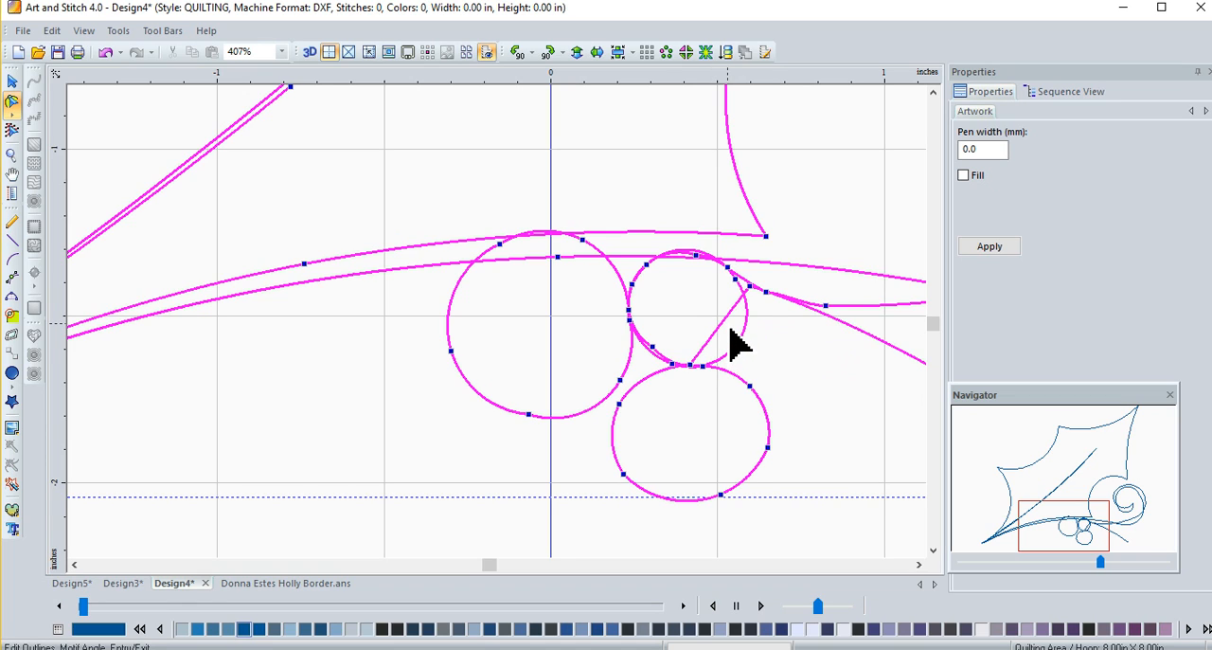
Try a smooth point on the diagonal line, undo it, and delete the point near the berry's top-right
right_click(729, 338)
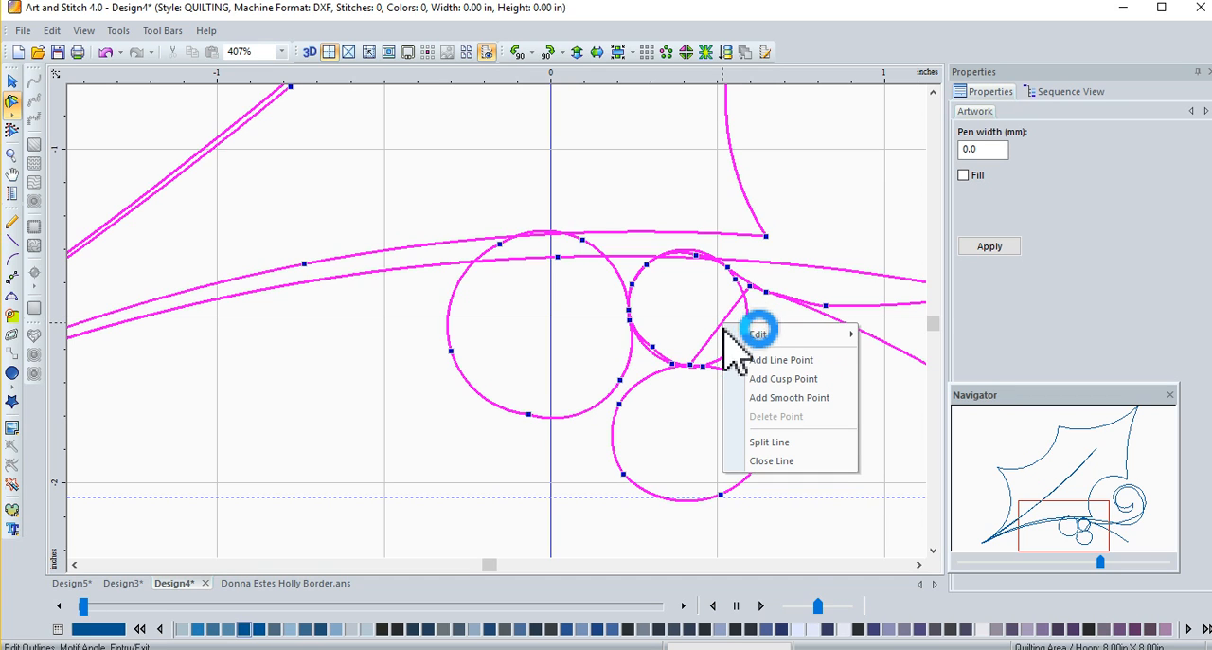
left_click(789, 397)
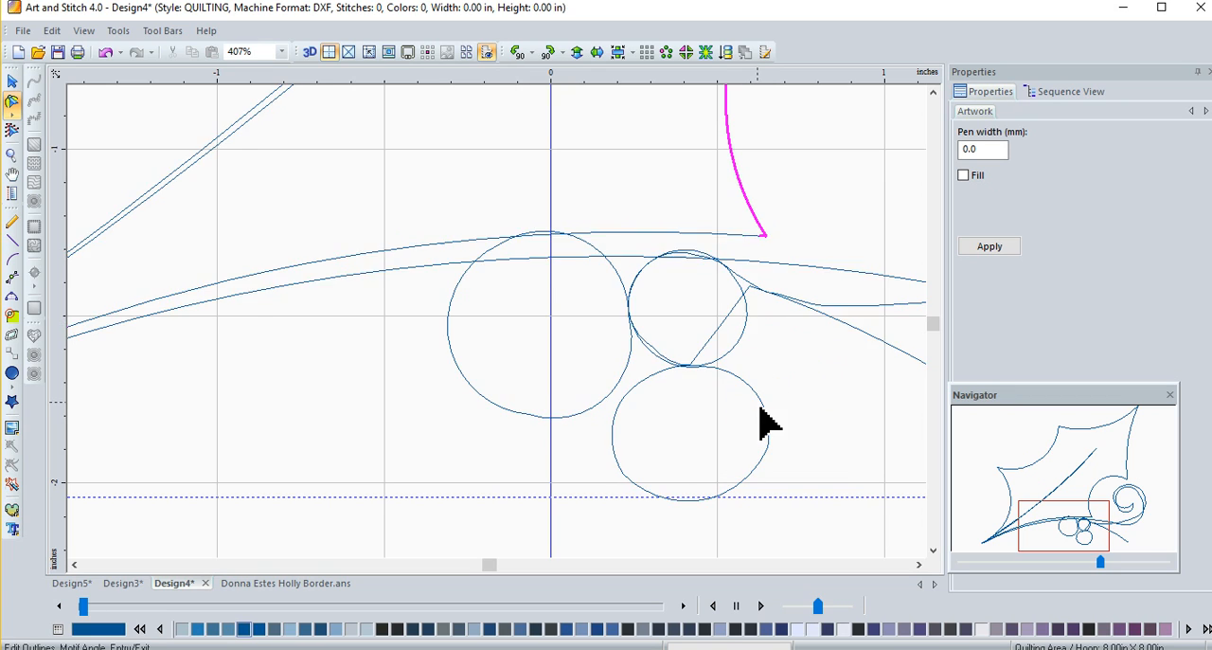
left_click_drag(724, 330, 745, 365)
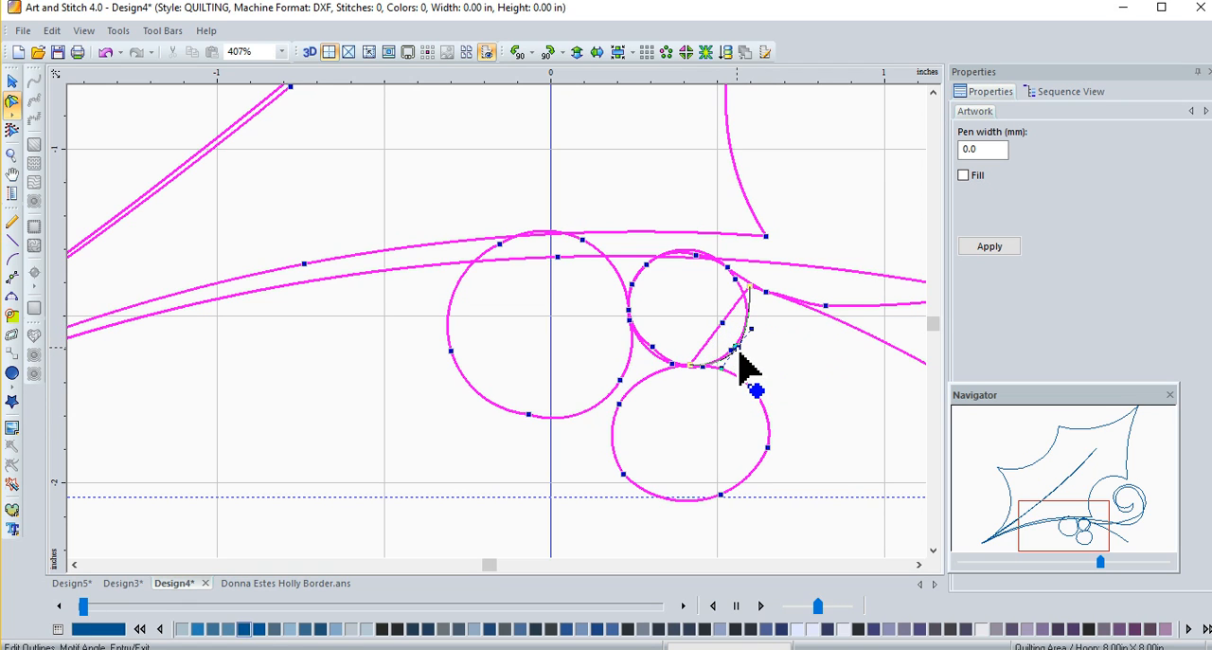
key("ctrl+z")
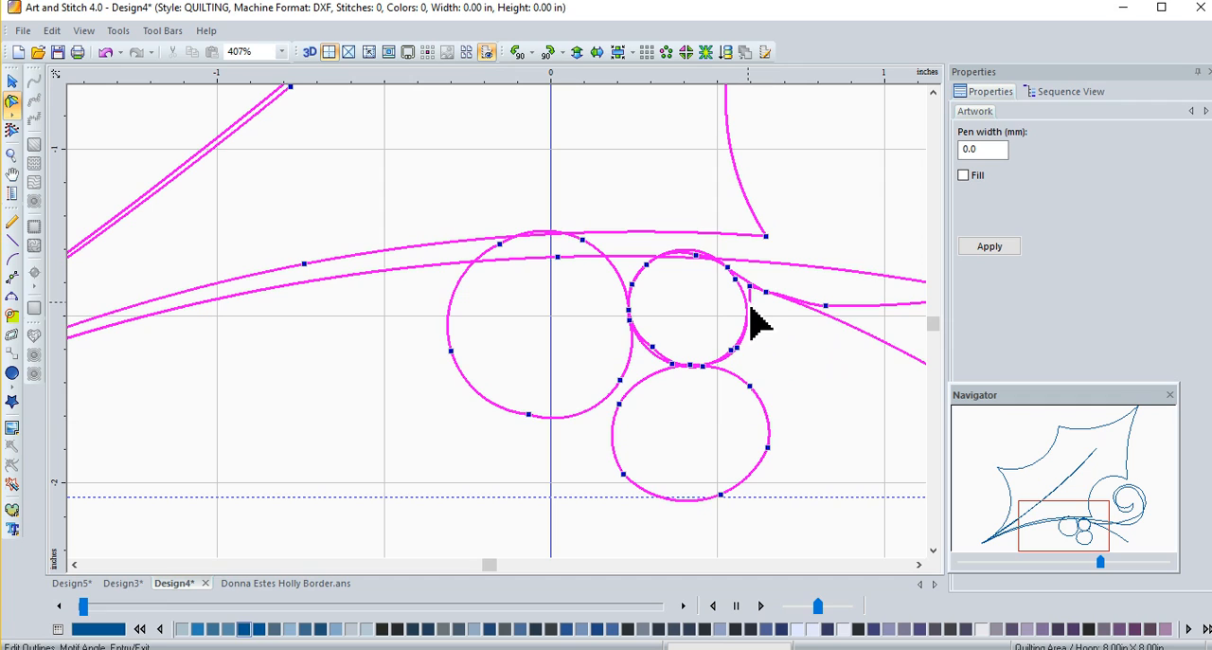
left_click_drag(752, 293, 750, 284)
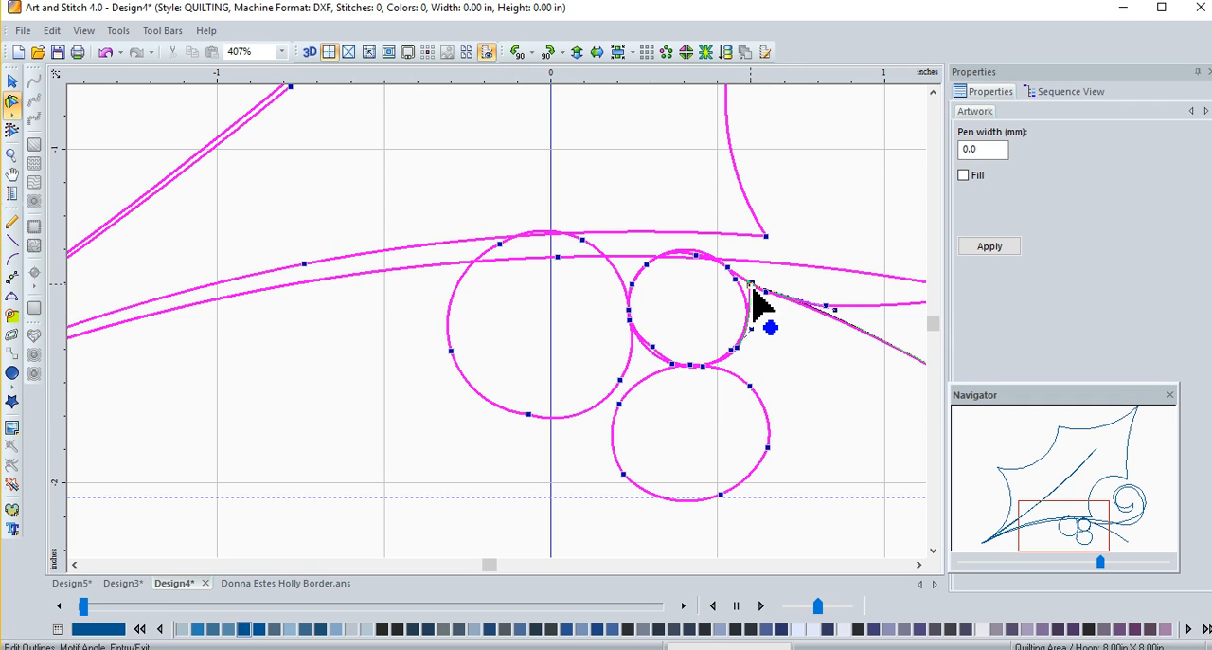
key("Delete")
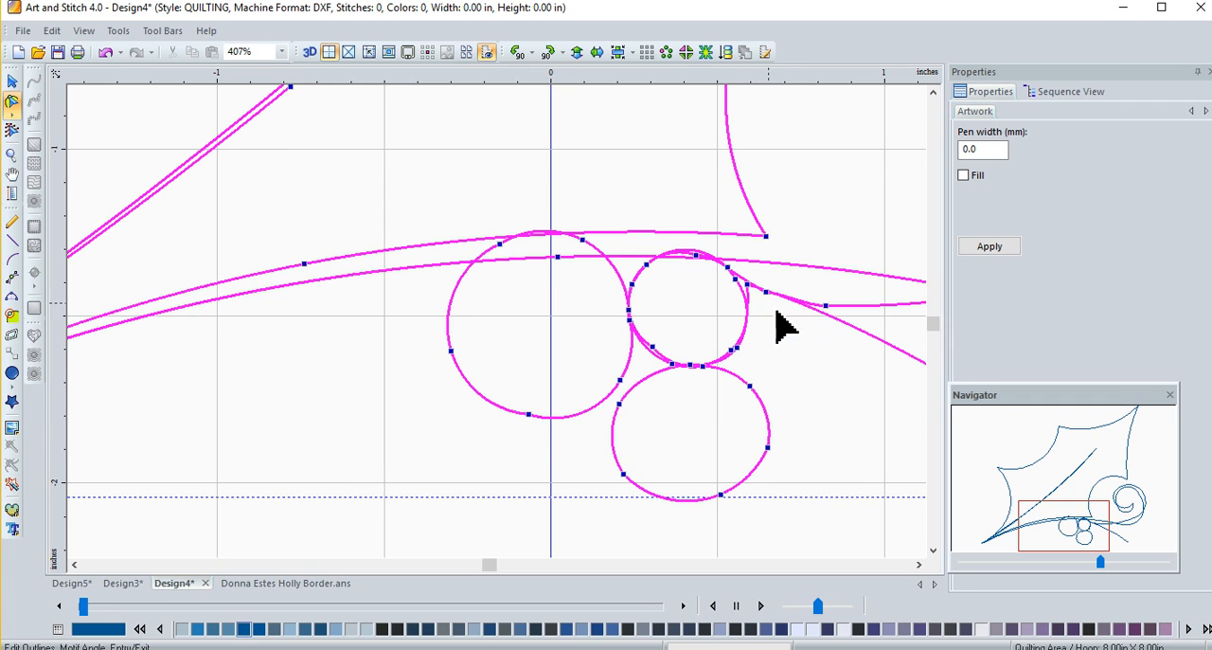
Remove an unneeded point from the small berry's outline and reshape its lower curve where it meets the stem
left_click(765, 326)
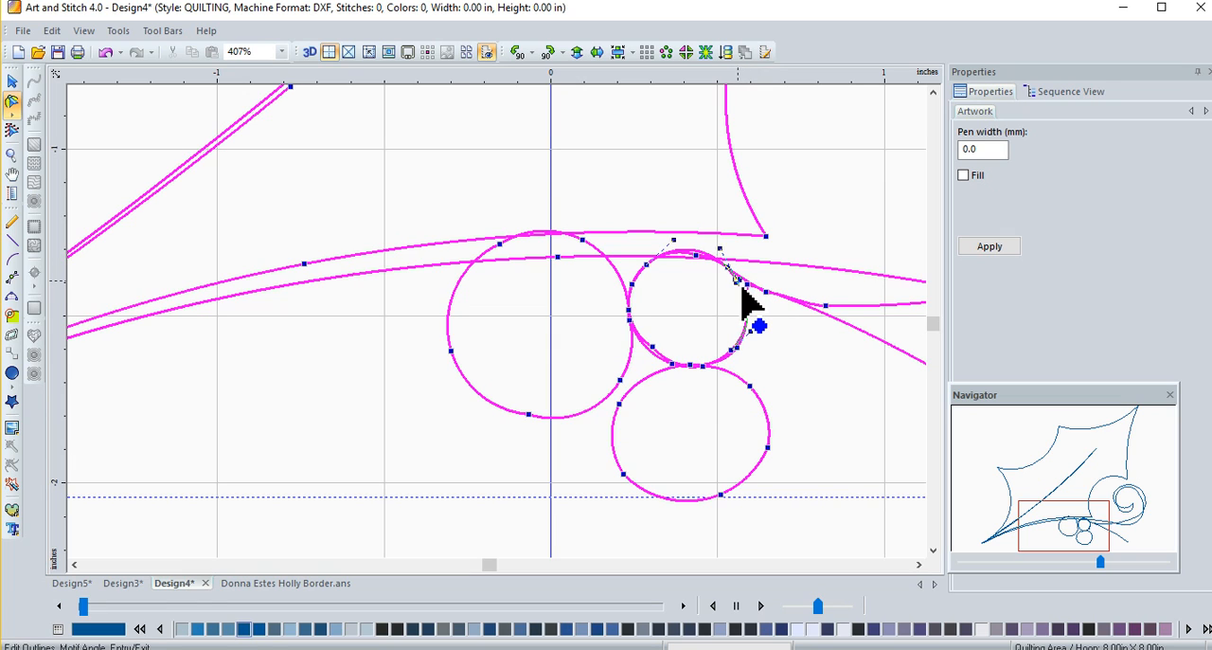
left_click(741, 281)
left_click(742, 284)
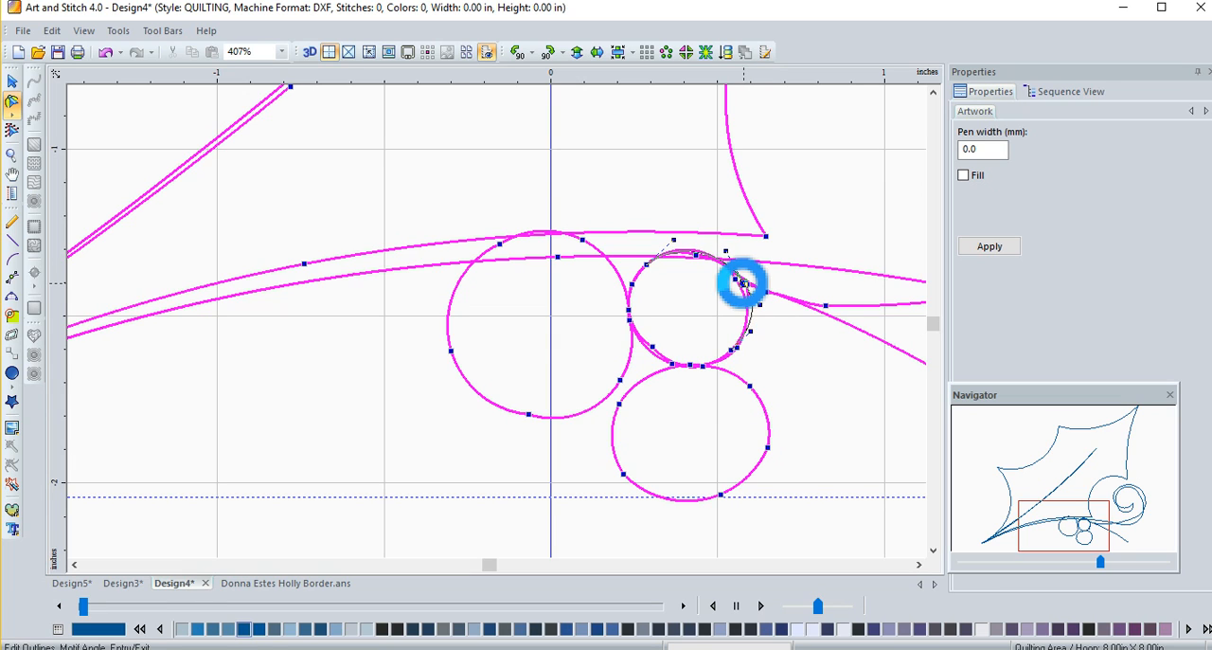
key("Delete")
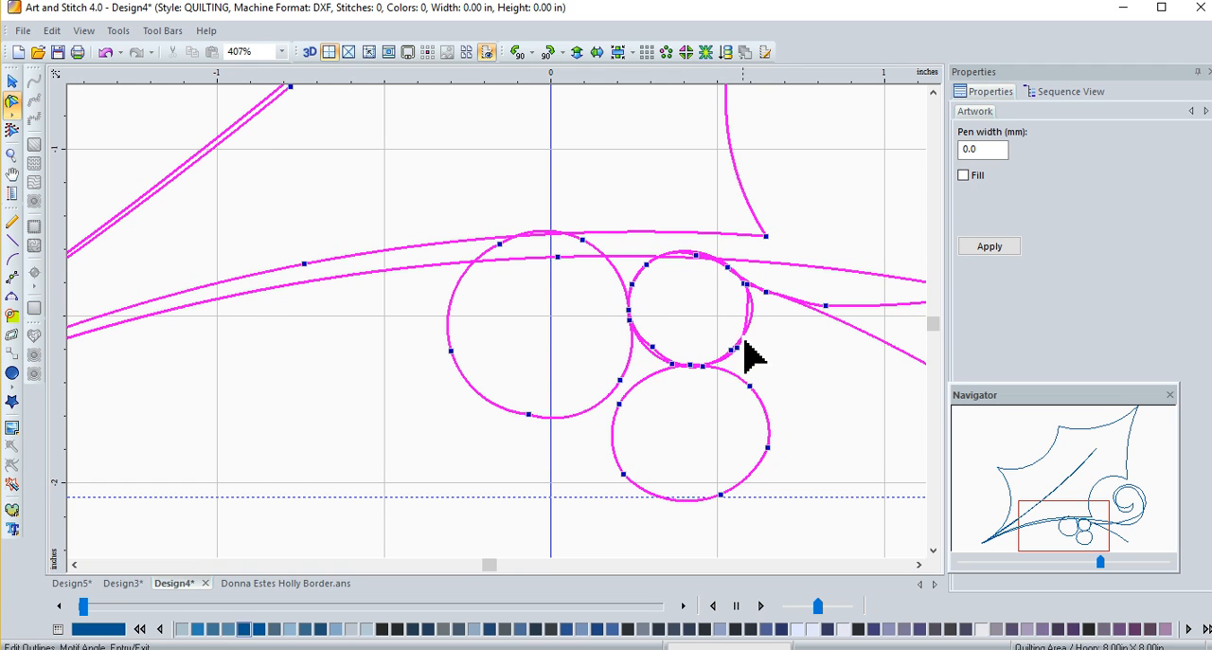
left_click(738, 351)
left_click_drag(754, 386, 771, 366)
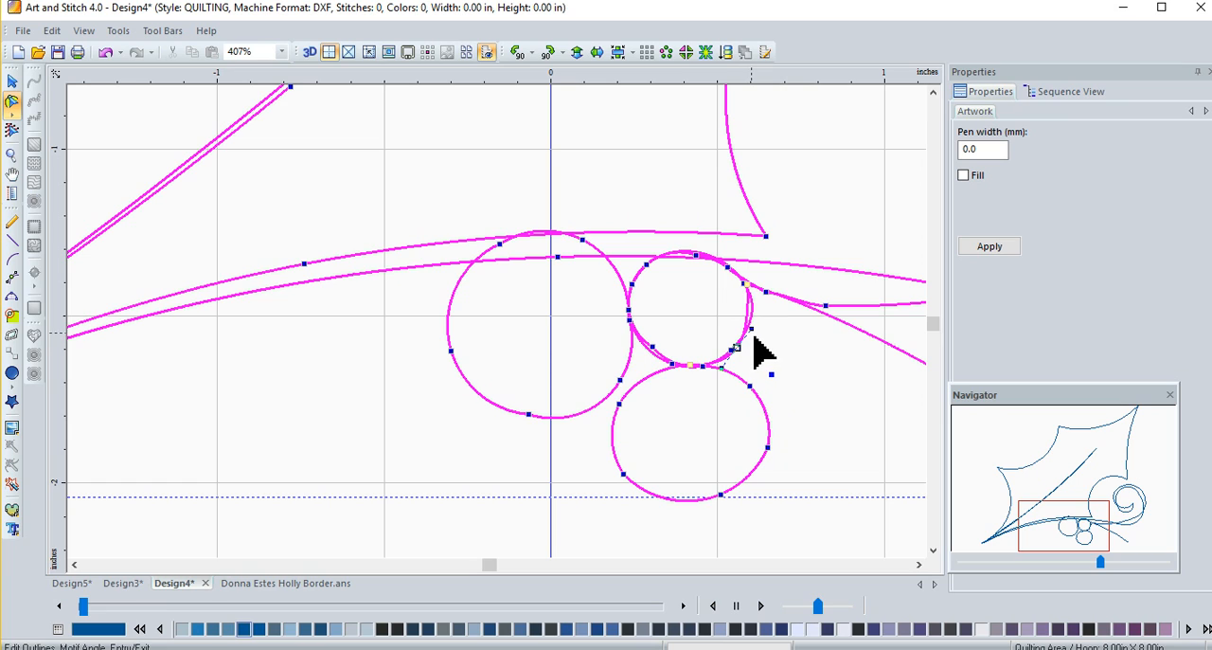
left_click(777, 365)
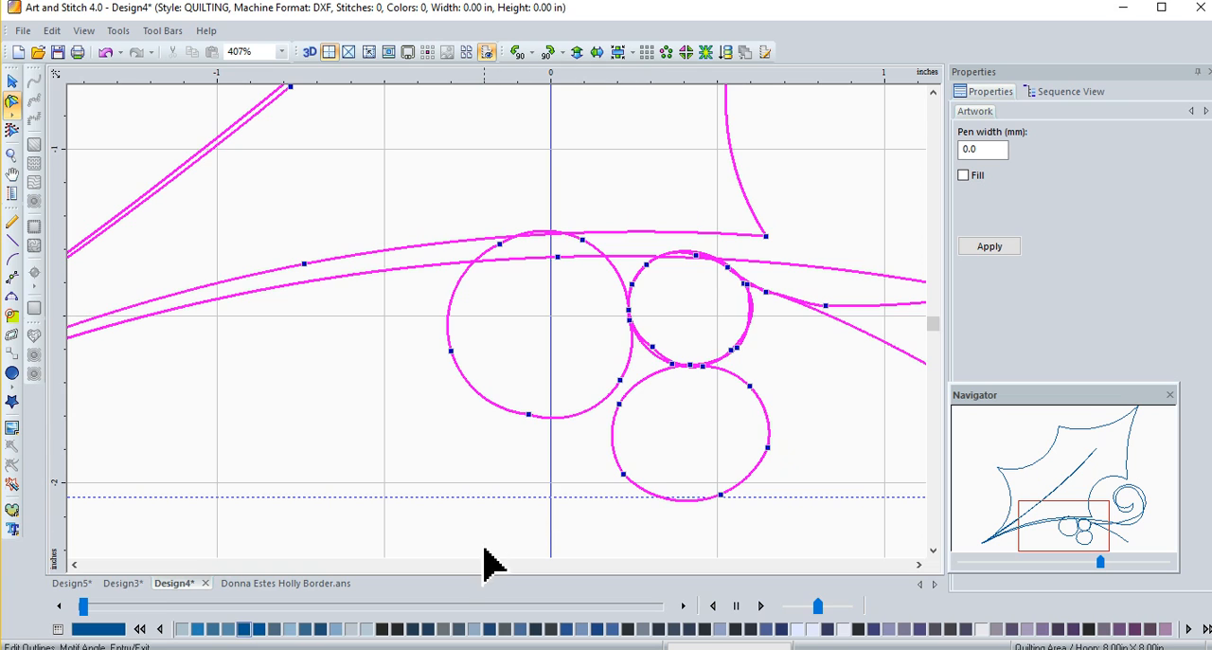
scroll(475, 532, "down", 3)
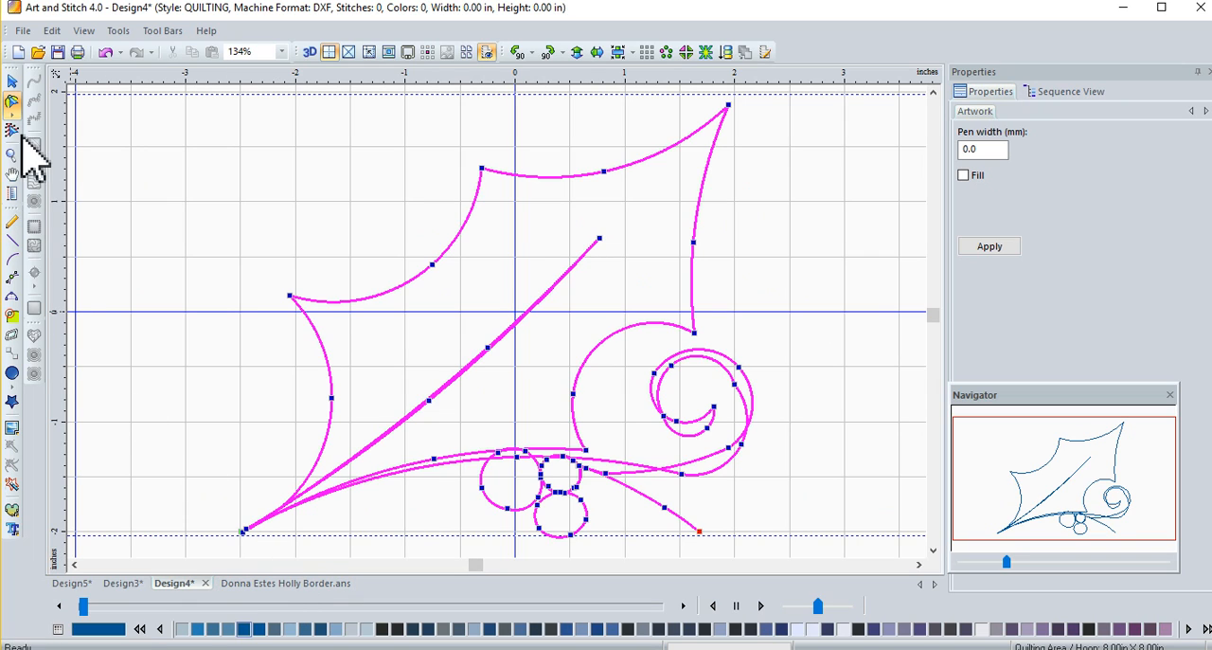
Select the whole holly design as a single object with the Select tool
left_click(14, 85)
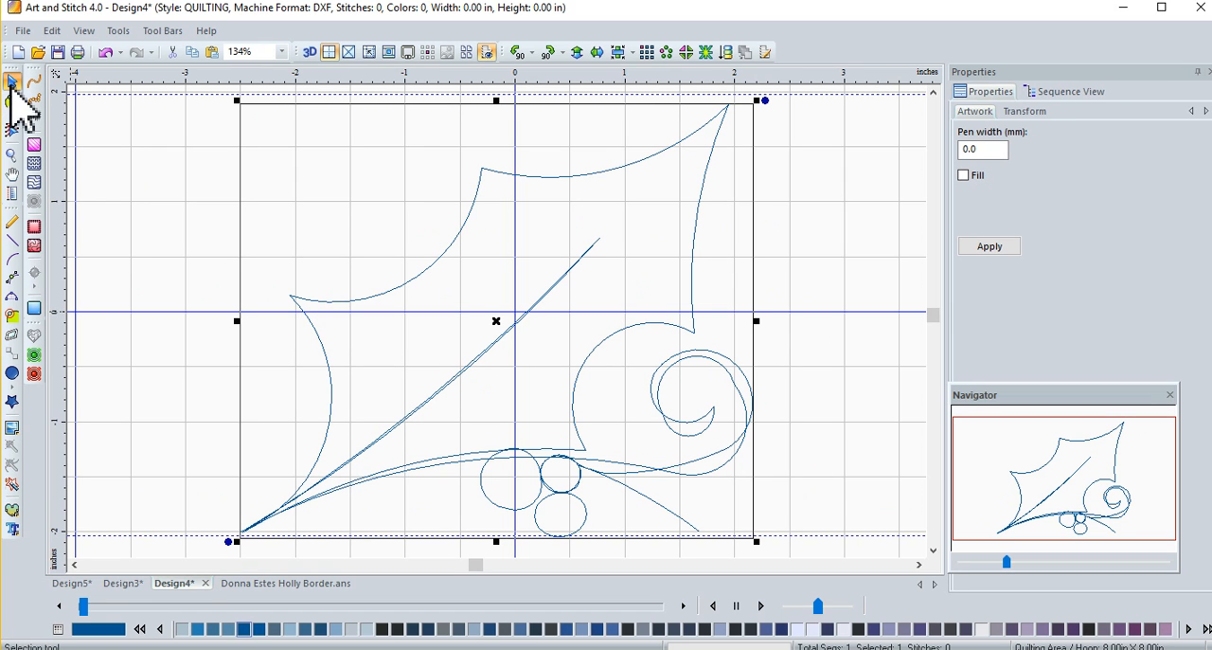
In the Repeat design settings, reduce the repeat to a single row
left_click(647, 52)
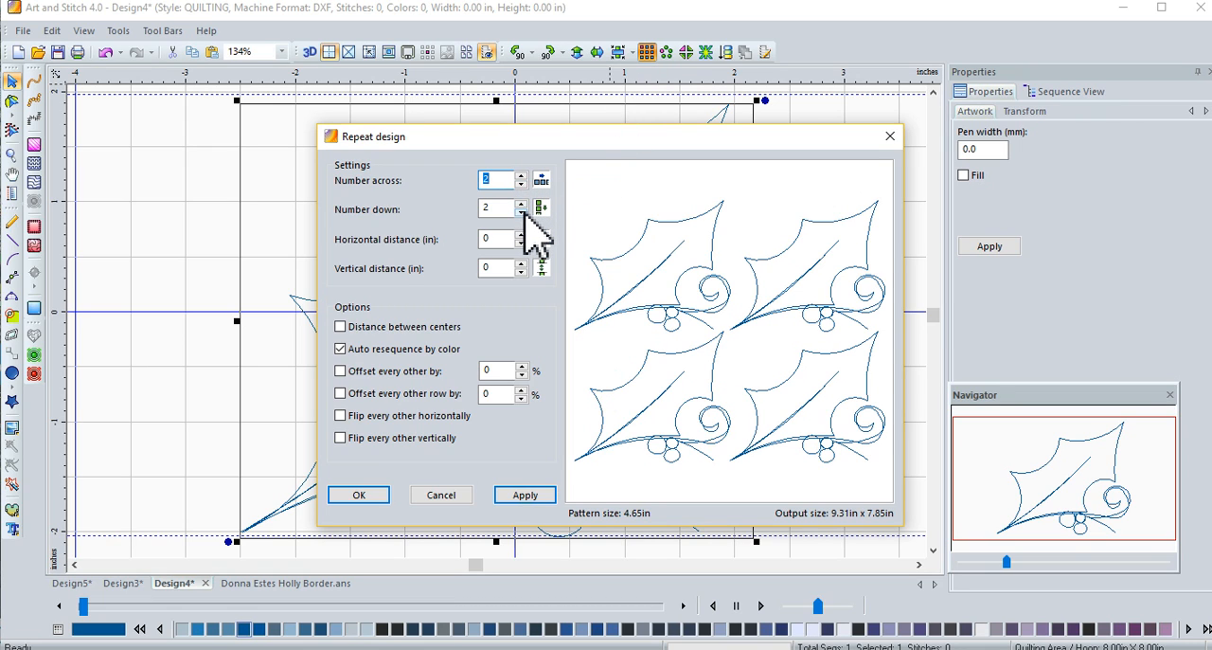
left_click(521, 213)
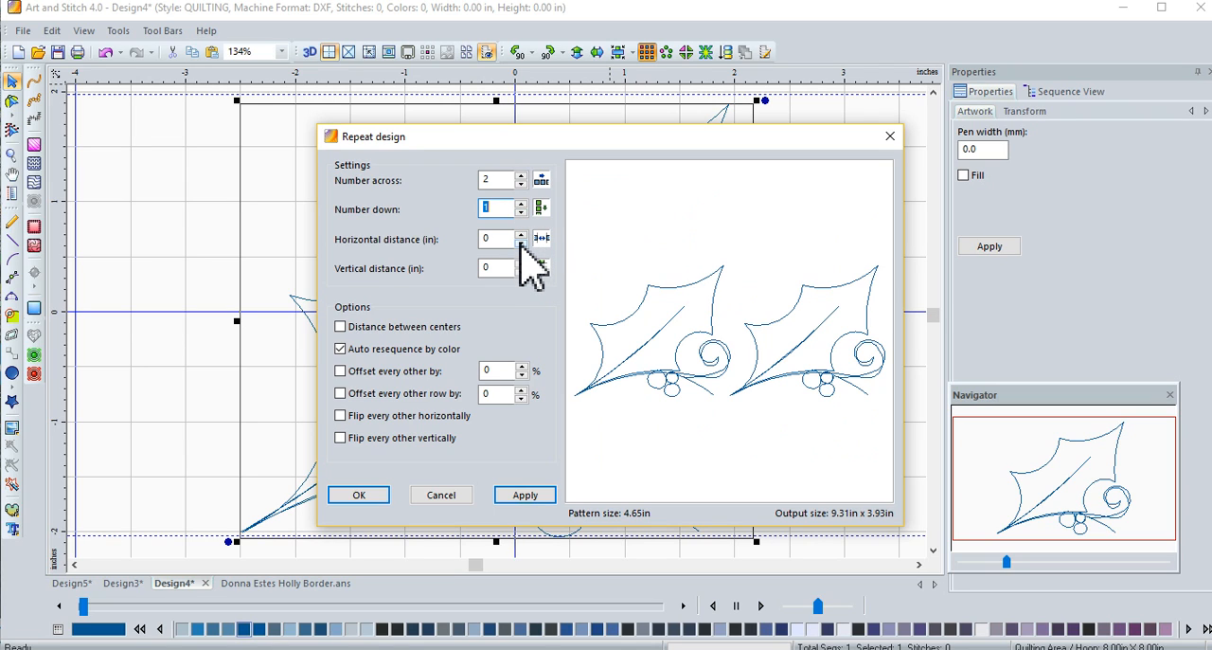
Set the horizontal distance to -0.51 in and the number across to 4 for an overlapping border row
left_click(521, 244)
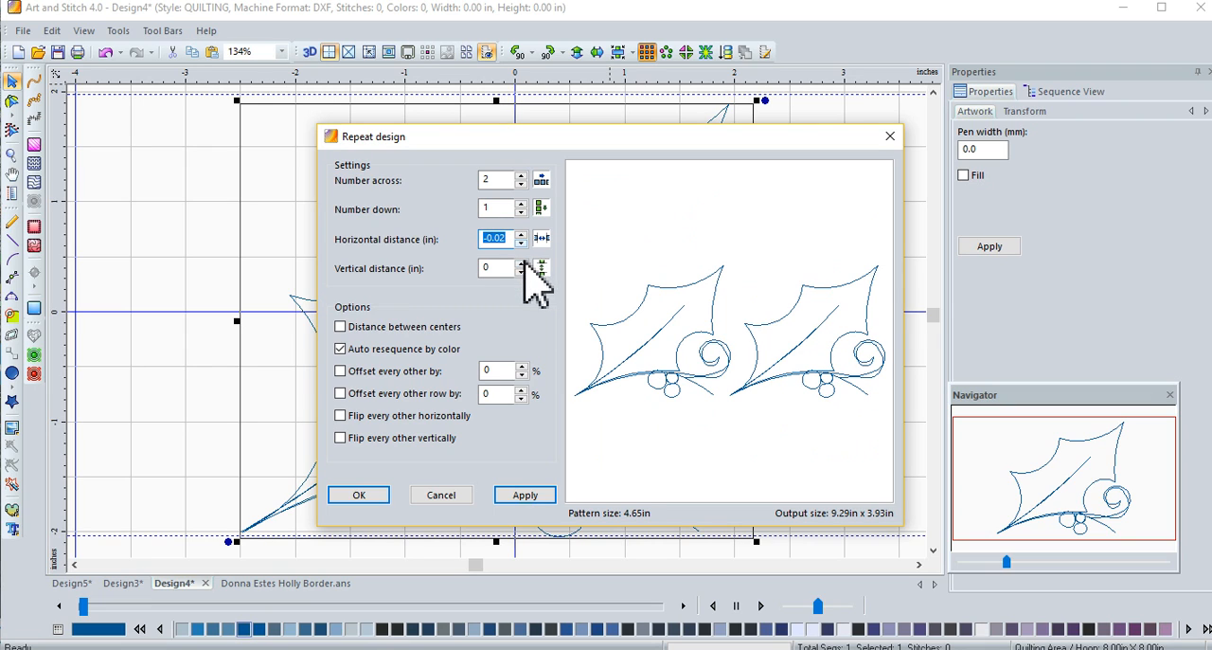
left_click(521, 243)
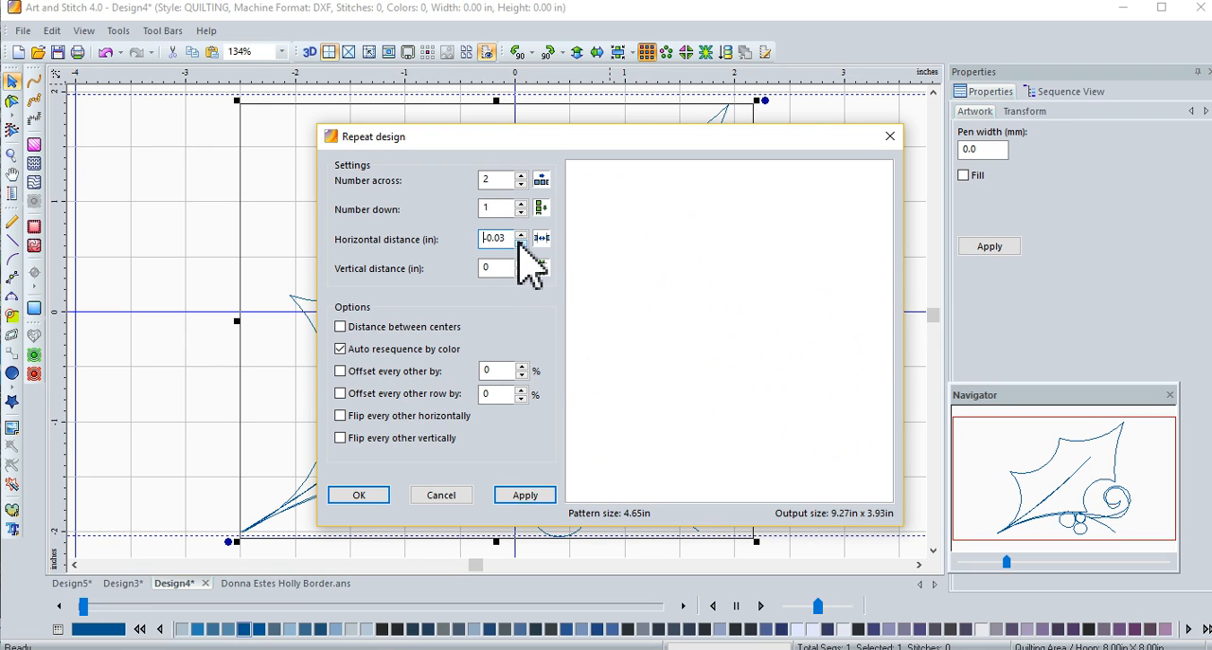
left_click(521, 243)
left_click(521, 243)
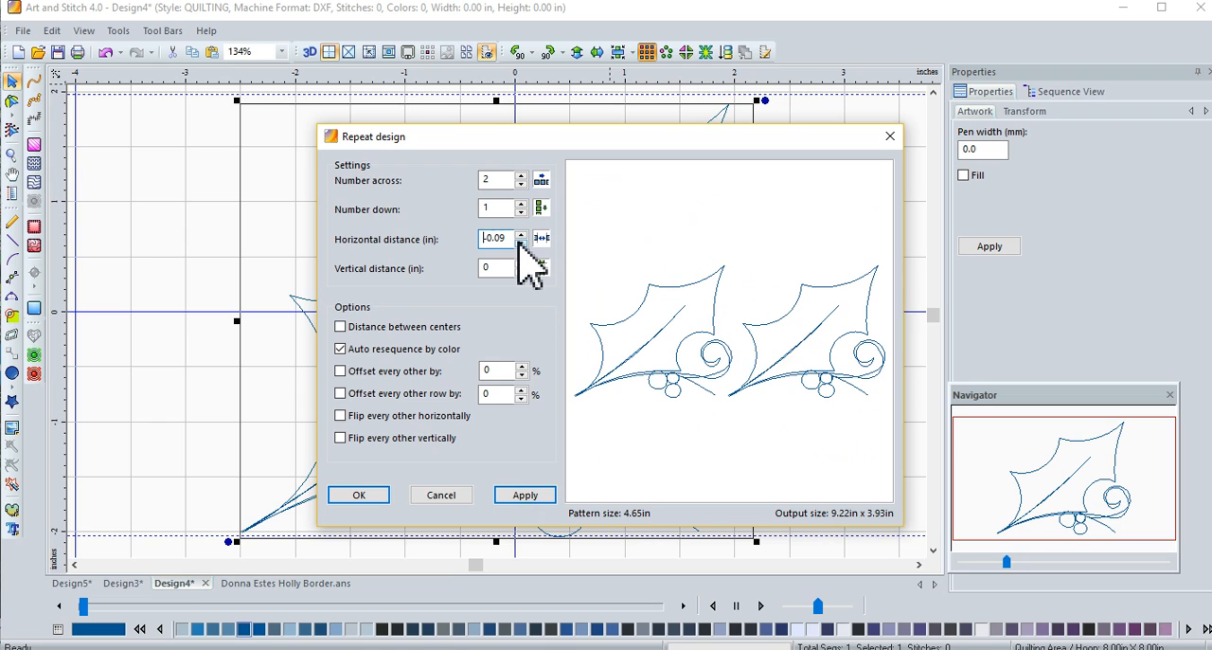
left_click(521, 244)
left_click(521, 243)
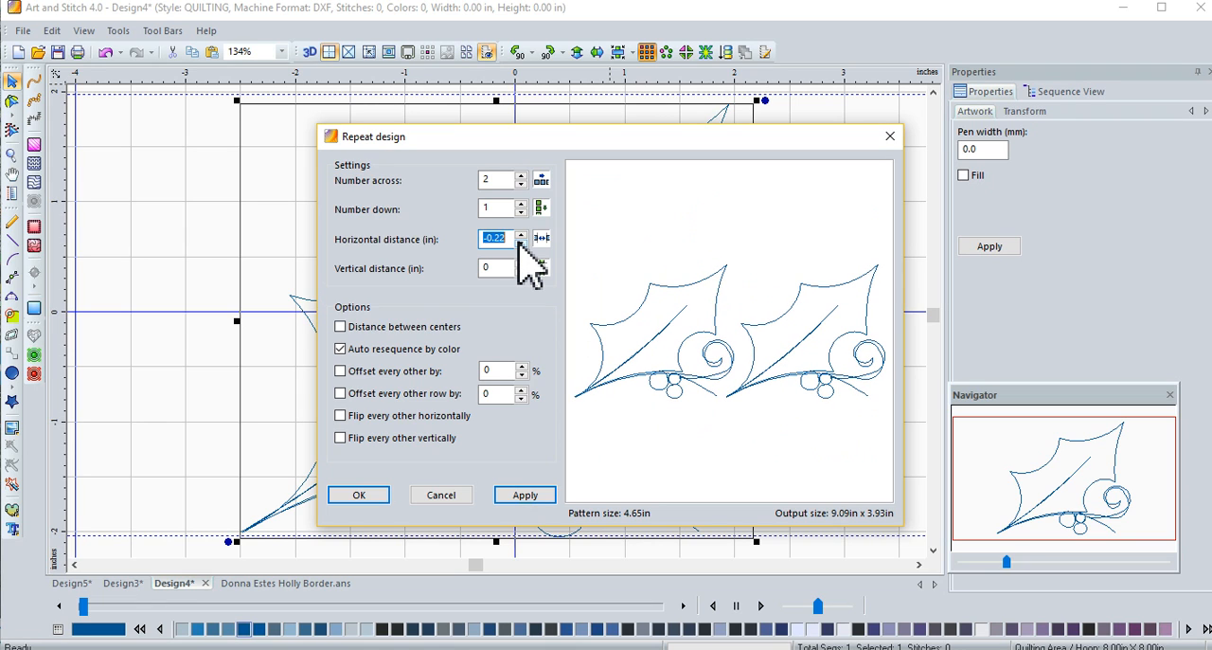
left_click(521, 243)
left_click(521, 243)
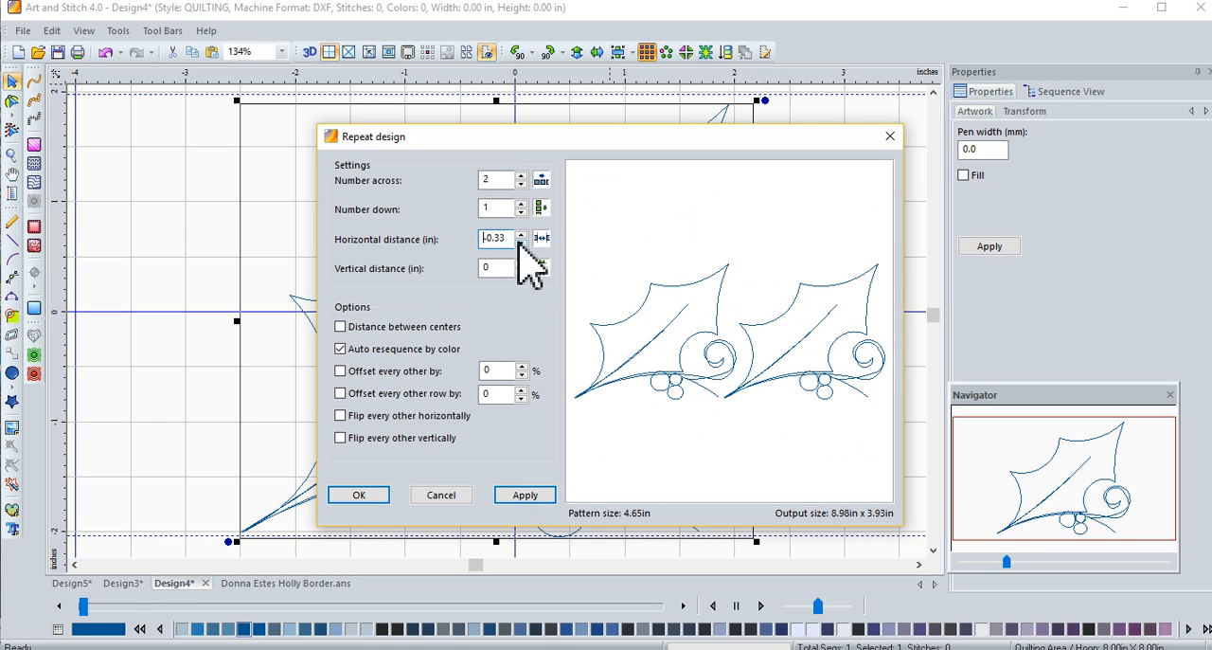
left_click(520, 243)
left_click(521, 243)
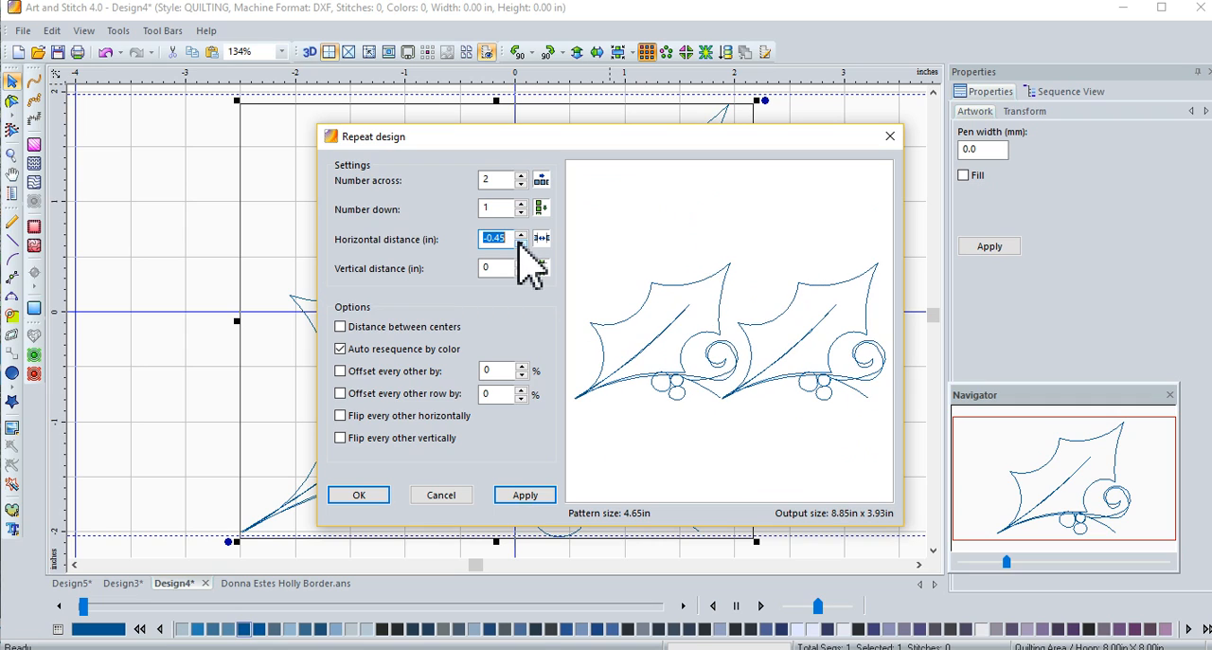
left_click(521, 244)
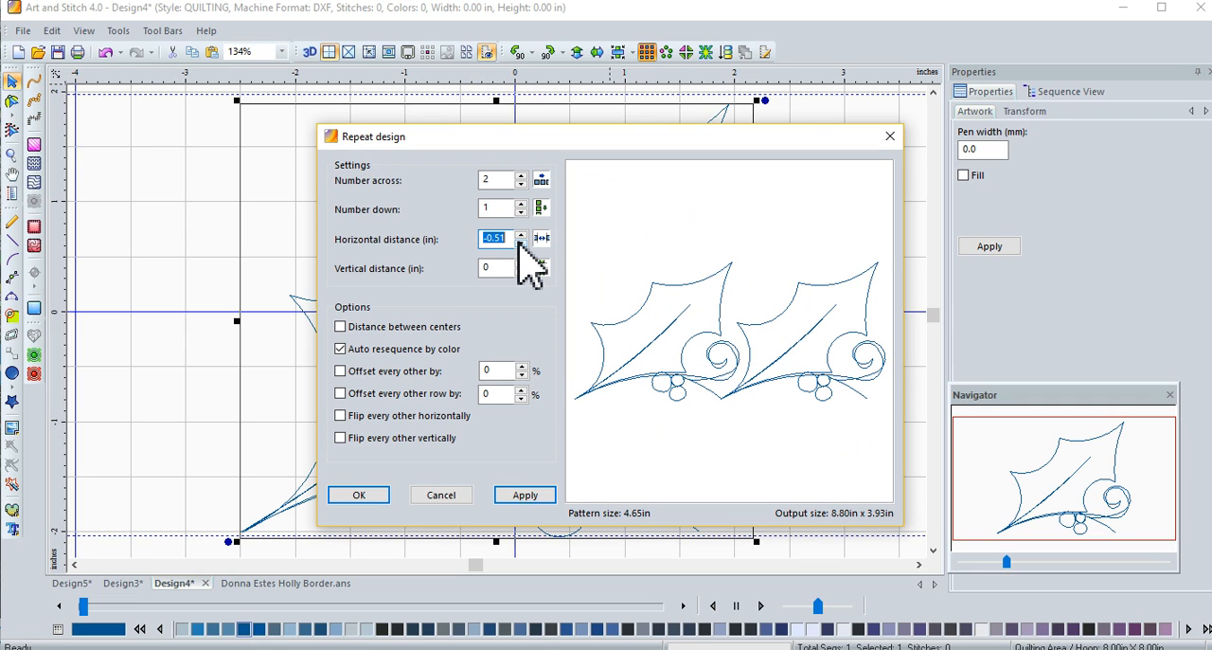
left_click(520, 176)
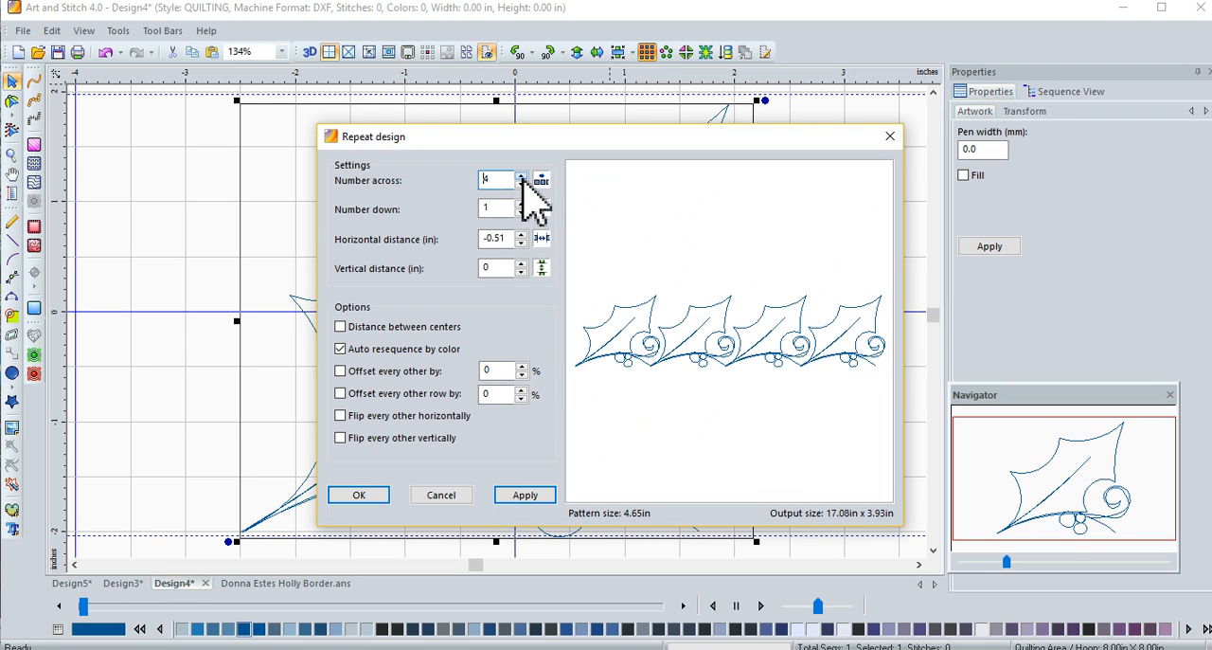